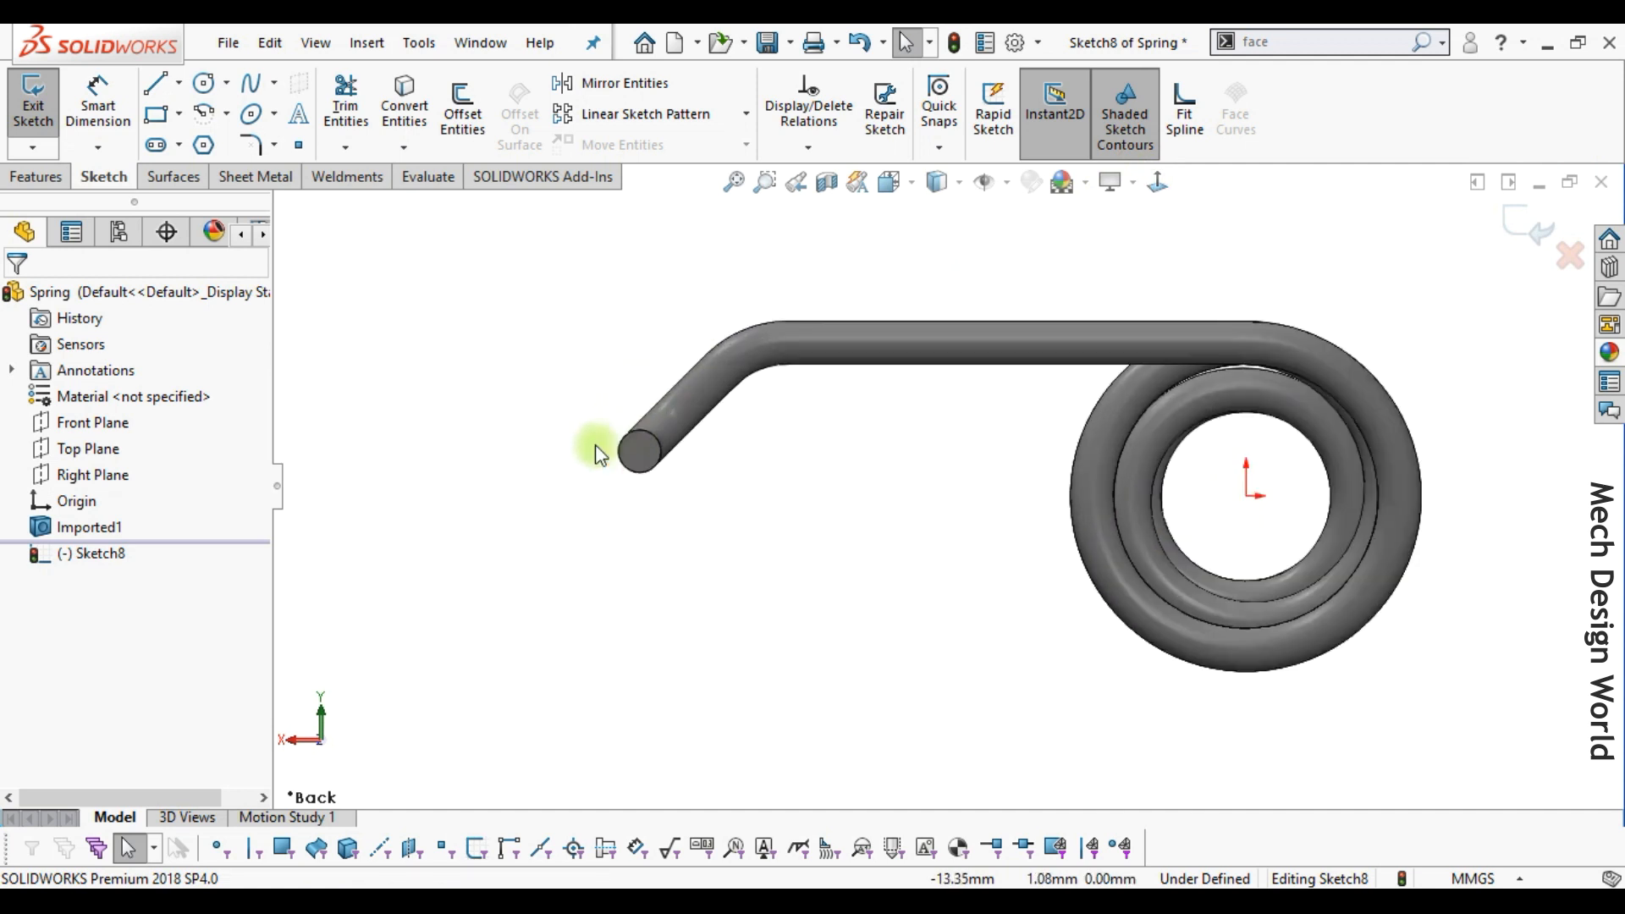
Sketch a vertical line across the wire's circular end face, from its upper to its lower quadrant point.
left_click(155, 82)
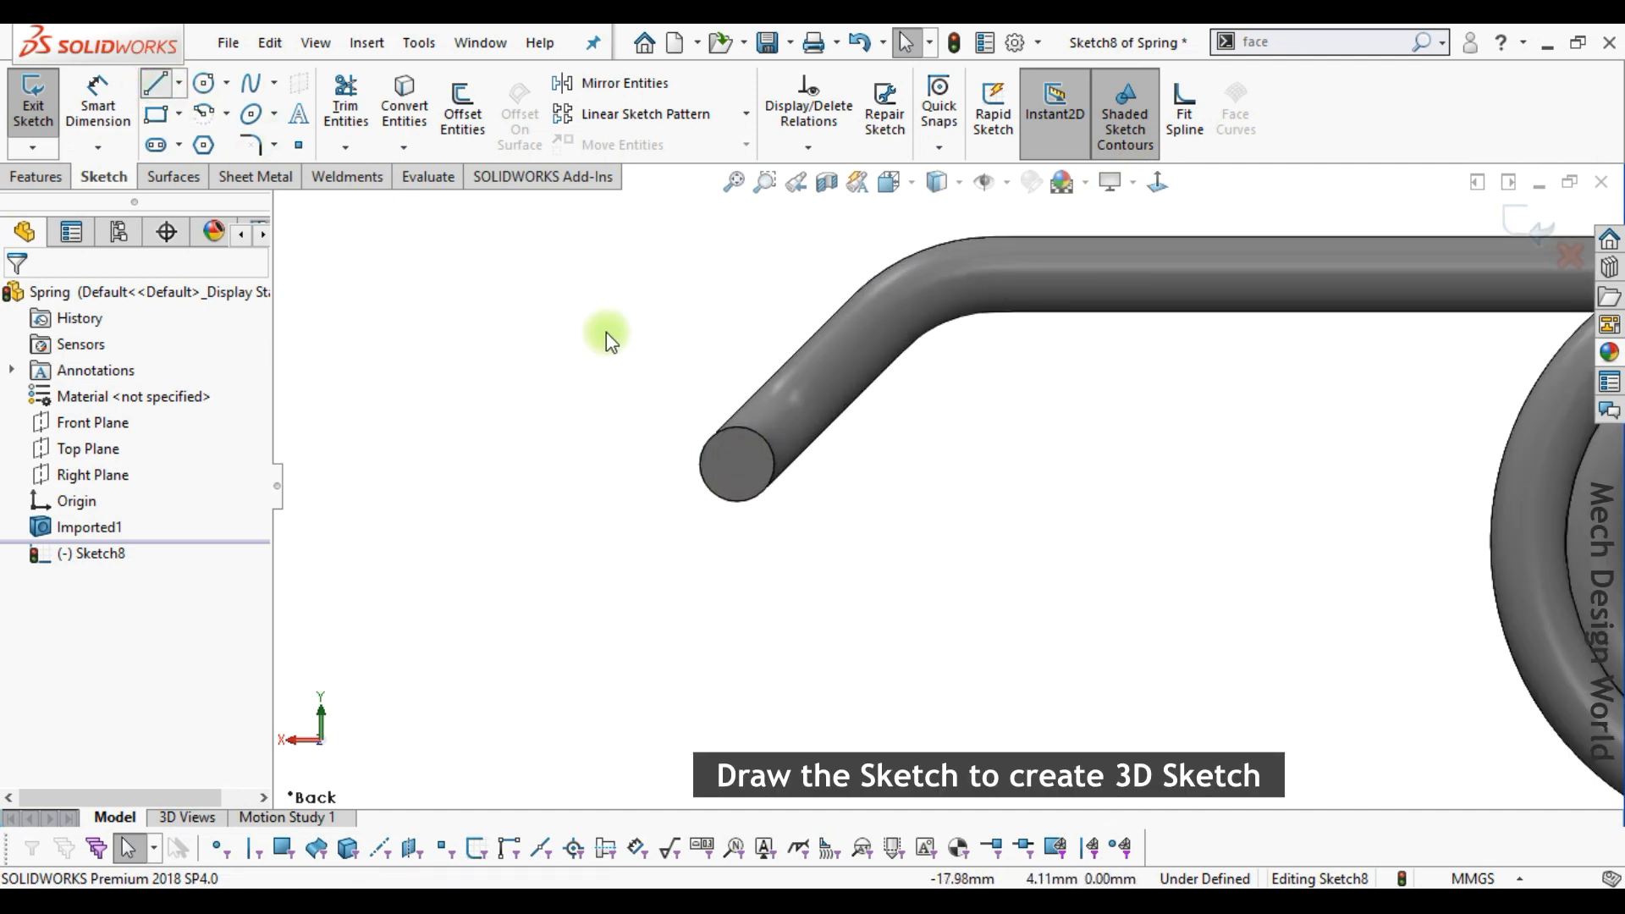
left_click(737, 428)
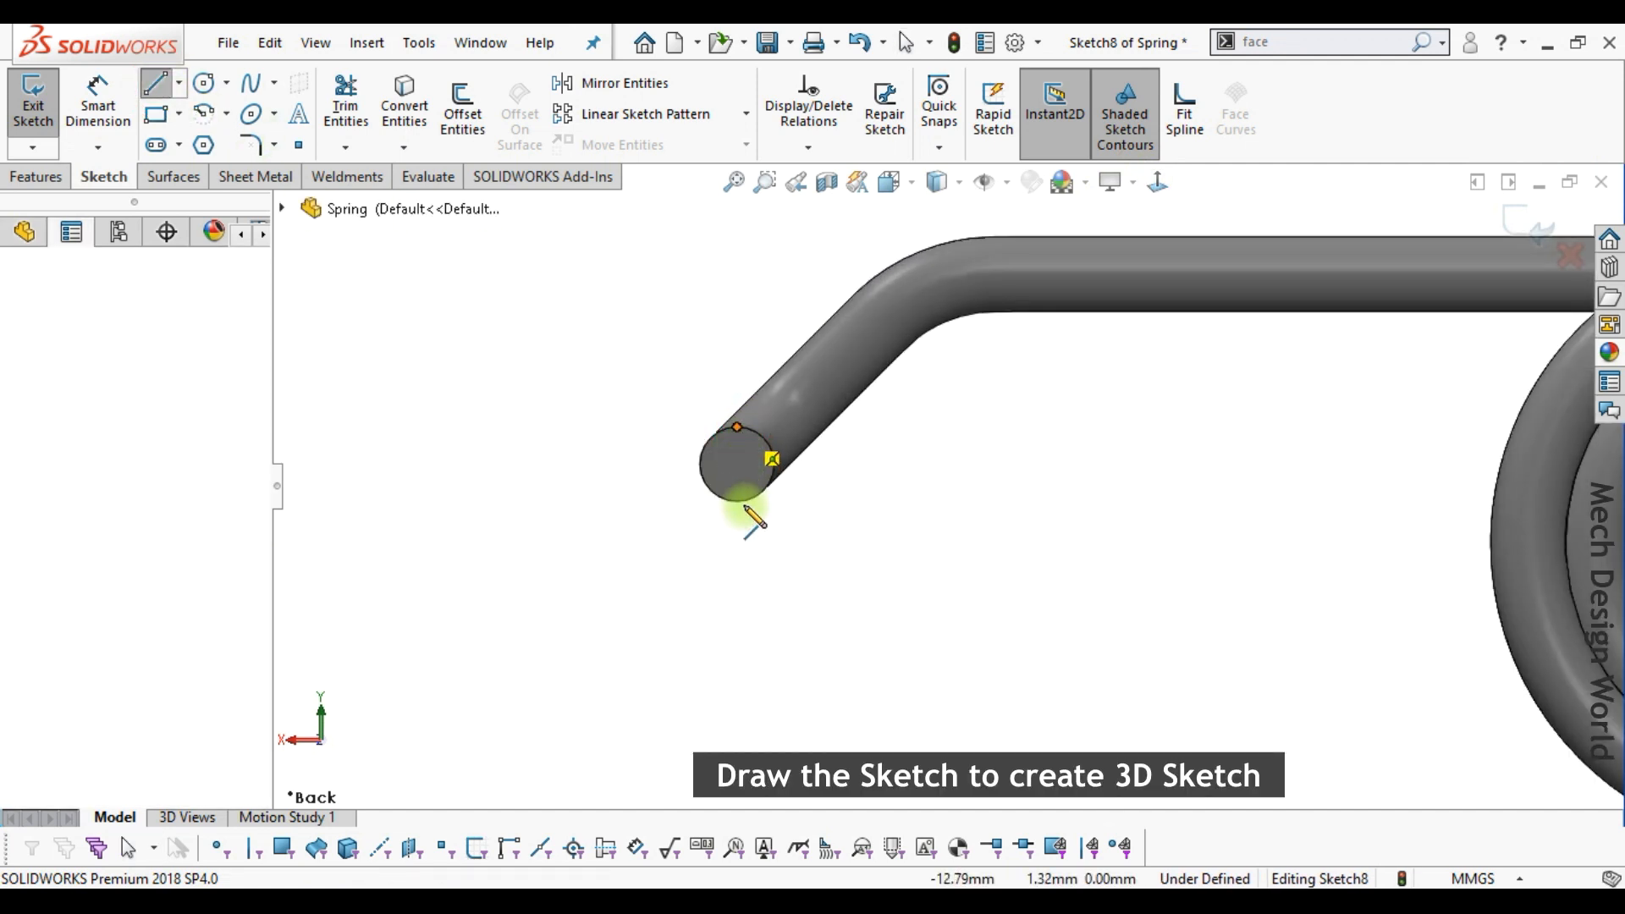
left_click(737, 501)
left_click(737, 501)
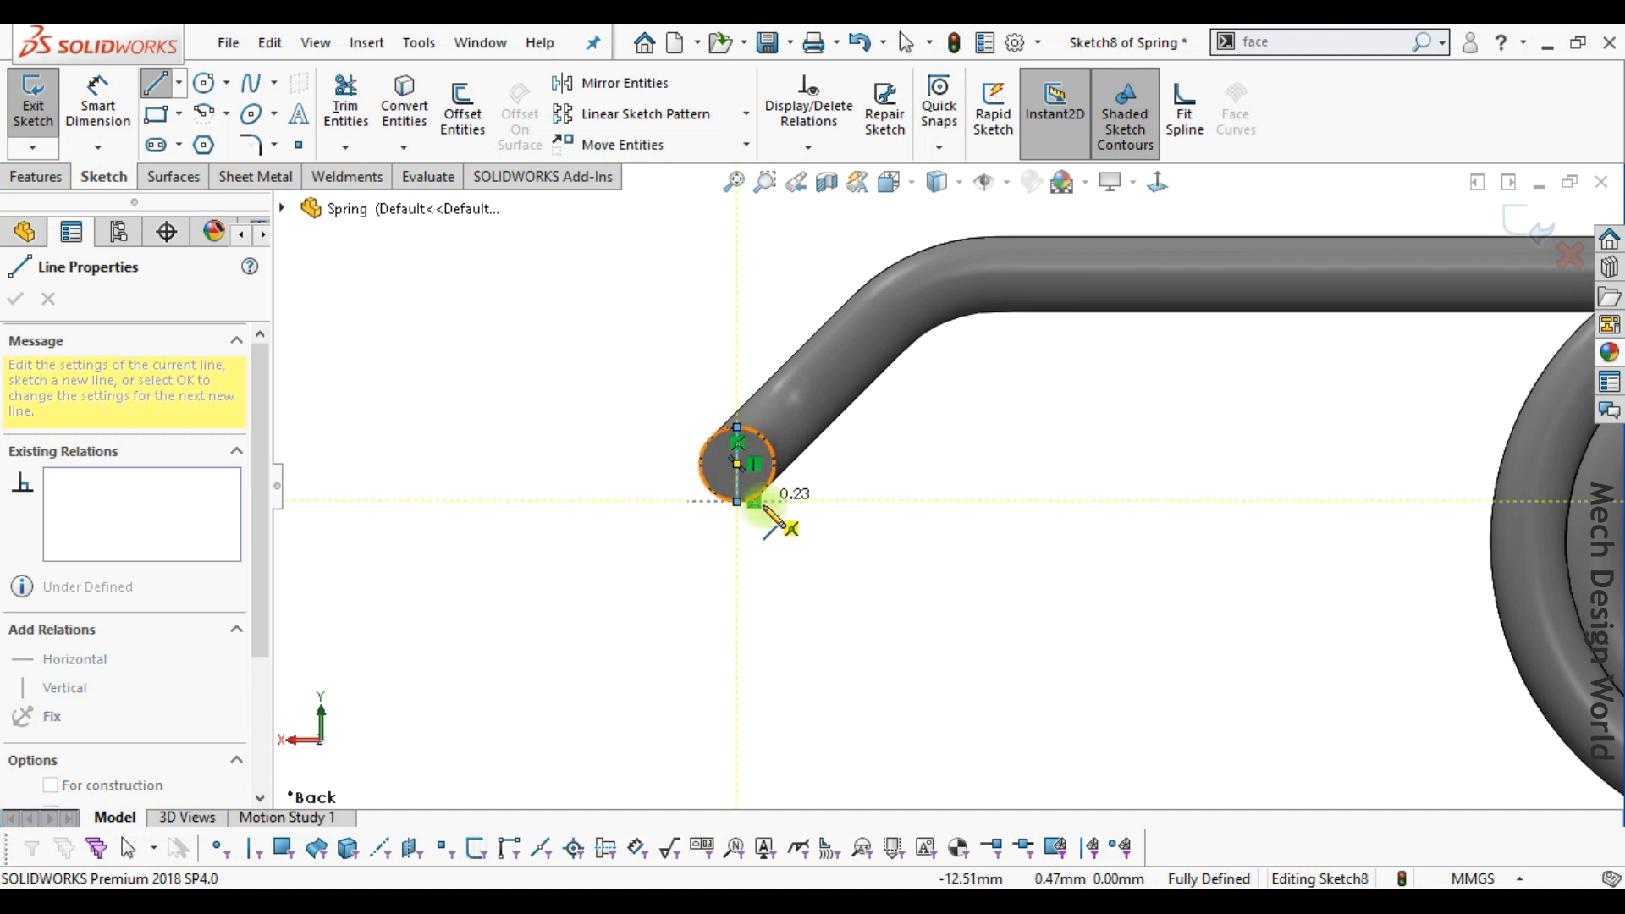
key("Escape")
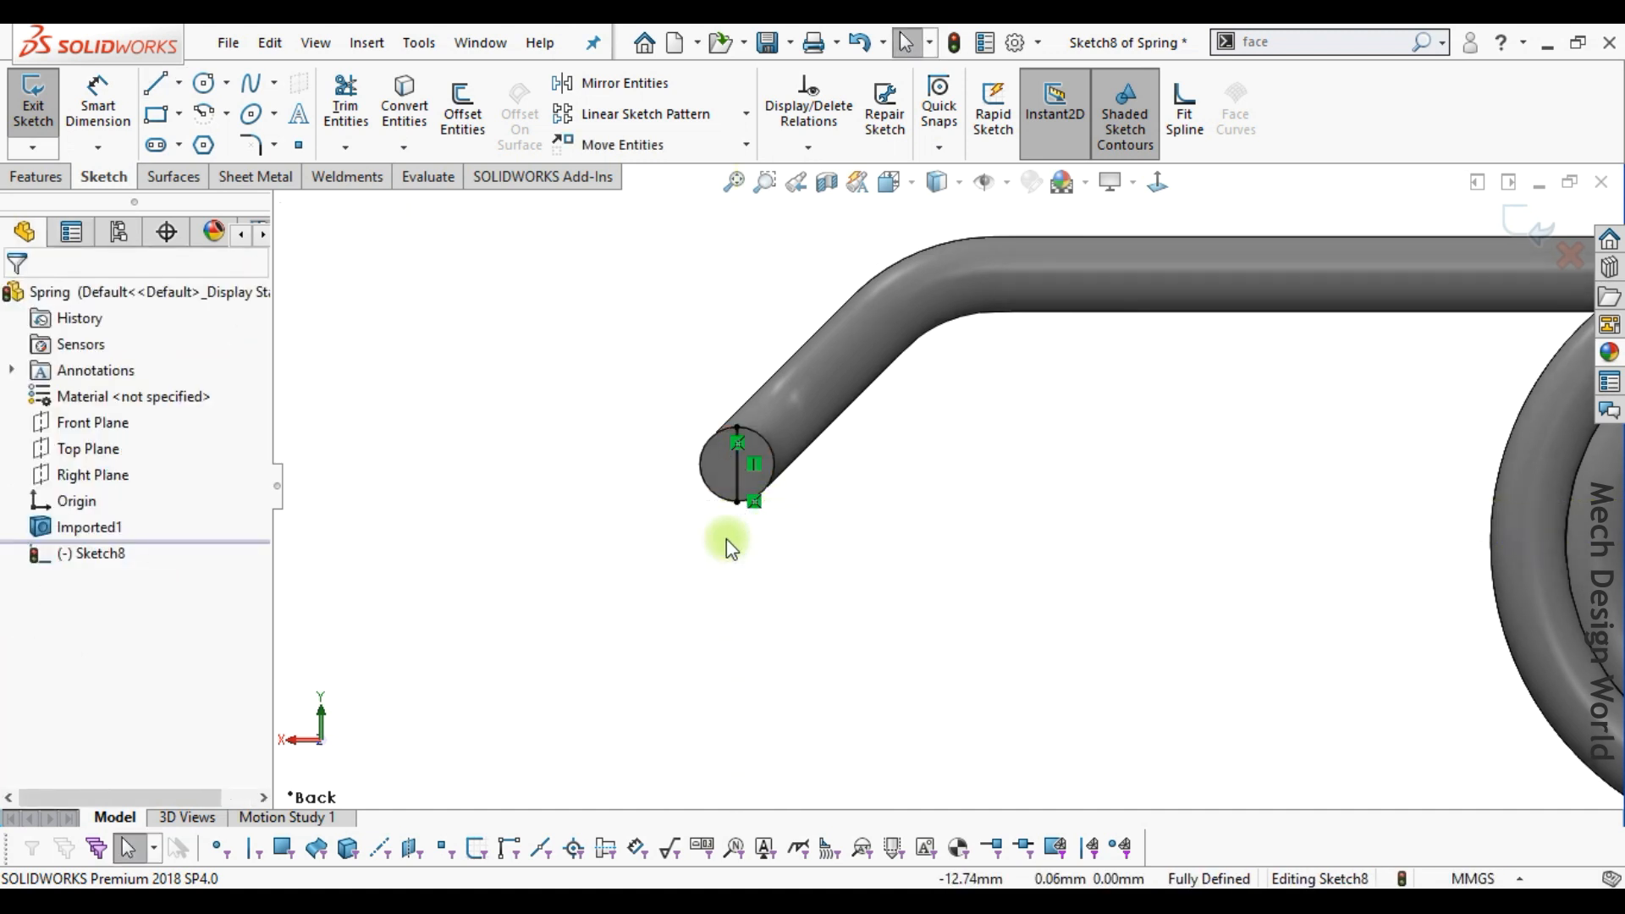
Sketch a horizontal line across the same end face between its side quadrant points and exit the sketch.
key("l")
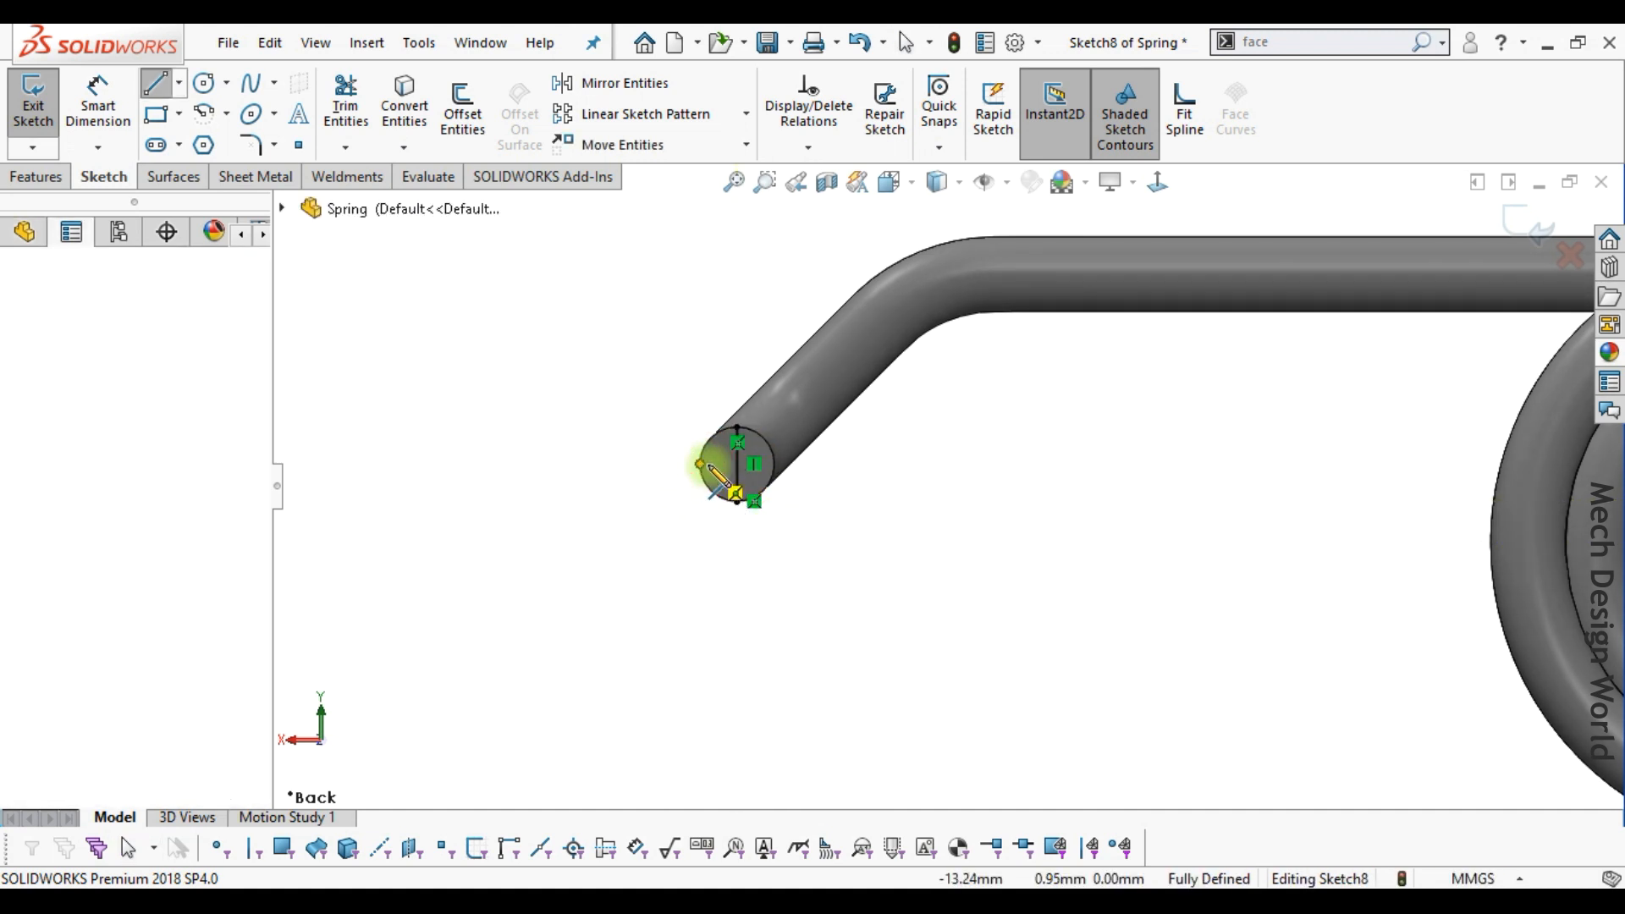
left_click(700, 464)
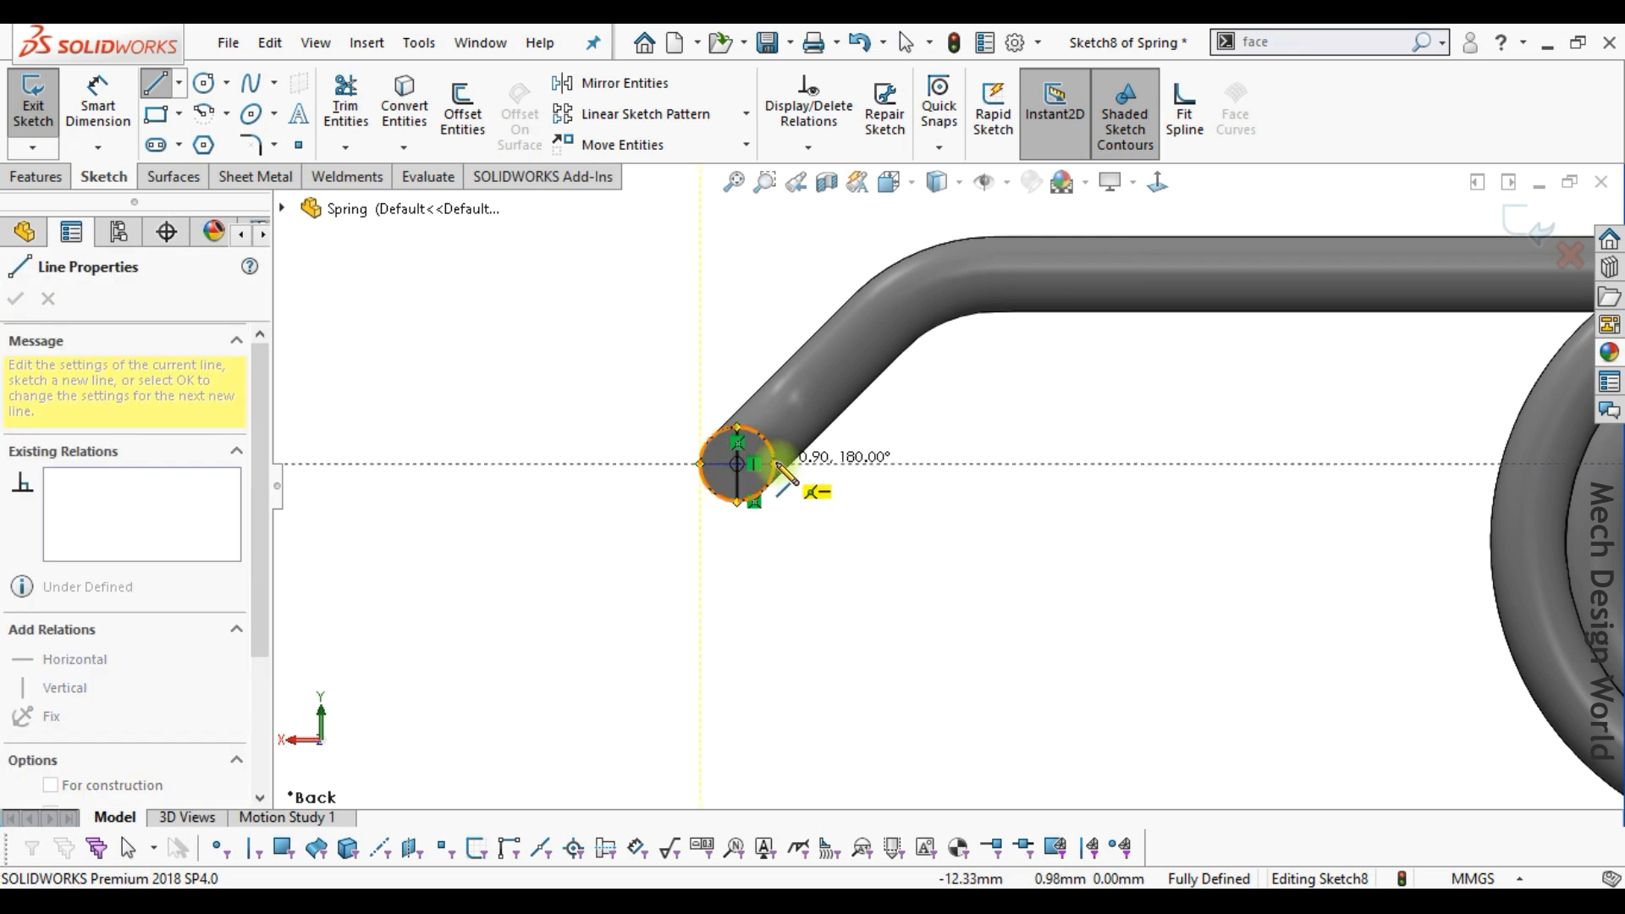
key("Escape")
left_click(932, 489)
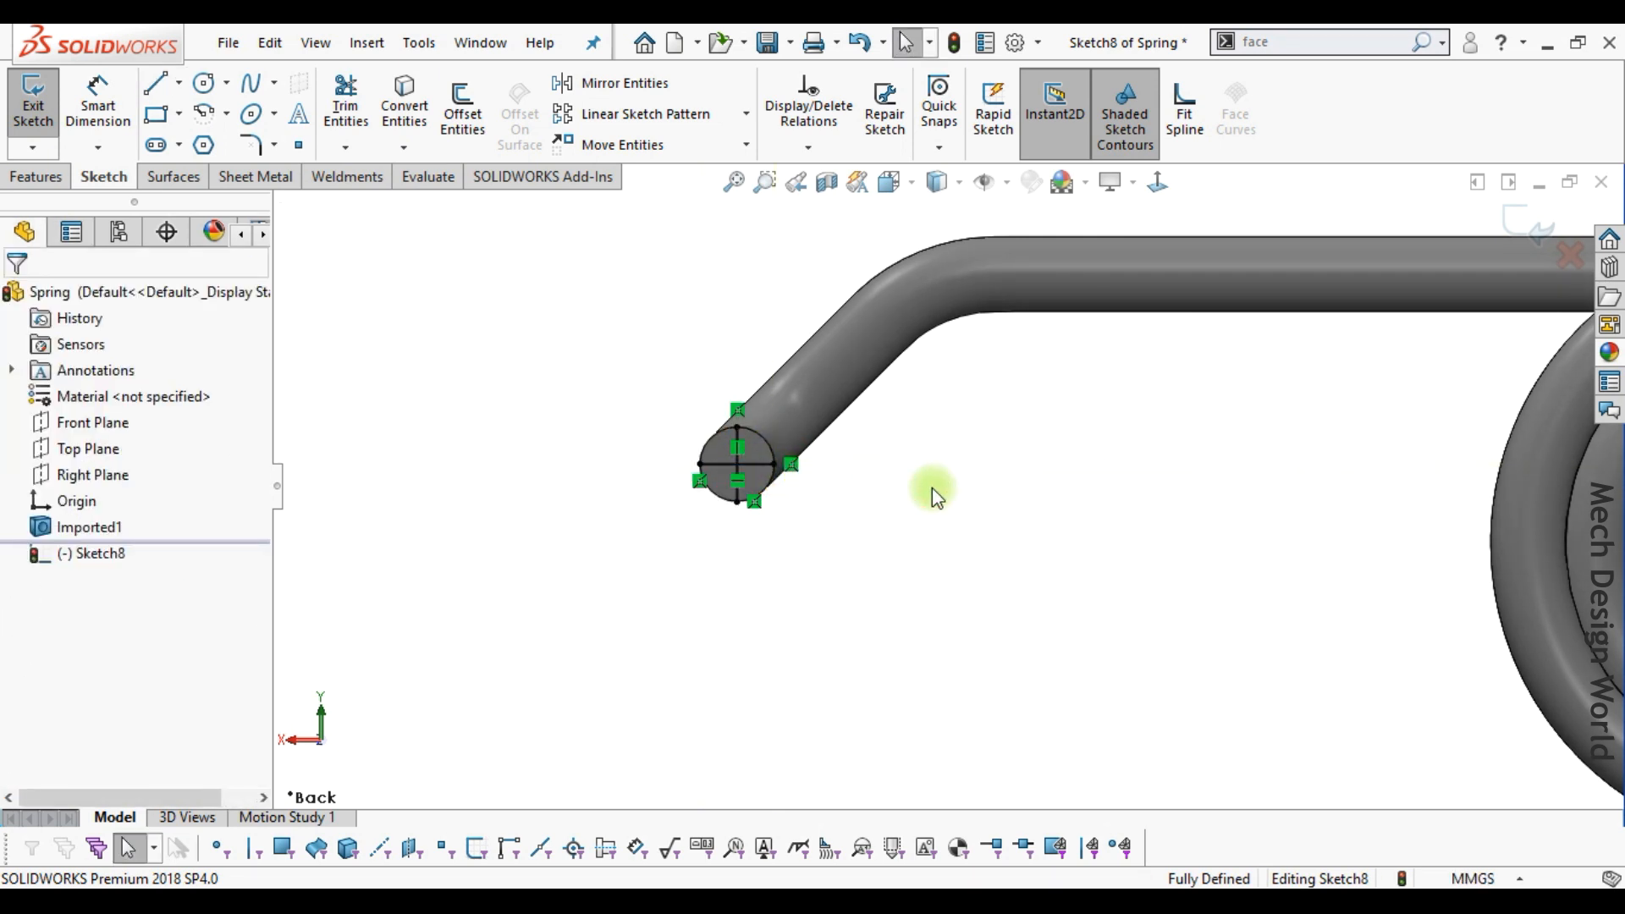
left_click(1528, 224)
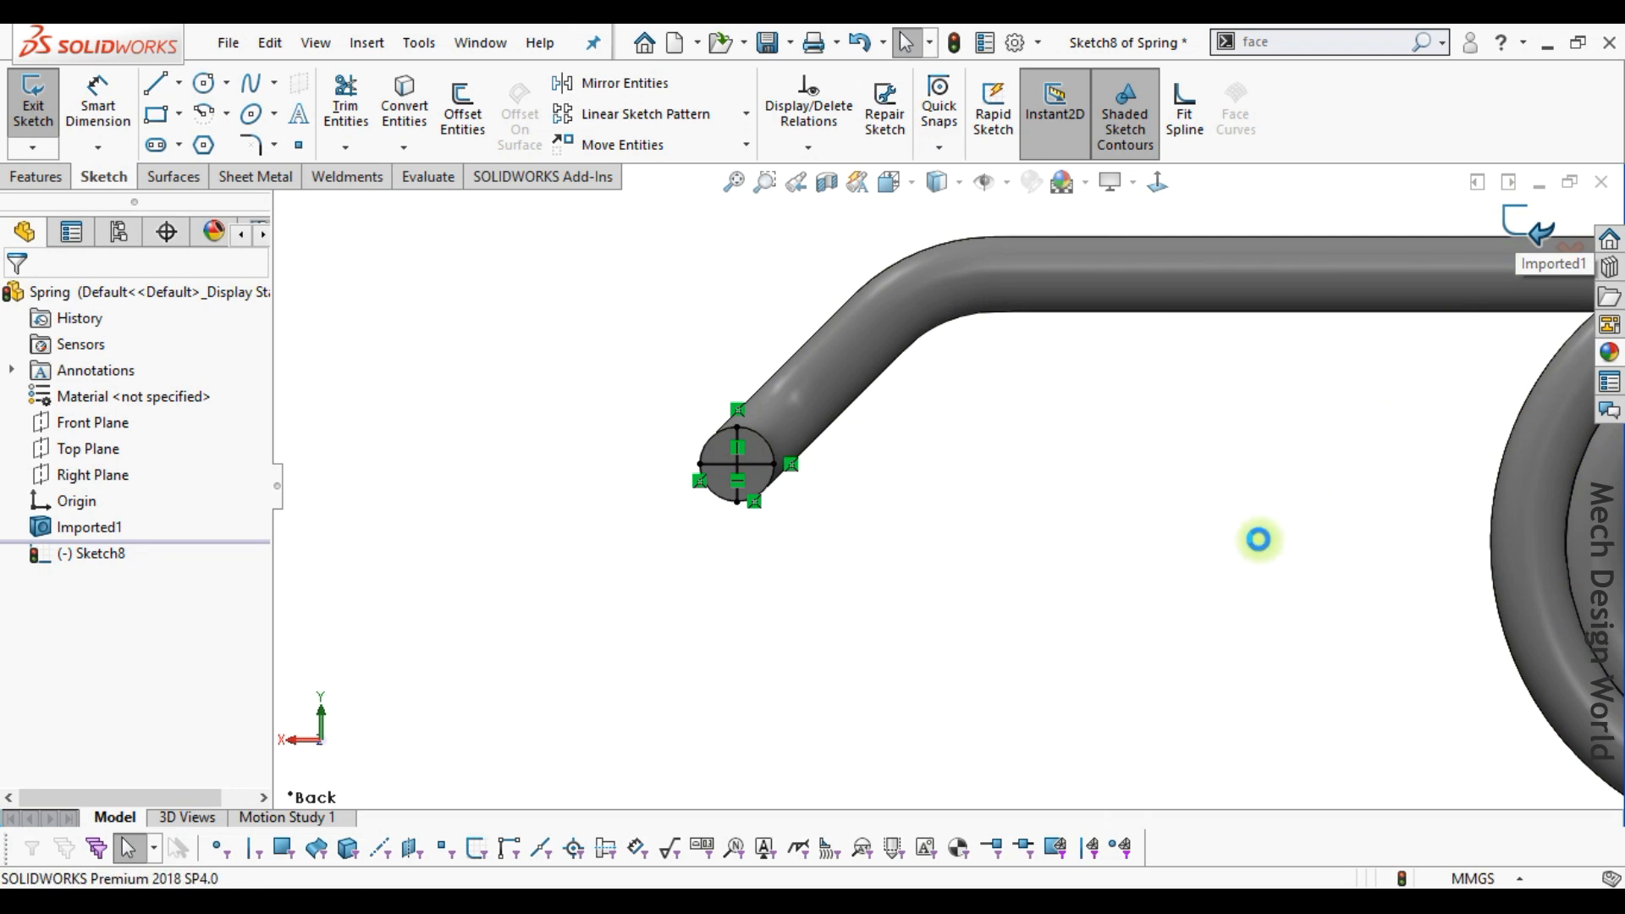
left_click(1275, 572)
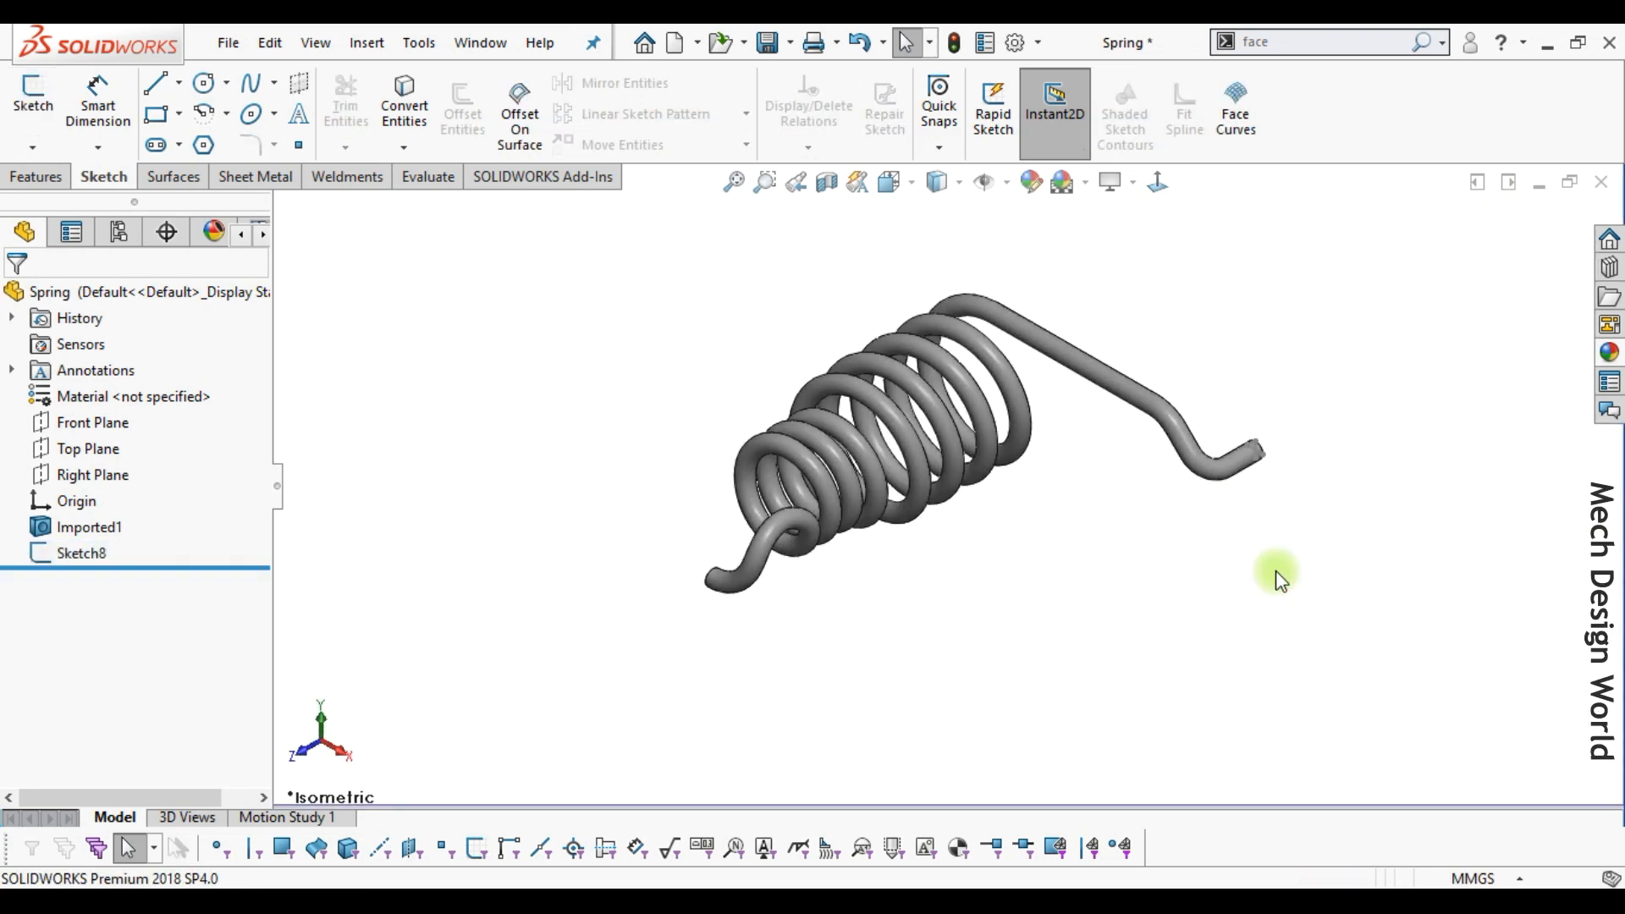
In a new 3D sketch, create a single lengthwise face curve on the spring's surface through one endpoint of the horizontal line, with the second direction off.
left_click(32, 147)
left_click(47, 210)
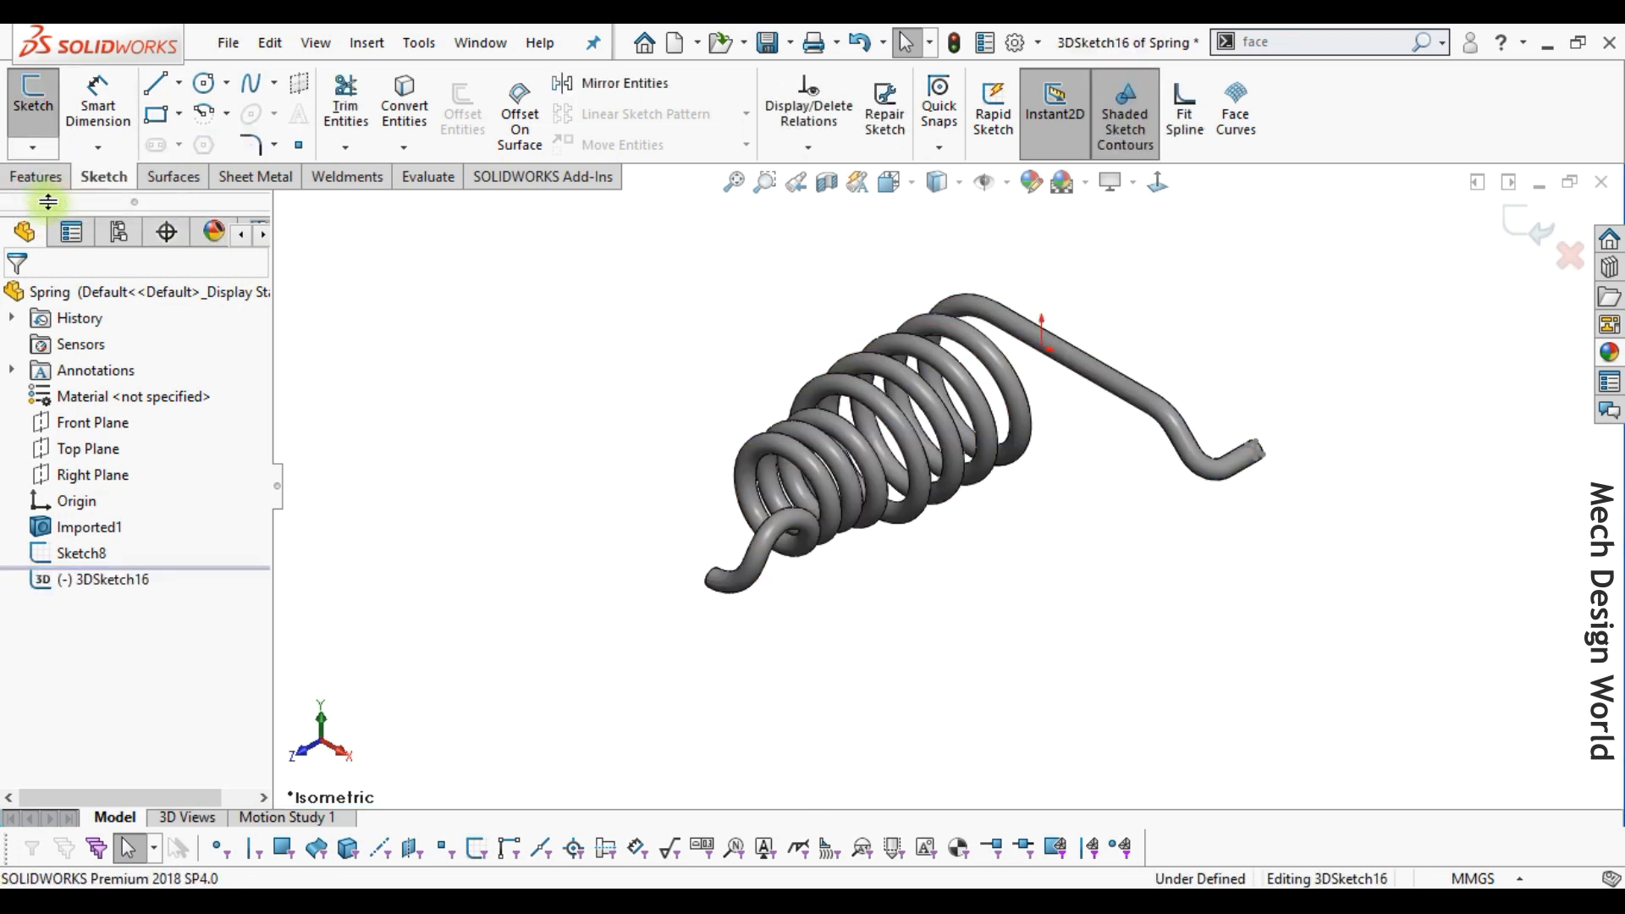
left_click(619, 336)
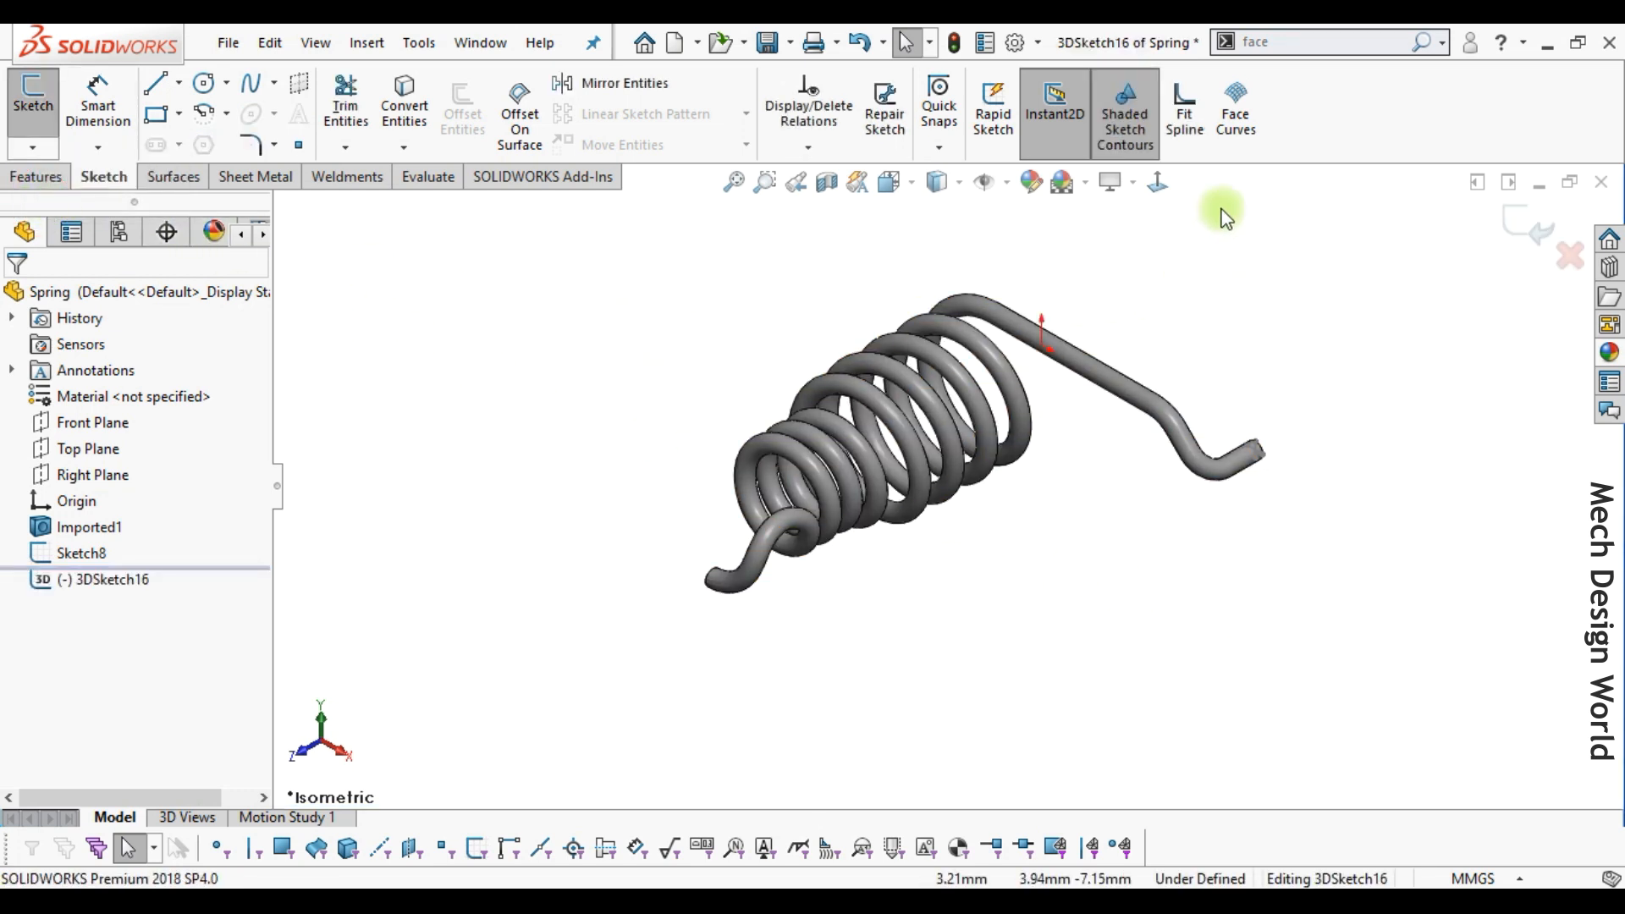
left_click(1235, 114)
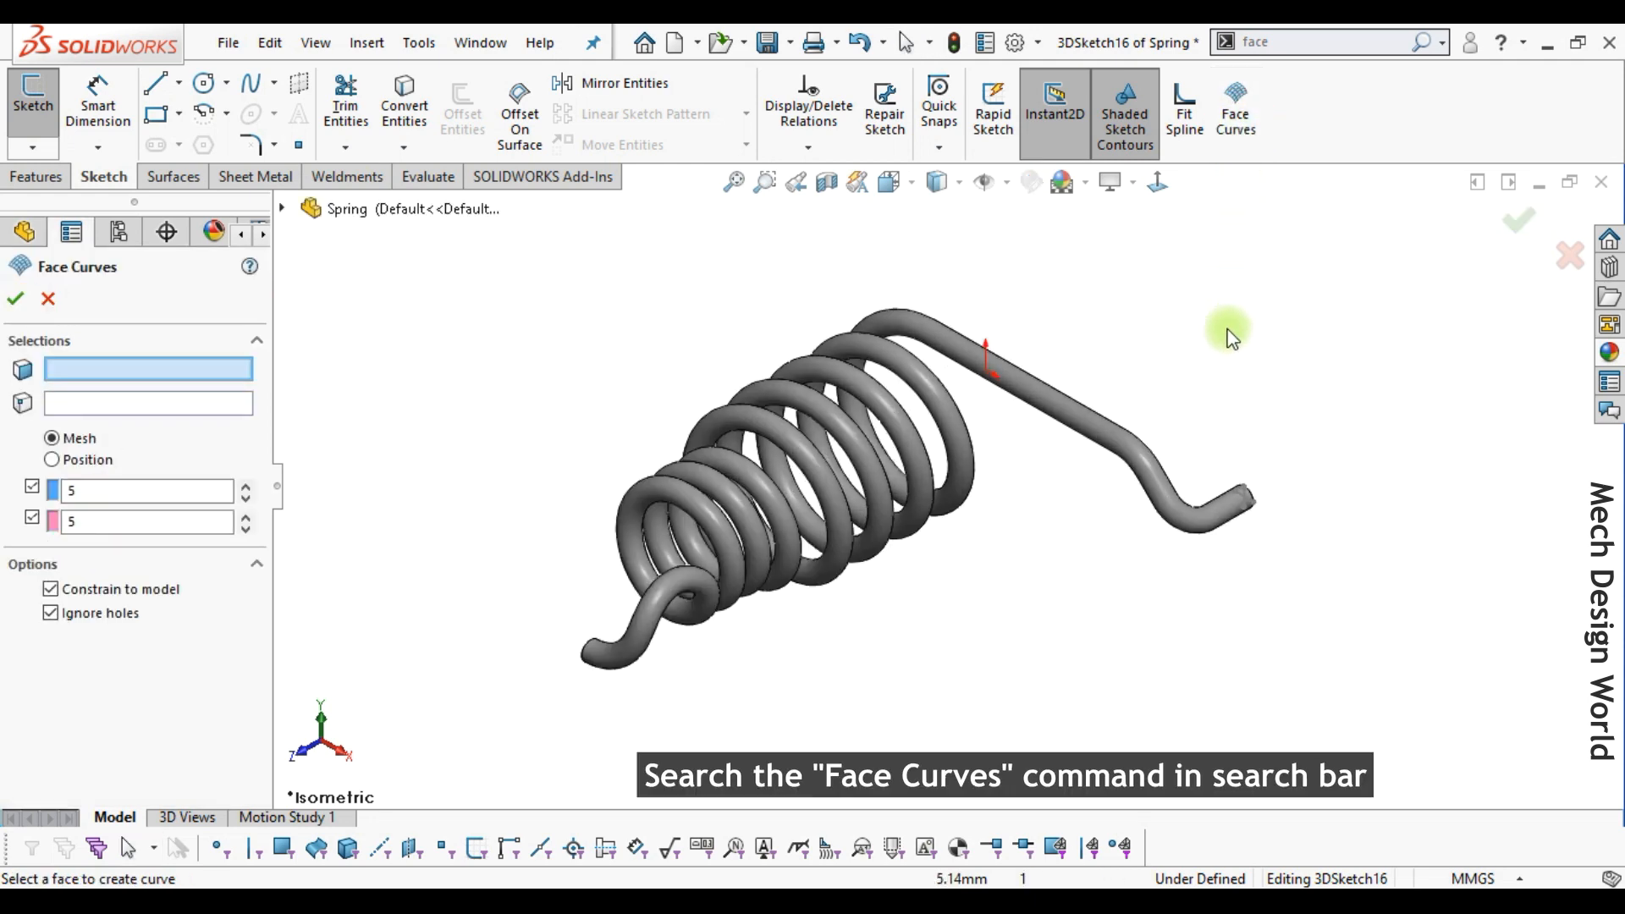
scroll(1219, 457, "down", 3)
left_click(1151, 506)
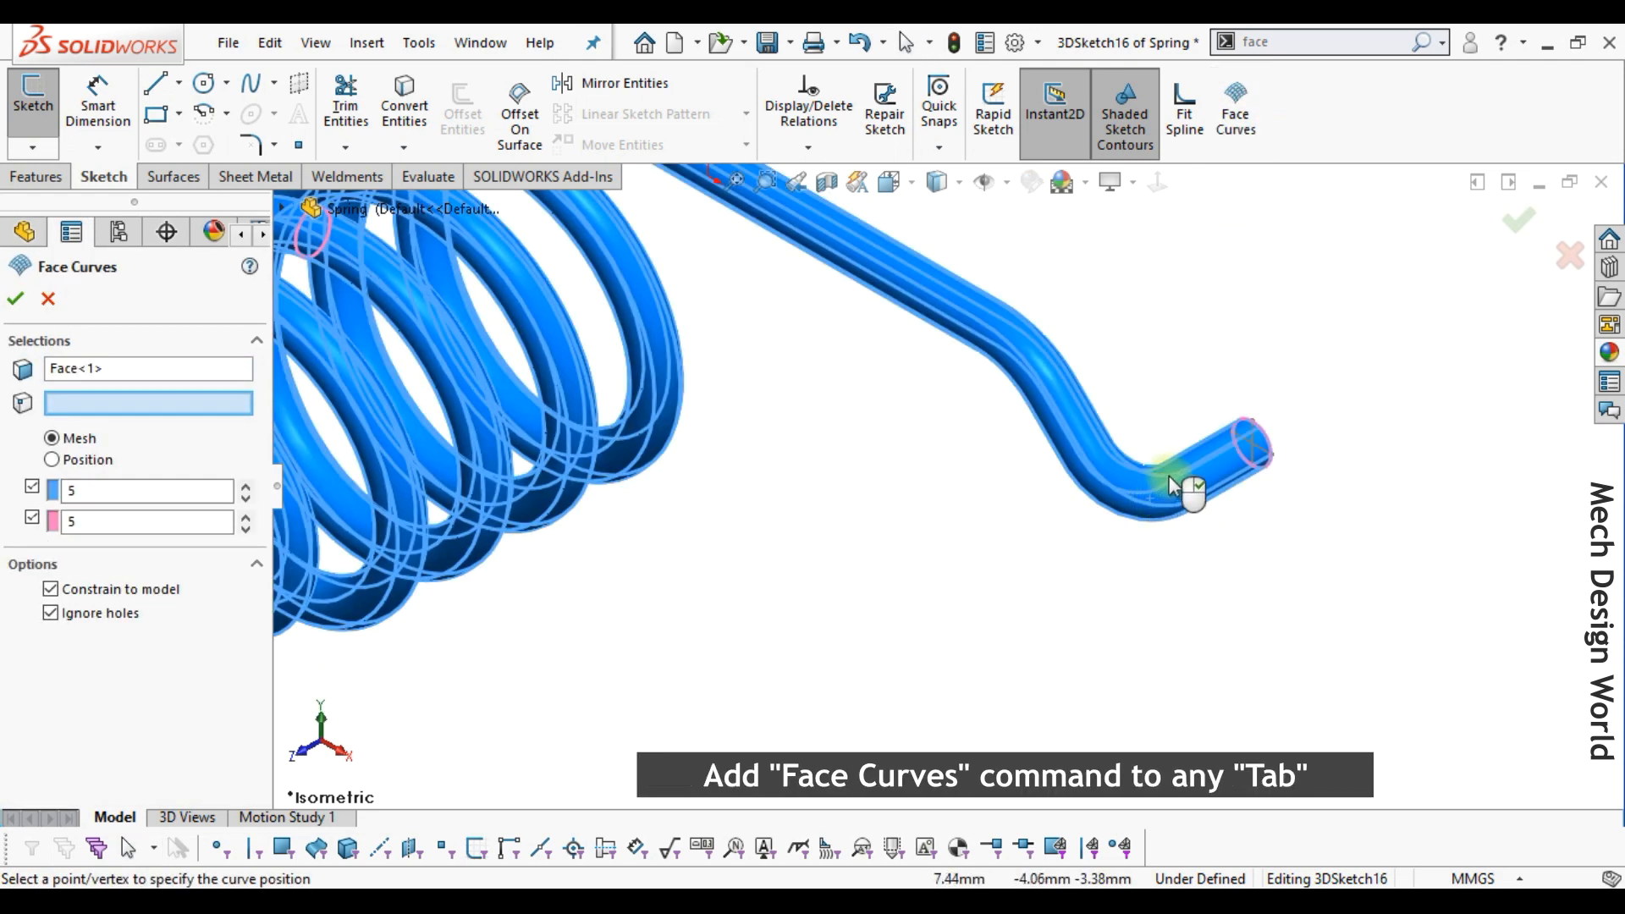
scroll(1219, 423, "down", 3)
left_click(1240, 415)
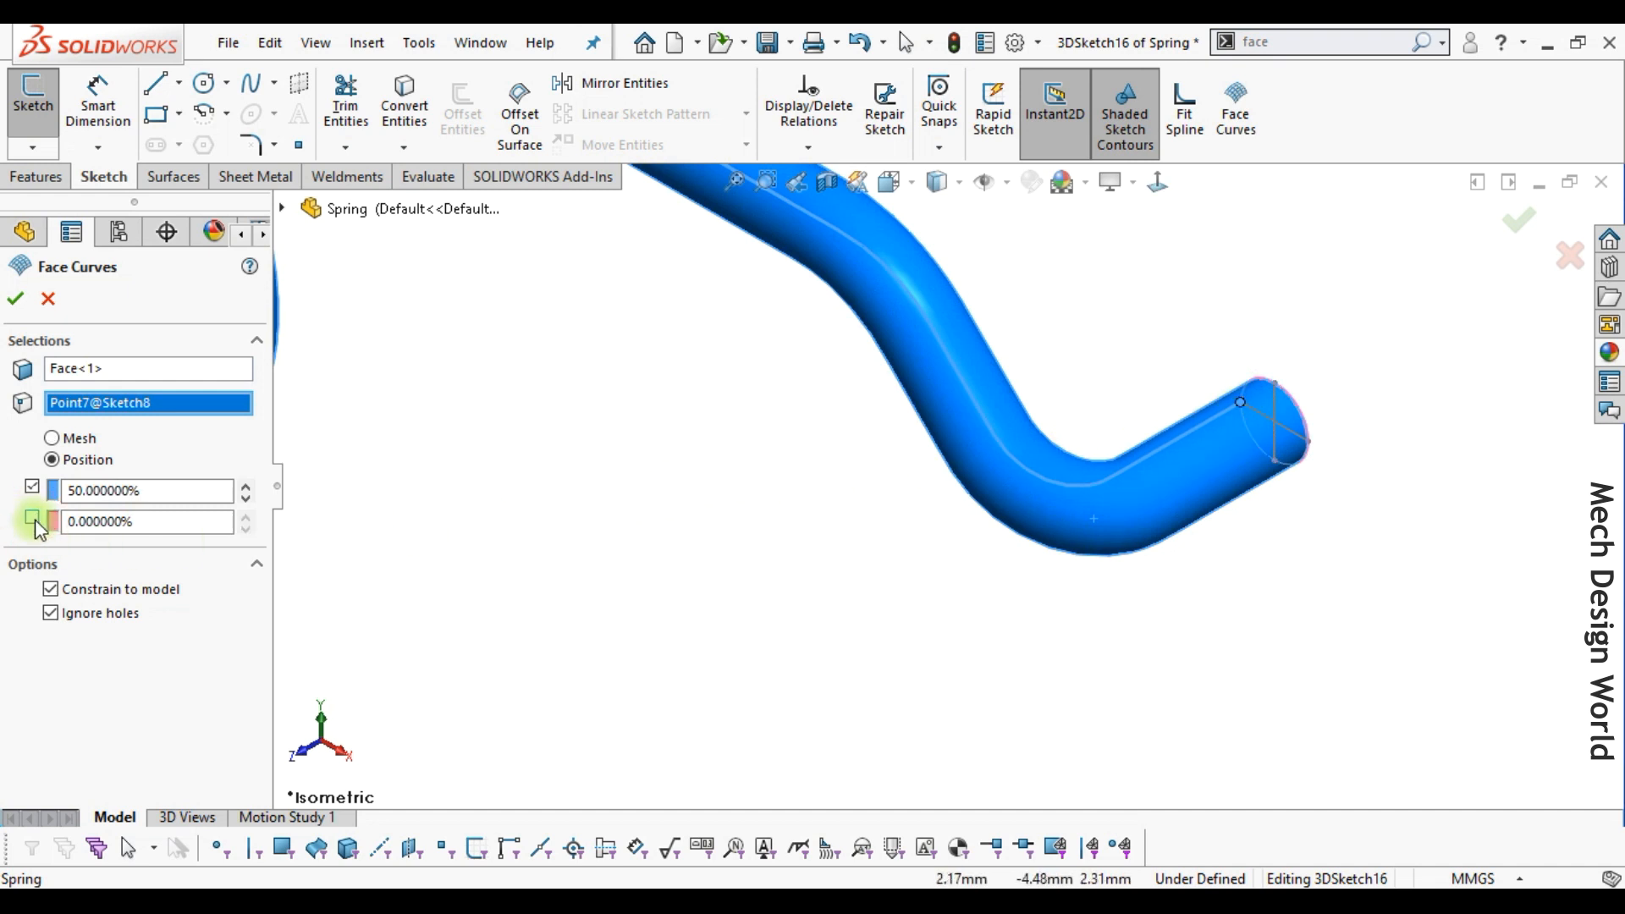
left_click(16, 304)
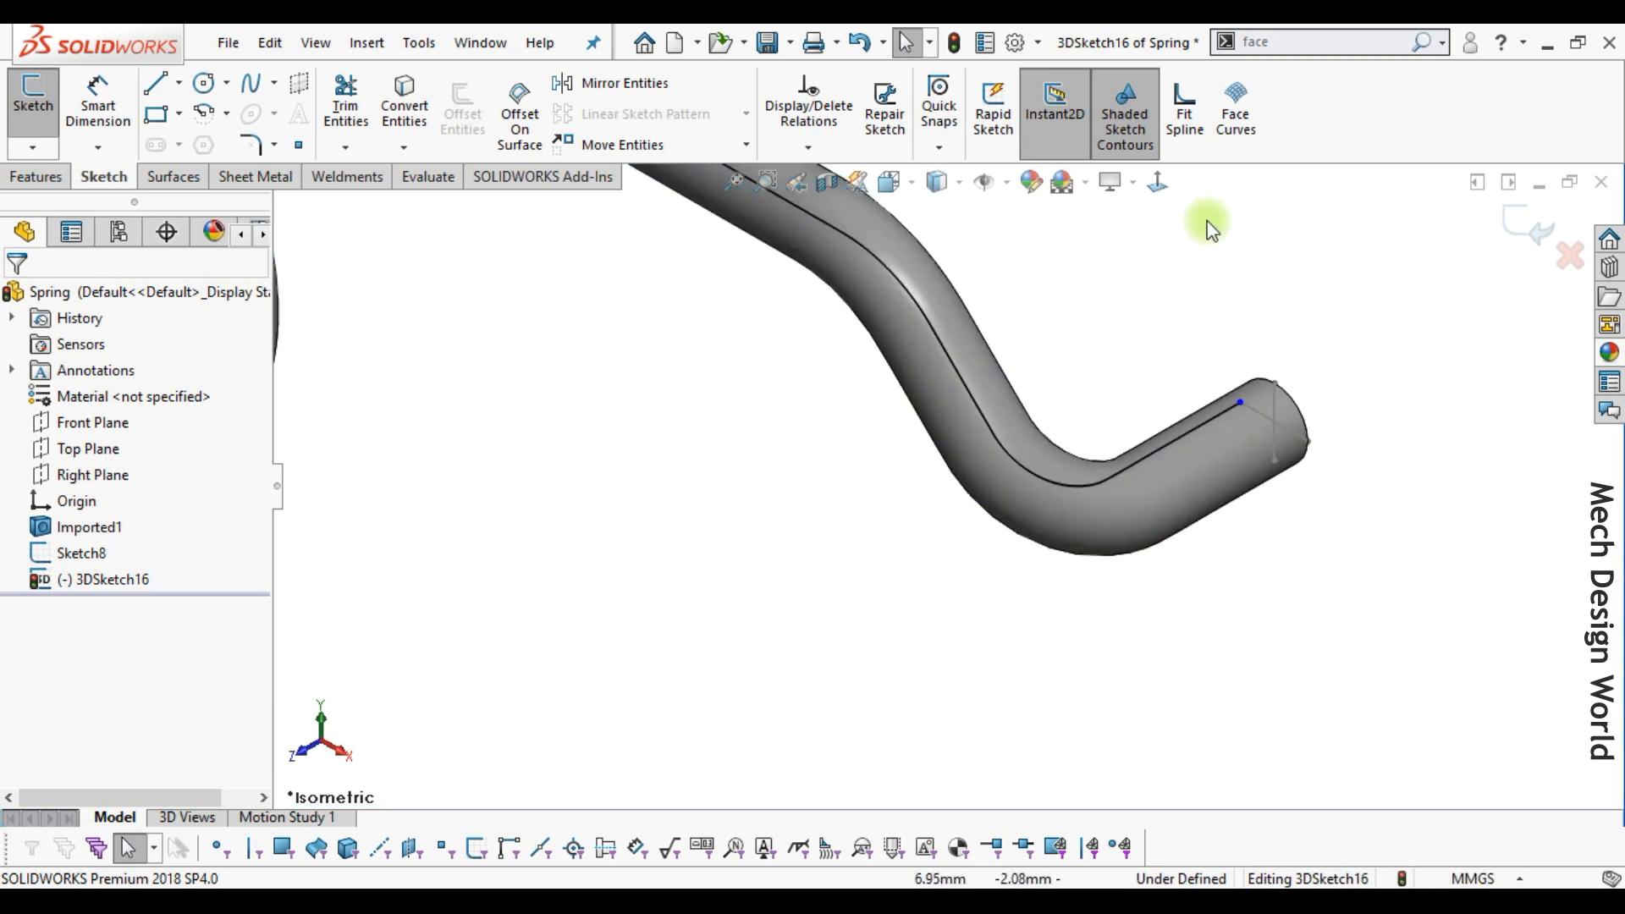
Add a lengthwise face curve through the horizontal line's opposite endpoint with the second direction off, re-apply the relation and exit the 3D sketch.
left_click(1241, 118)
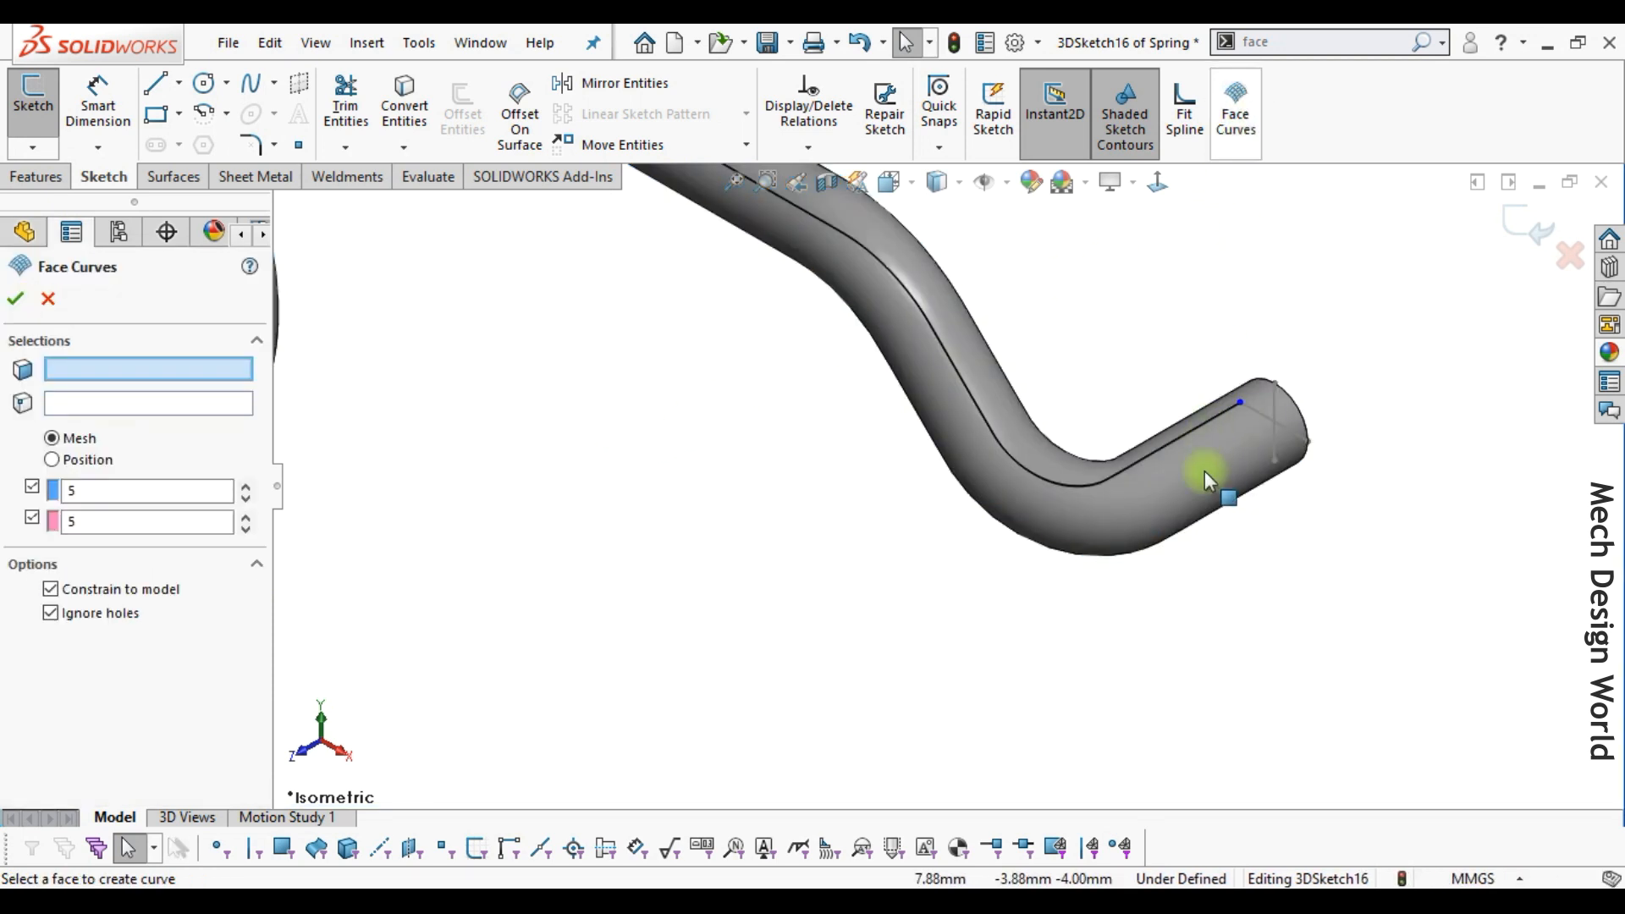
left_click(1198, 515)
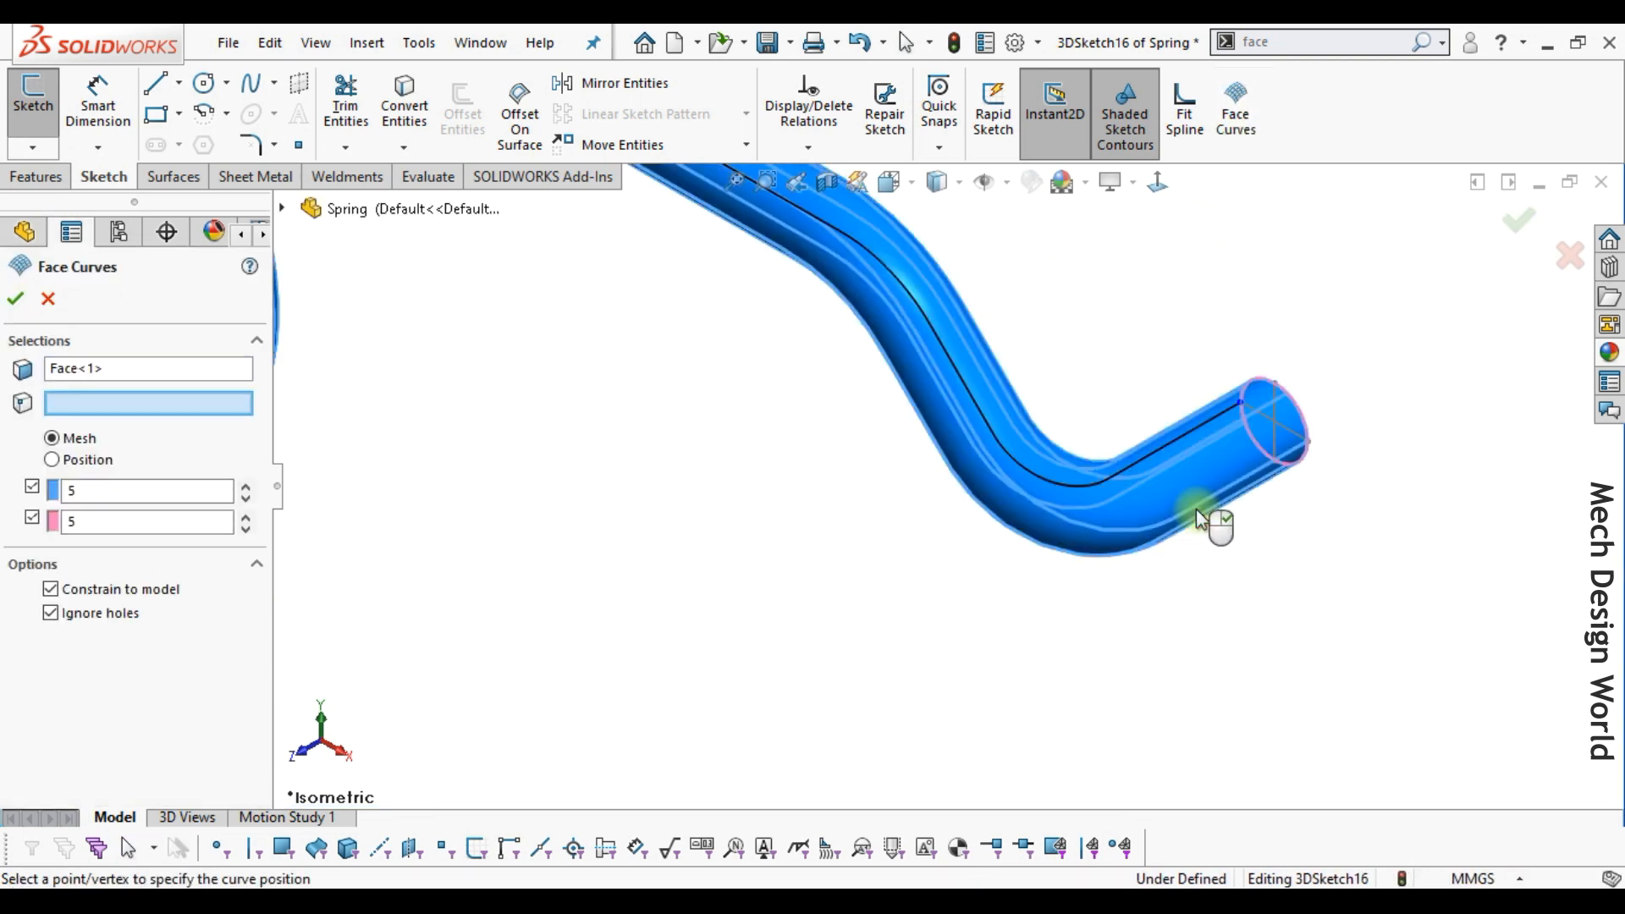
left_click(32, 518)
left_click(1307, 443)
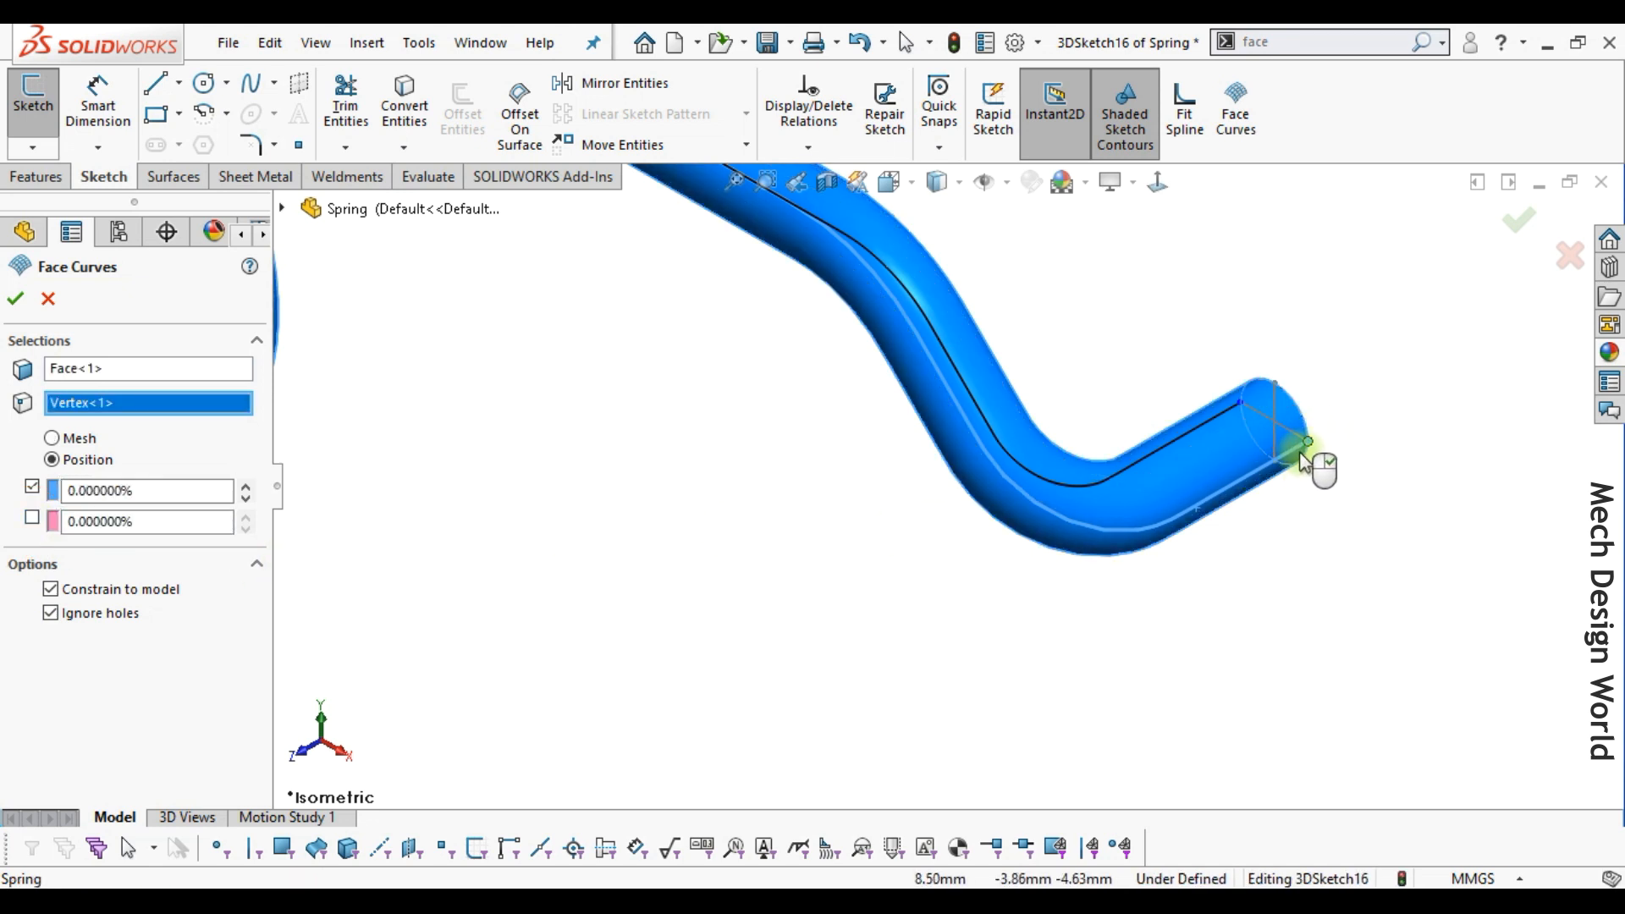
scroll(1299, 466, "down", 2)
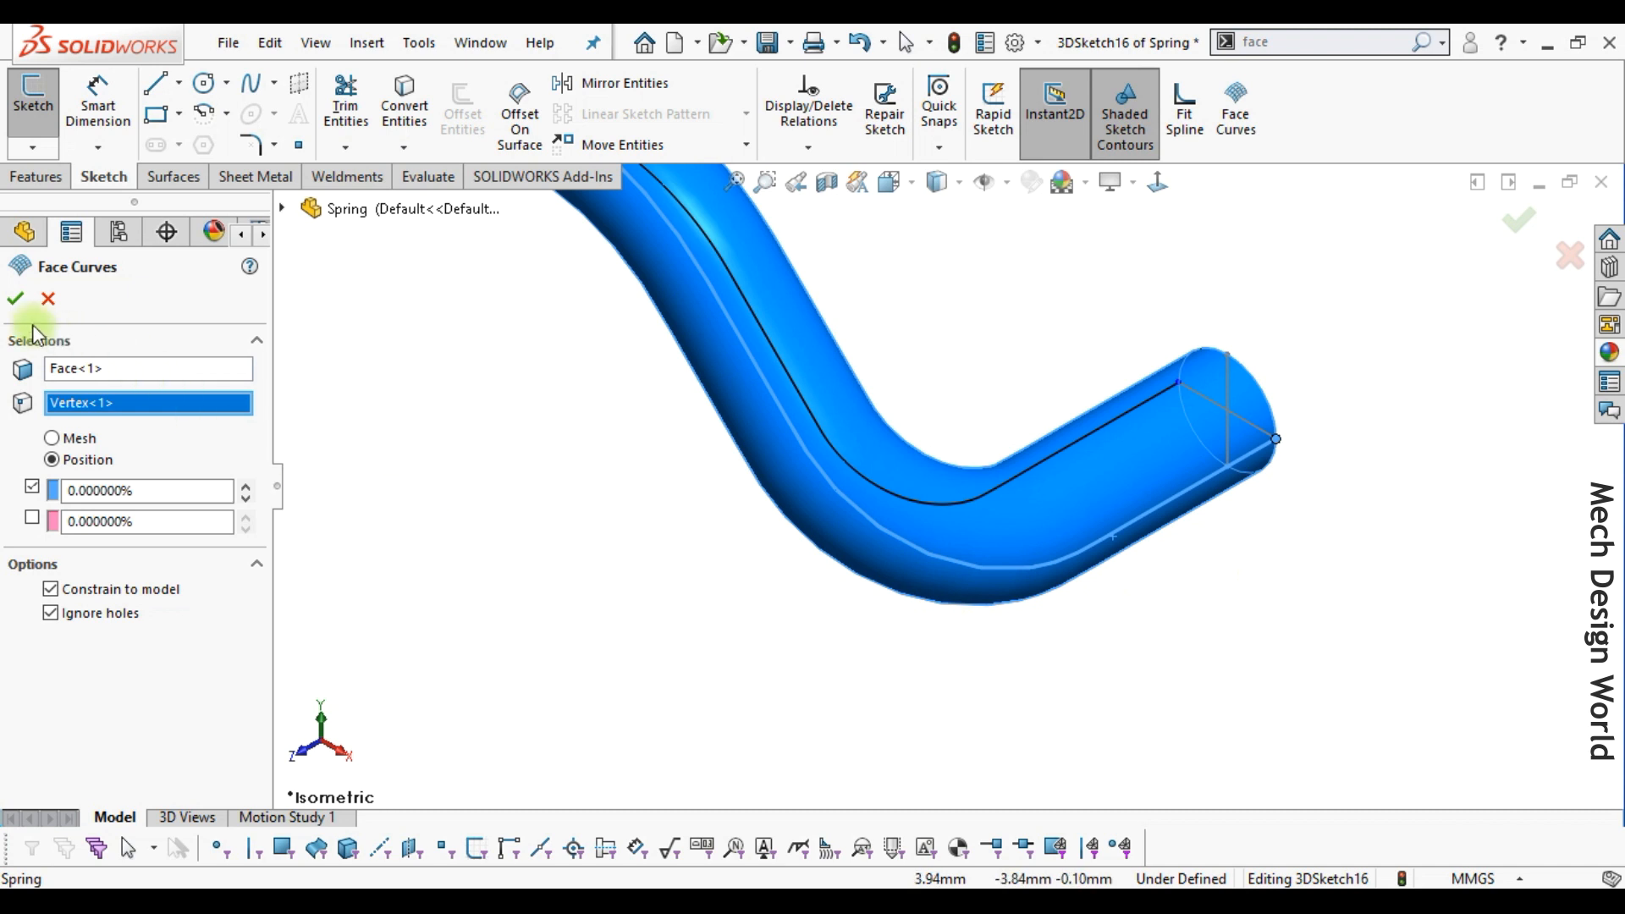
left_click(14, 301)
left_click(849, 486)
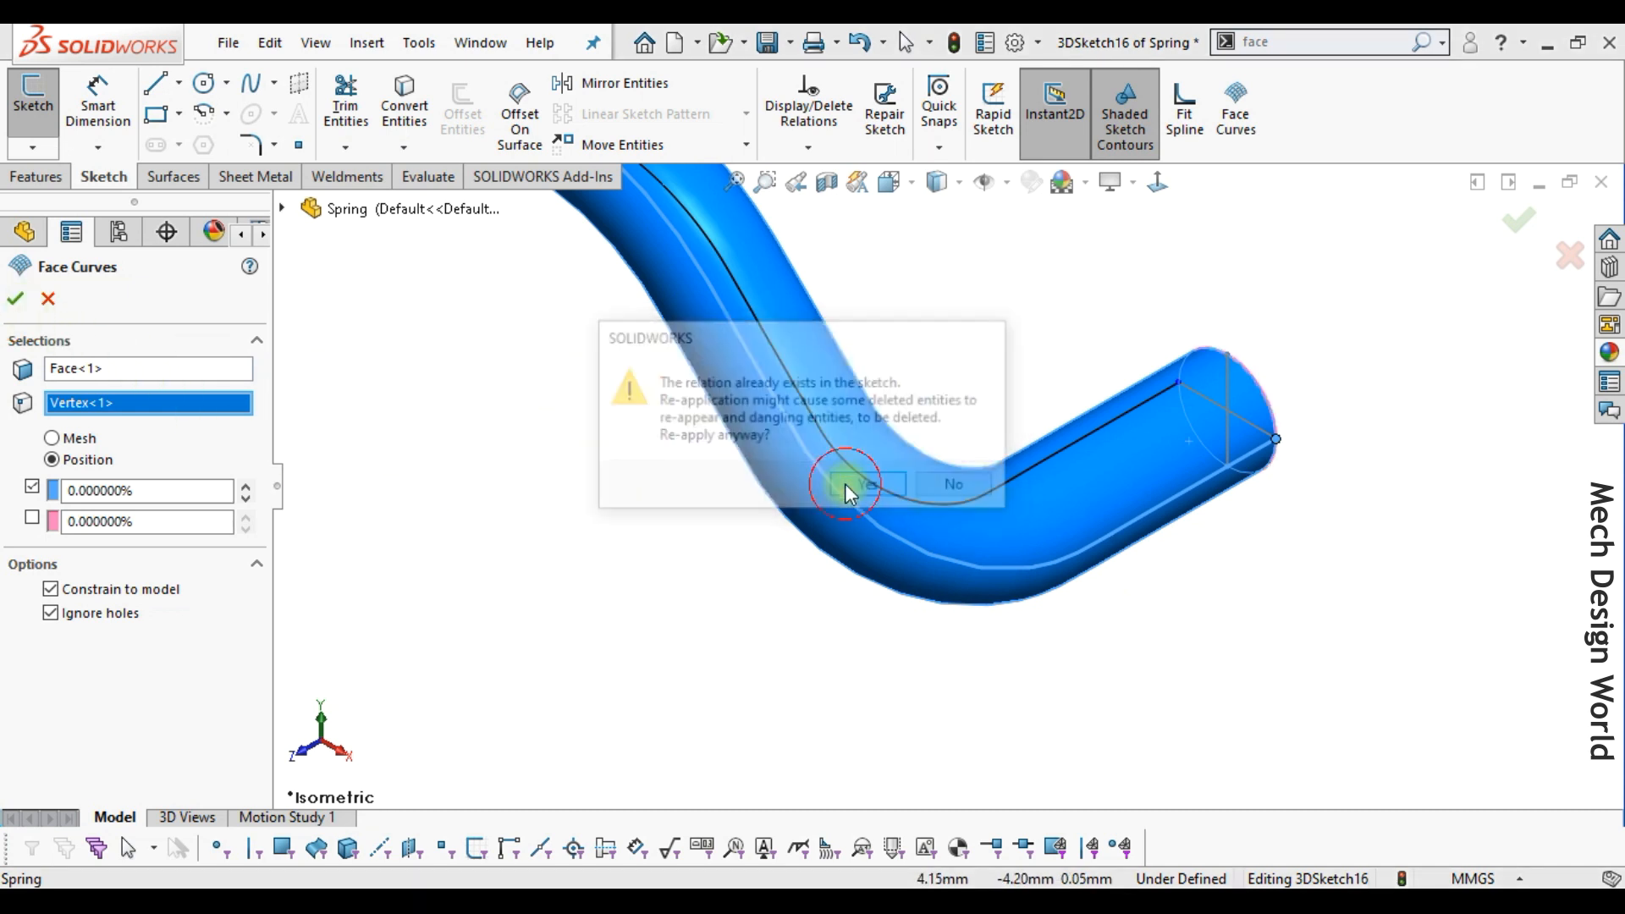
left_click(1346, 339)
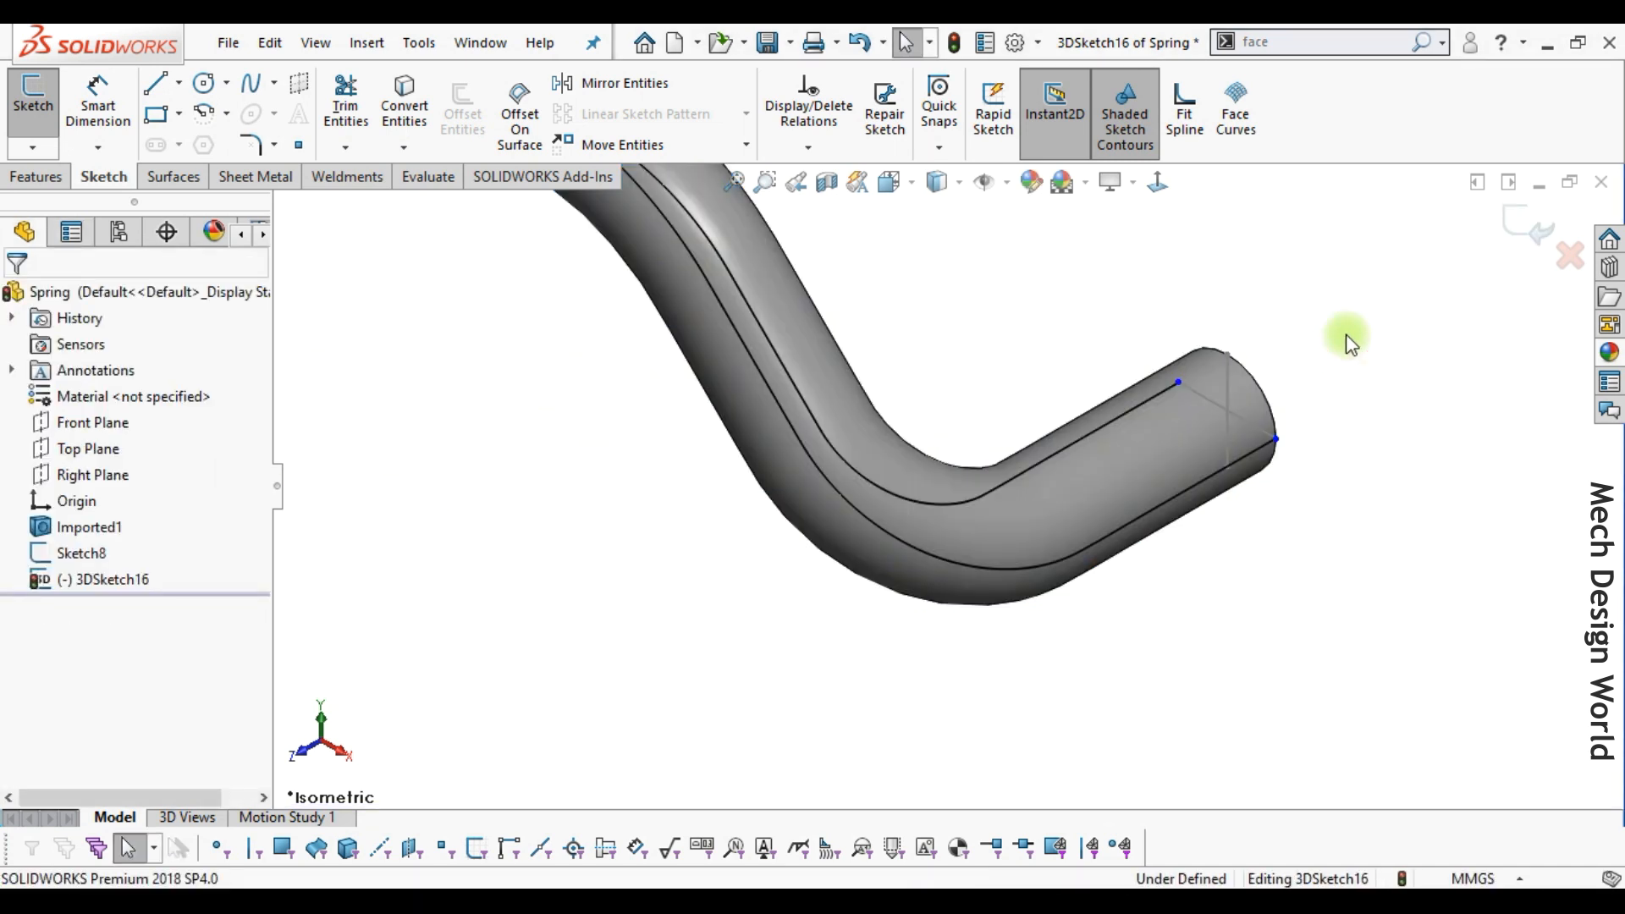
left_click(1515, 241)
left_click(1464, 356)
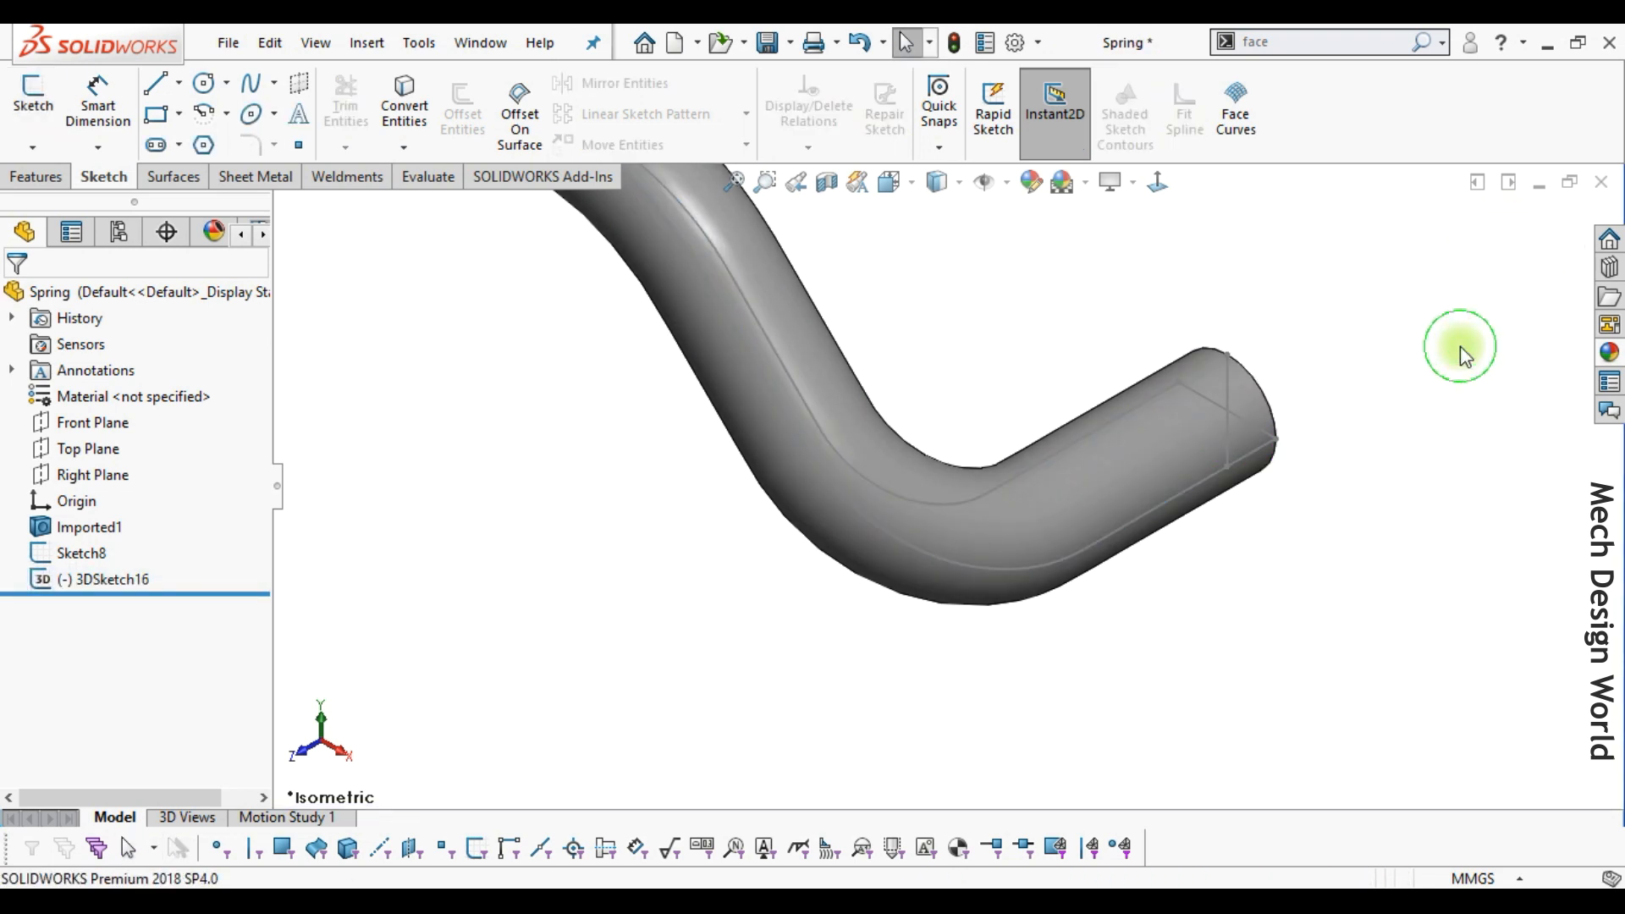
In another new 3D sketch, create a lengthwise face curve on the spring through the vertical line's upper endpoint, with the second direction off.
key("f")
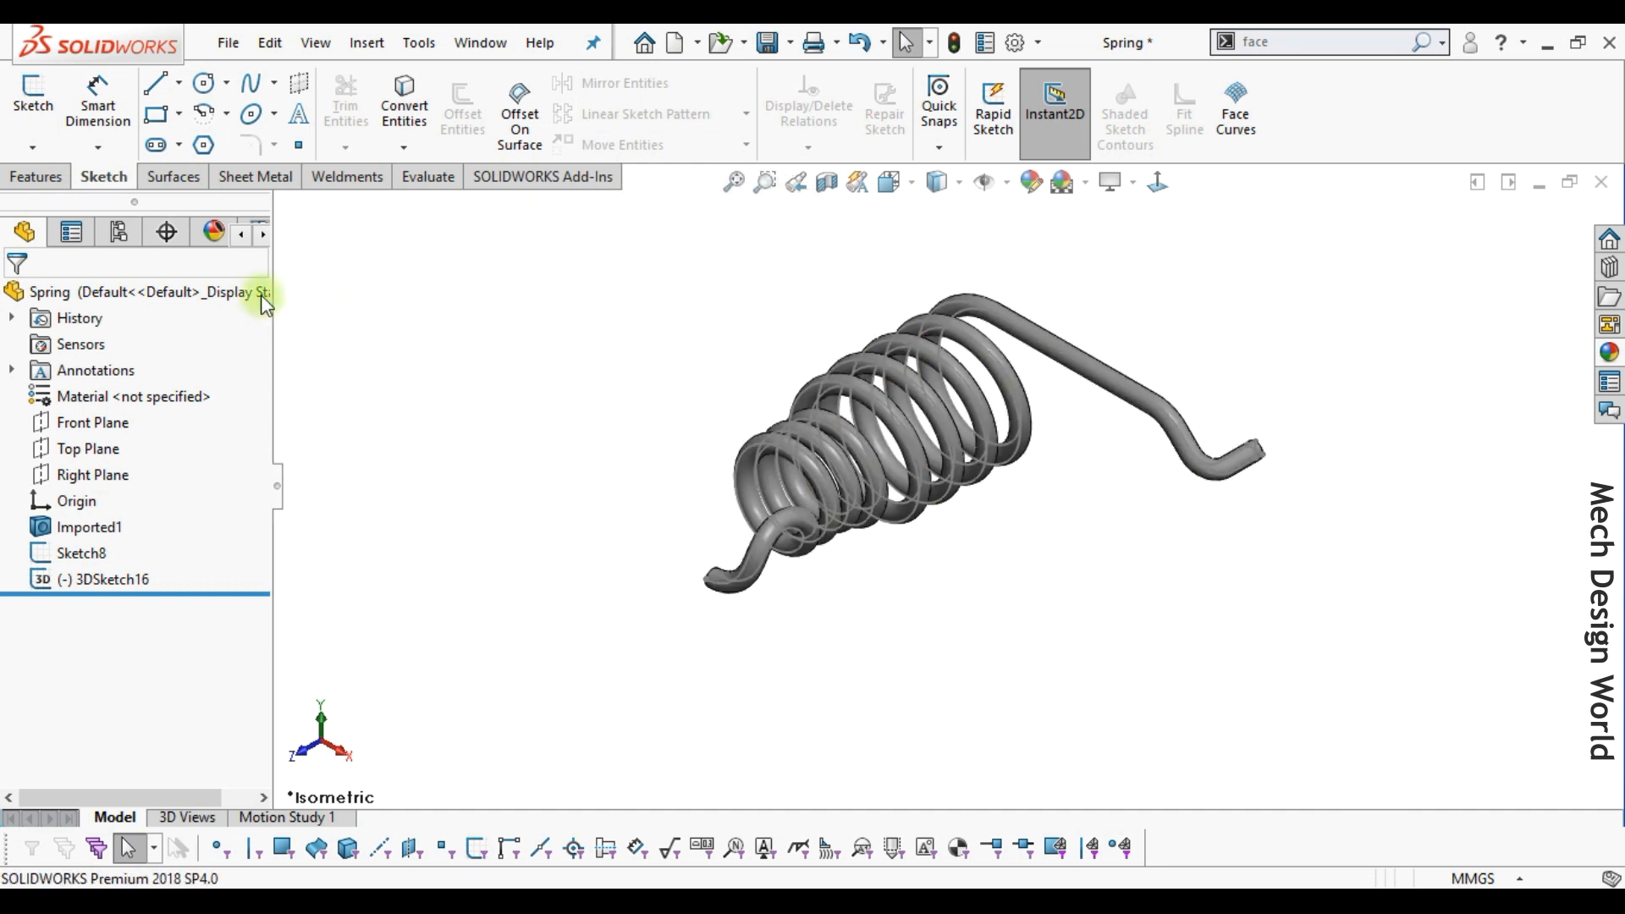
left_click(38, 155)
left_click(40, 205)
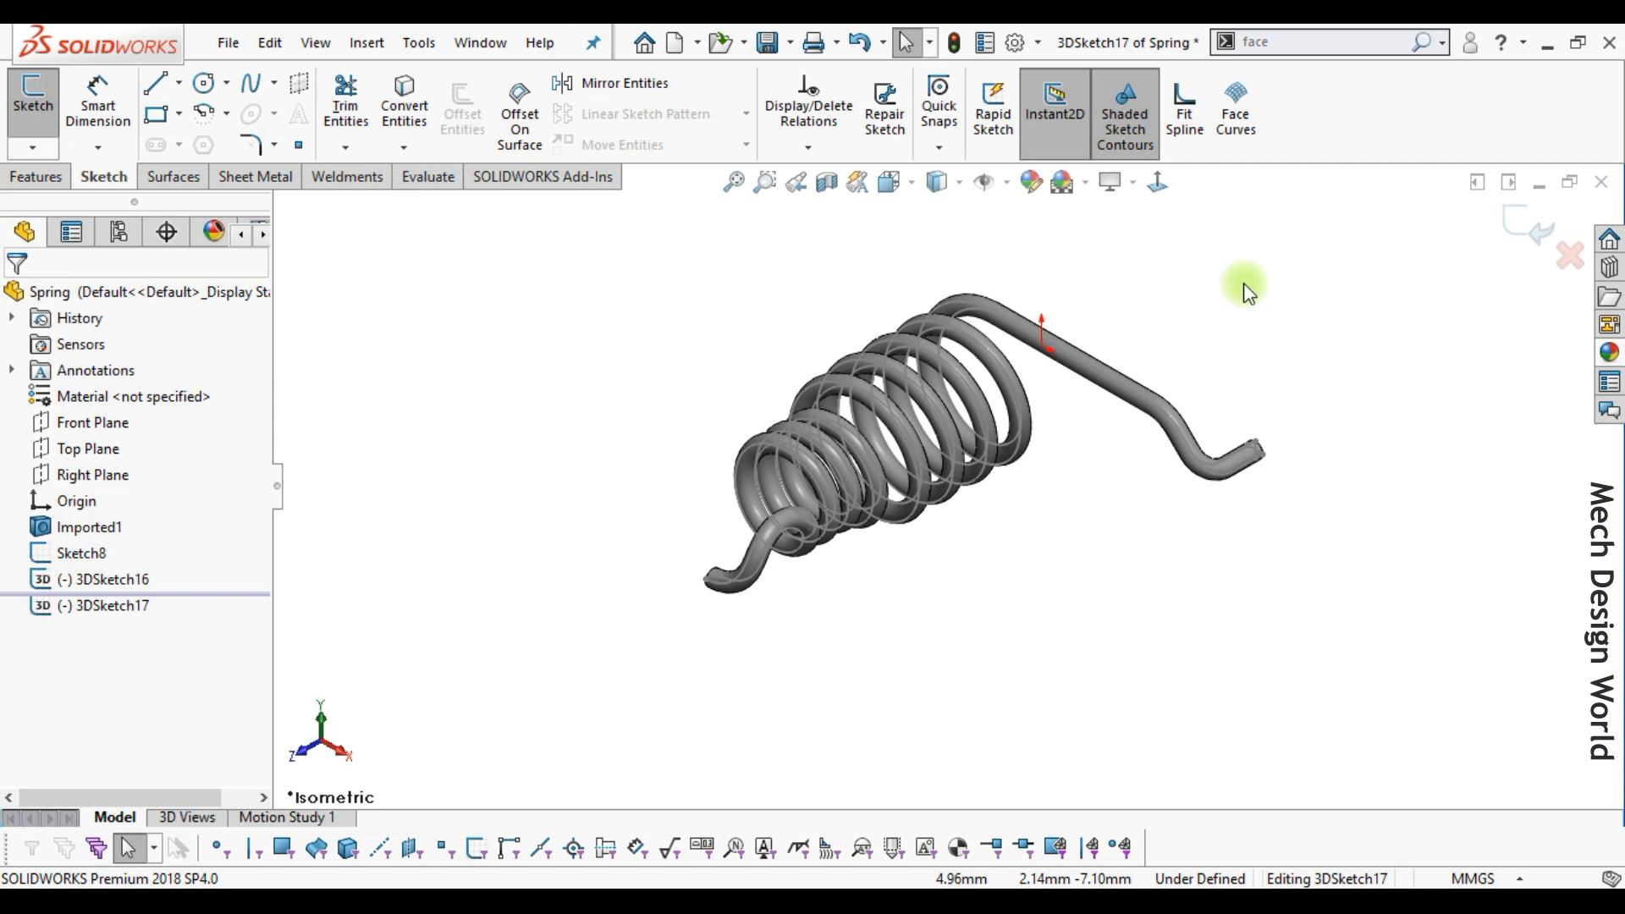
left_click(1236, 139)
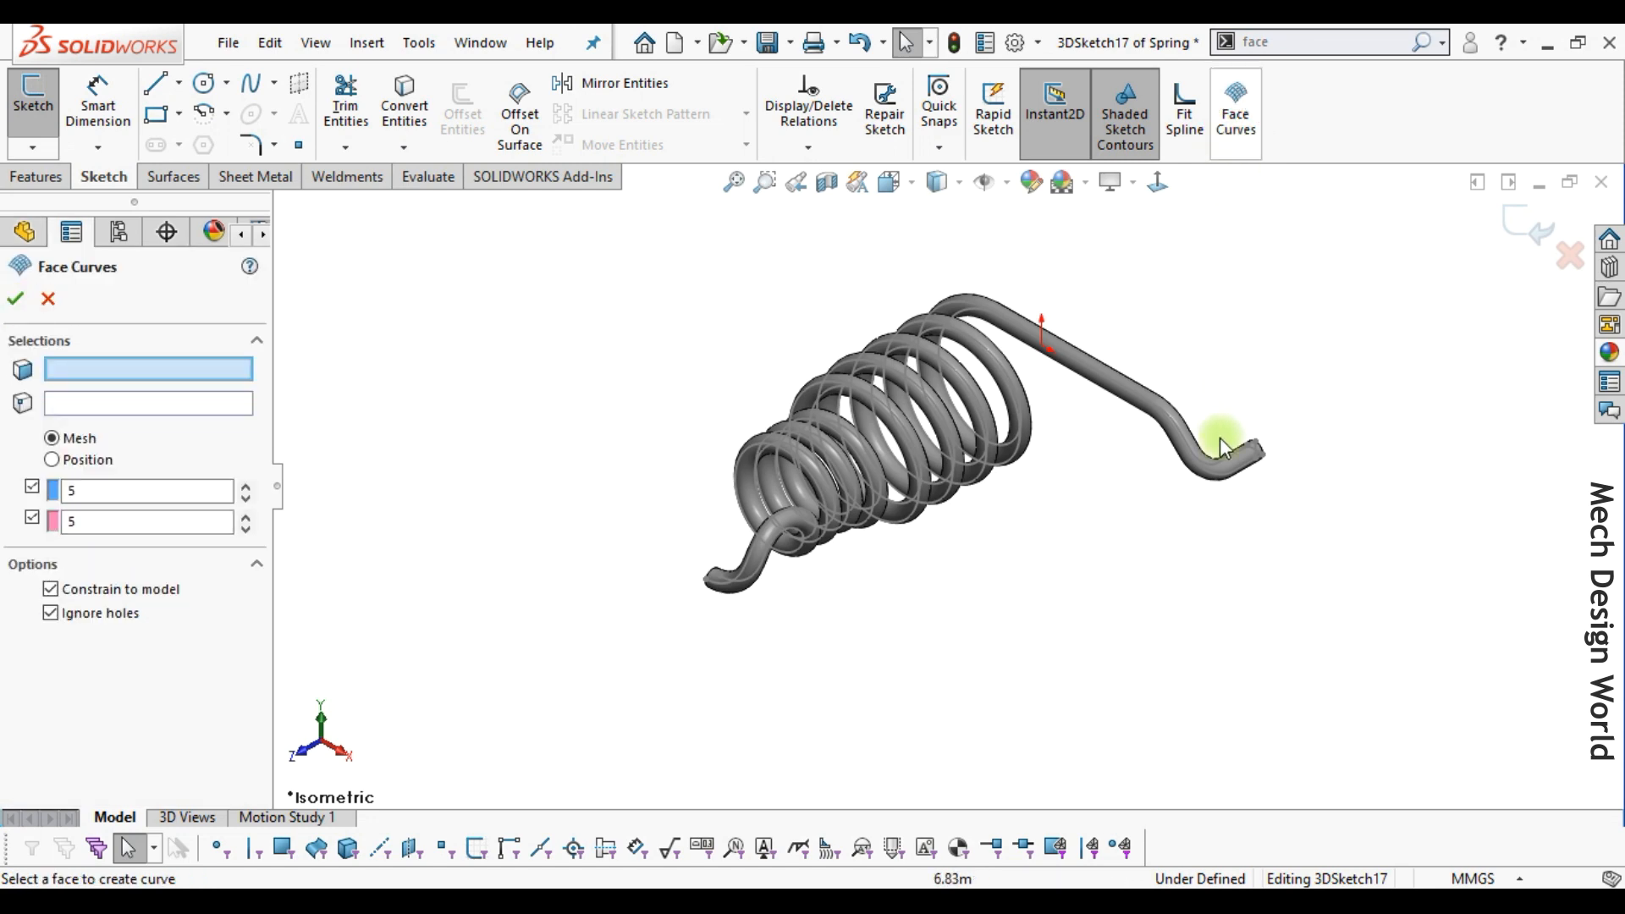
scroll(1171, 519, "down", 10)
left_click(1117, 476)
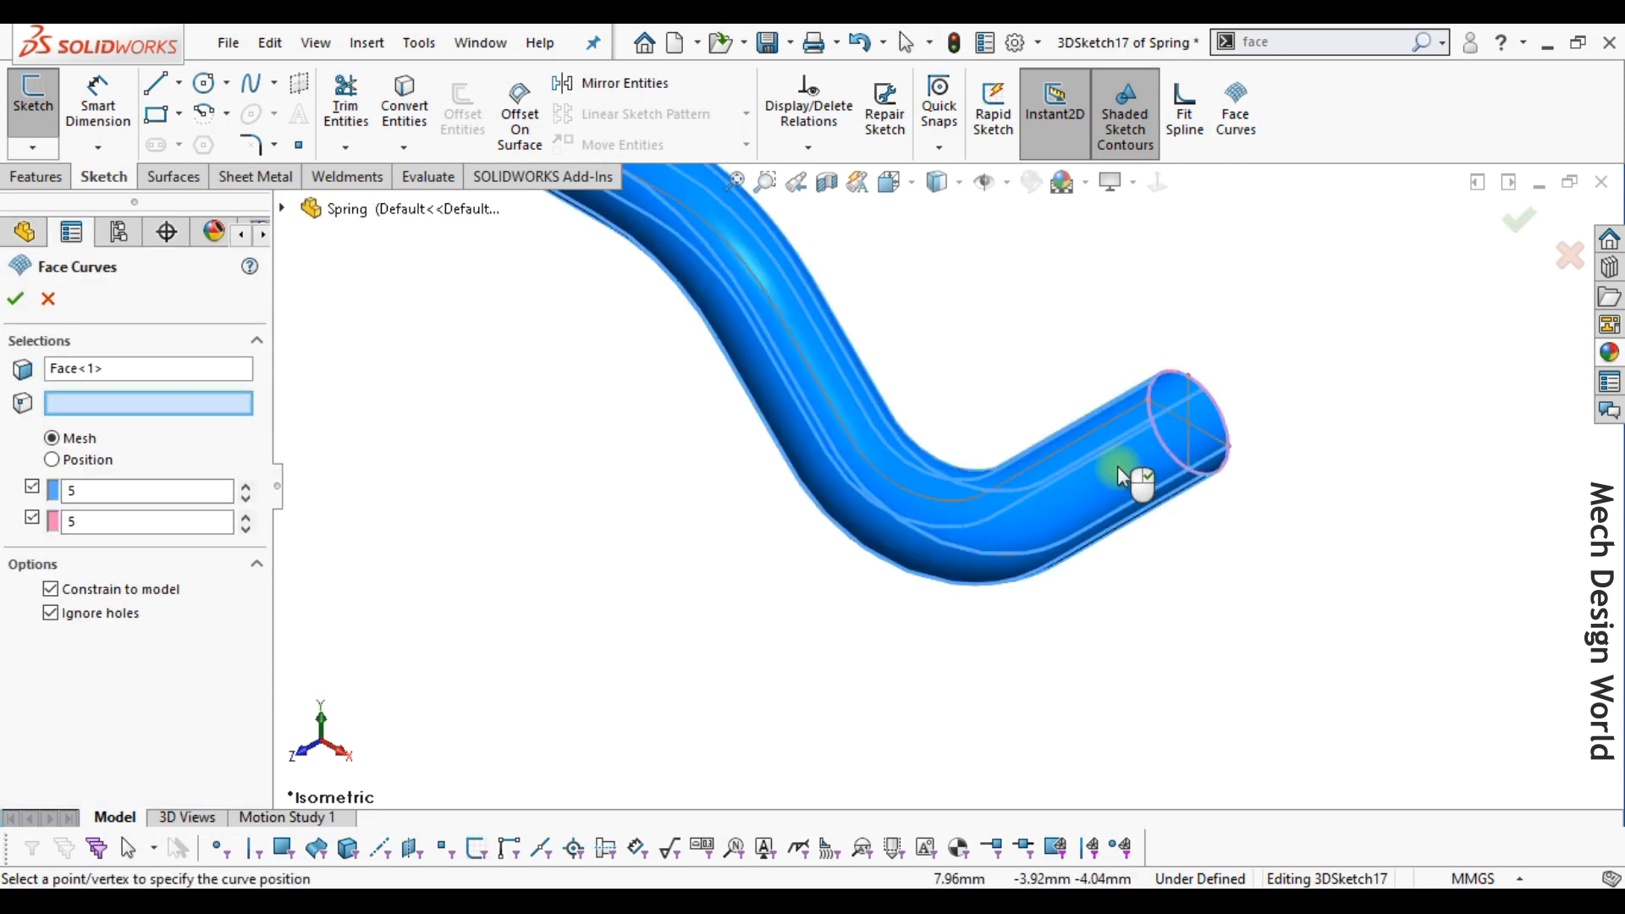
left_click(1190, 376)
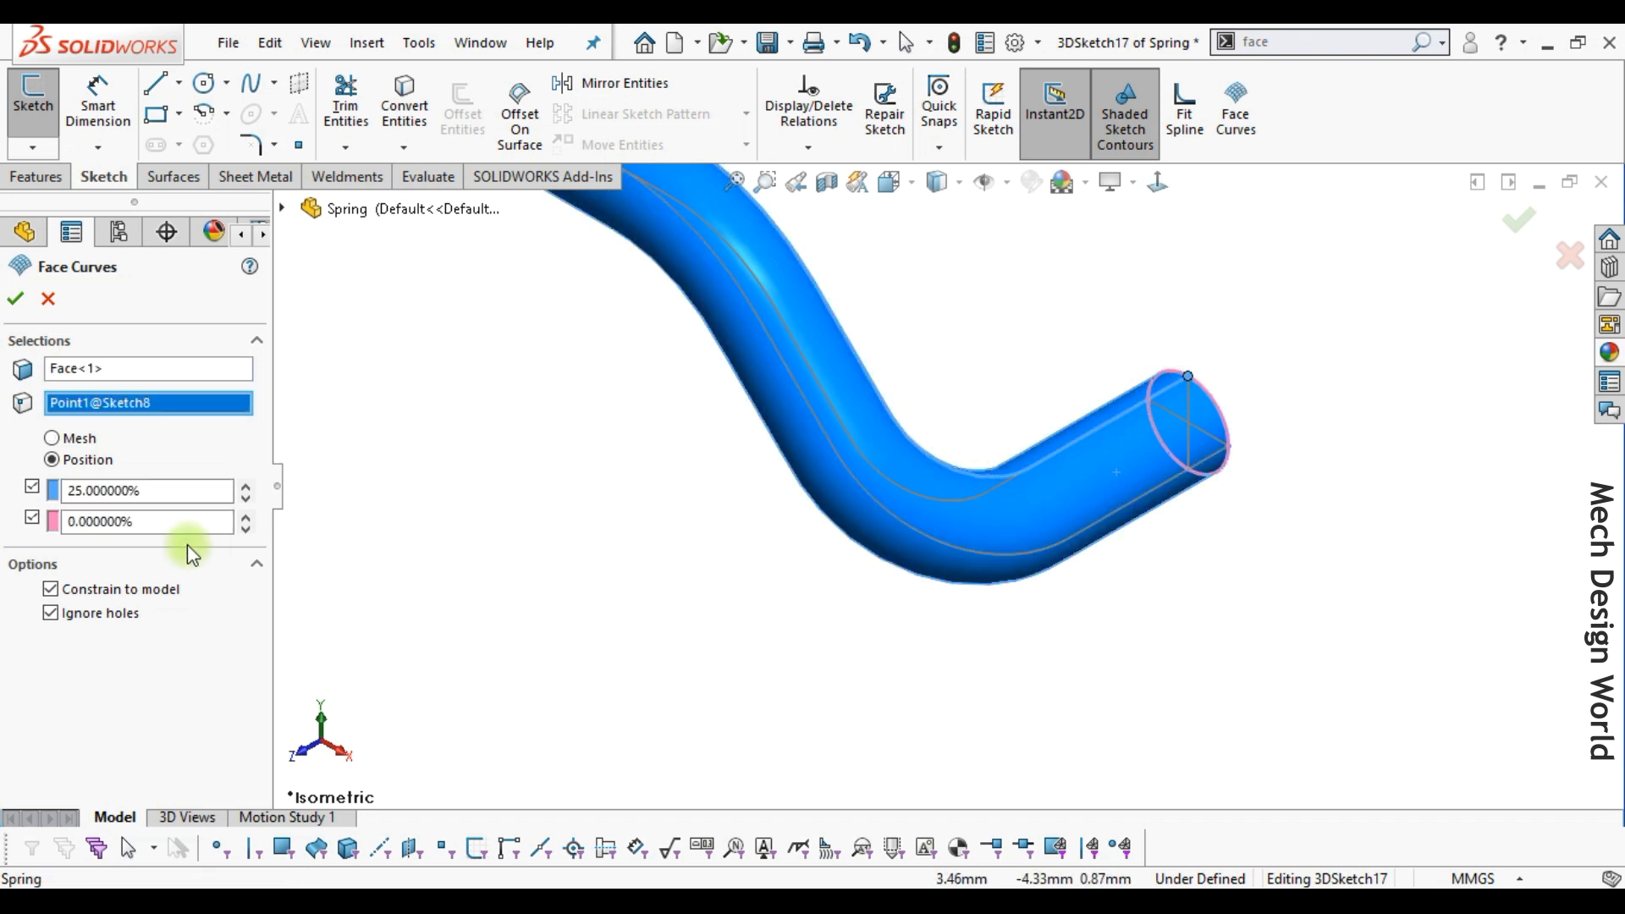
left_click(19, 299)
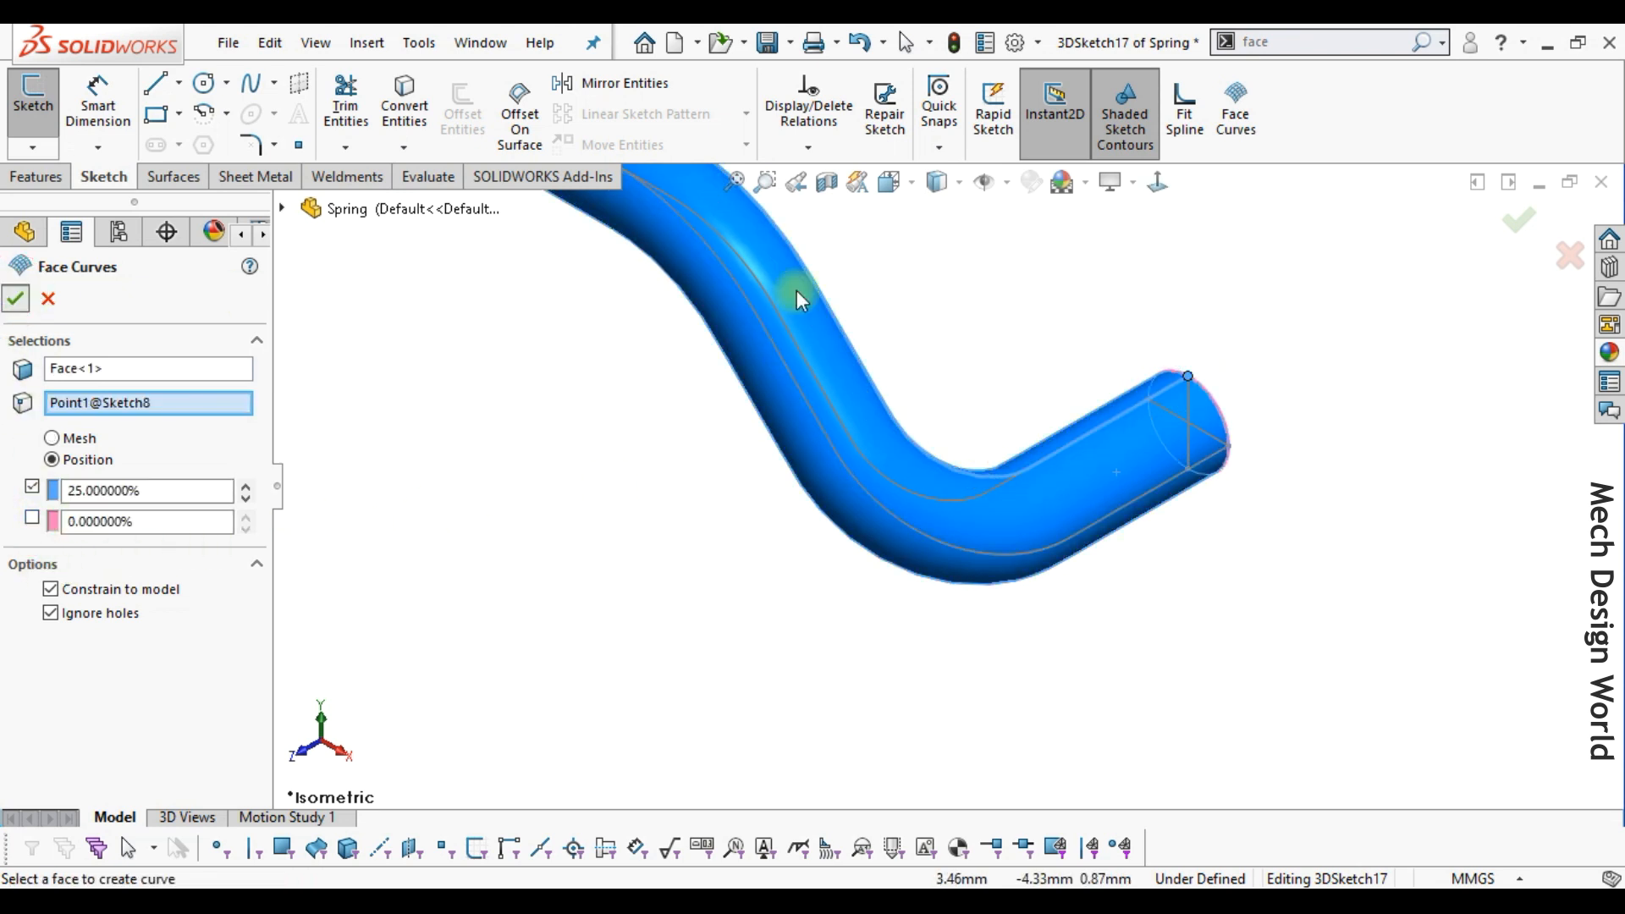
Add a lengthwise face curve through the vertical line's lower endpoint, with the second direction off, and exit the 3D sketch.
left_click(1235, 115)
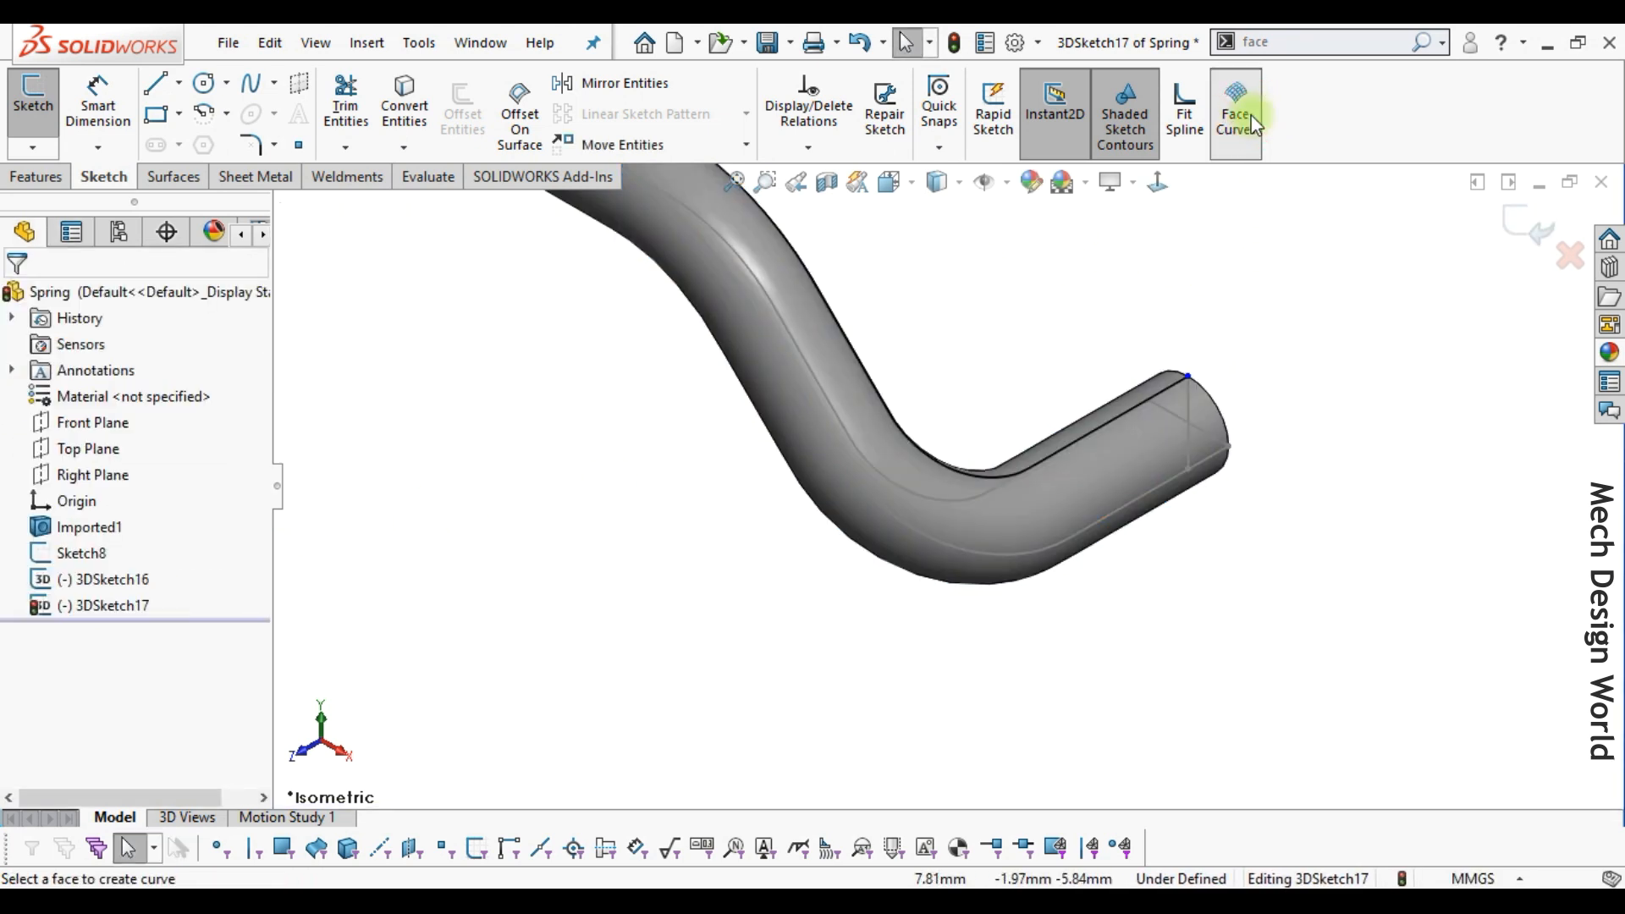
left_click(1130, 464)
middle_click_drag(1176, 480, 1161, 474)
left_click(1171, 466)
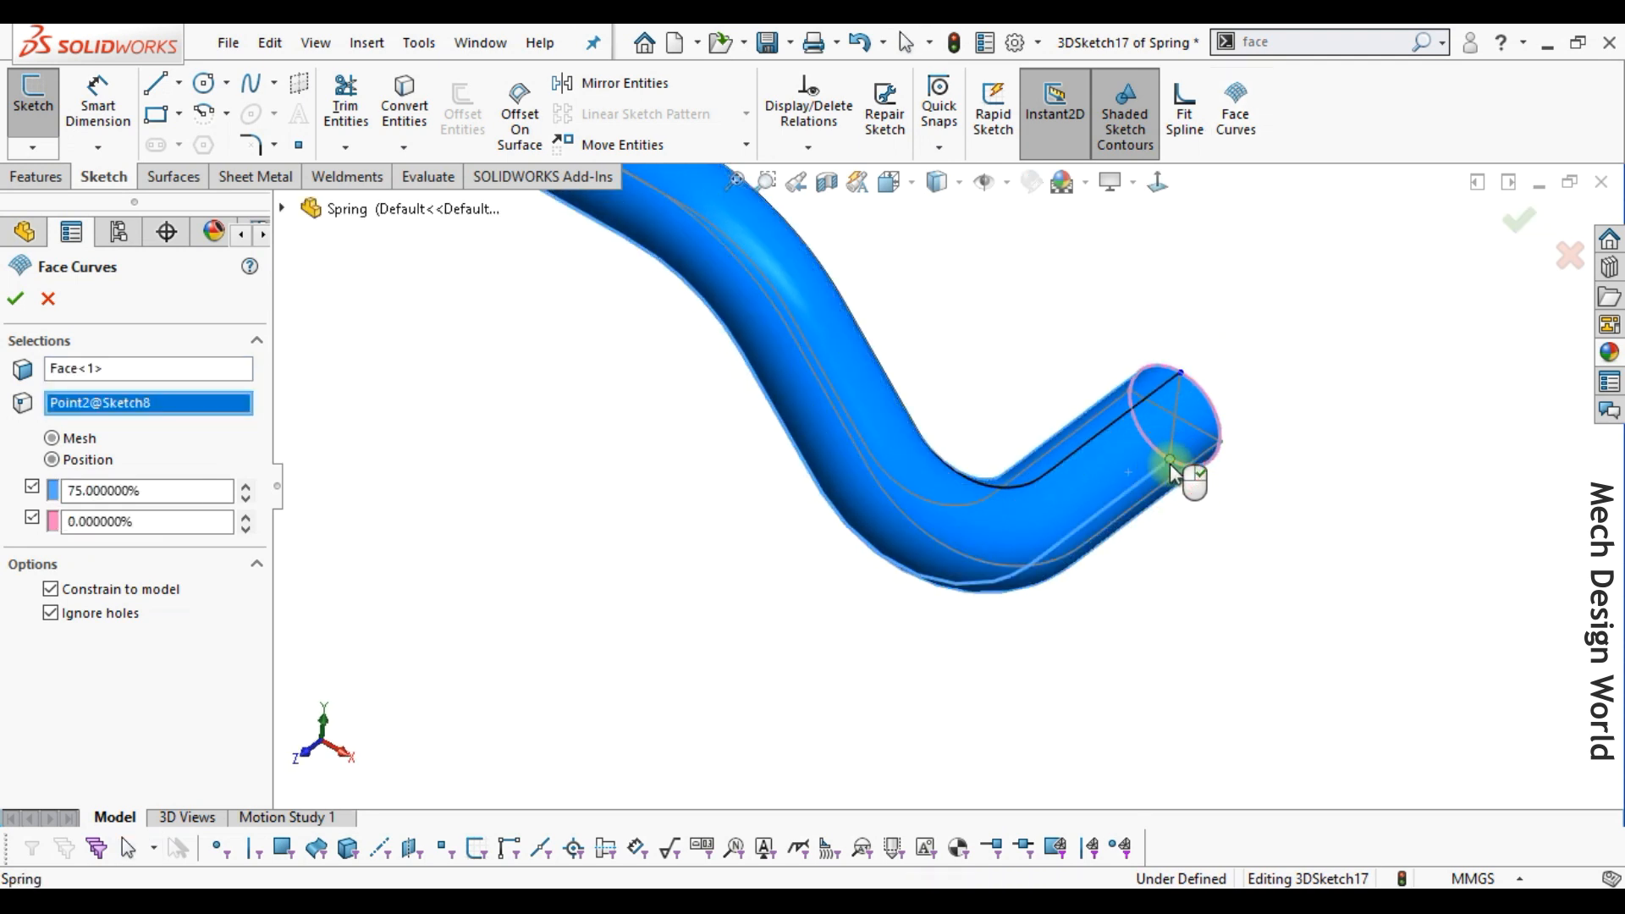
left_click(33, 520)
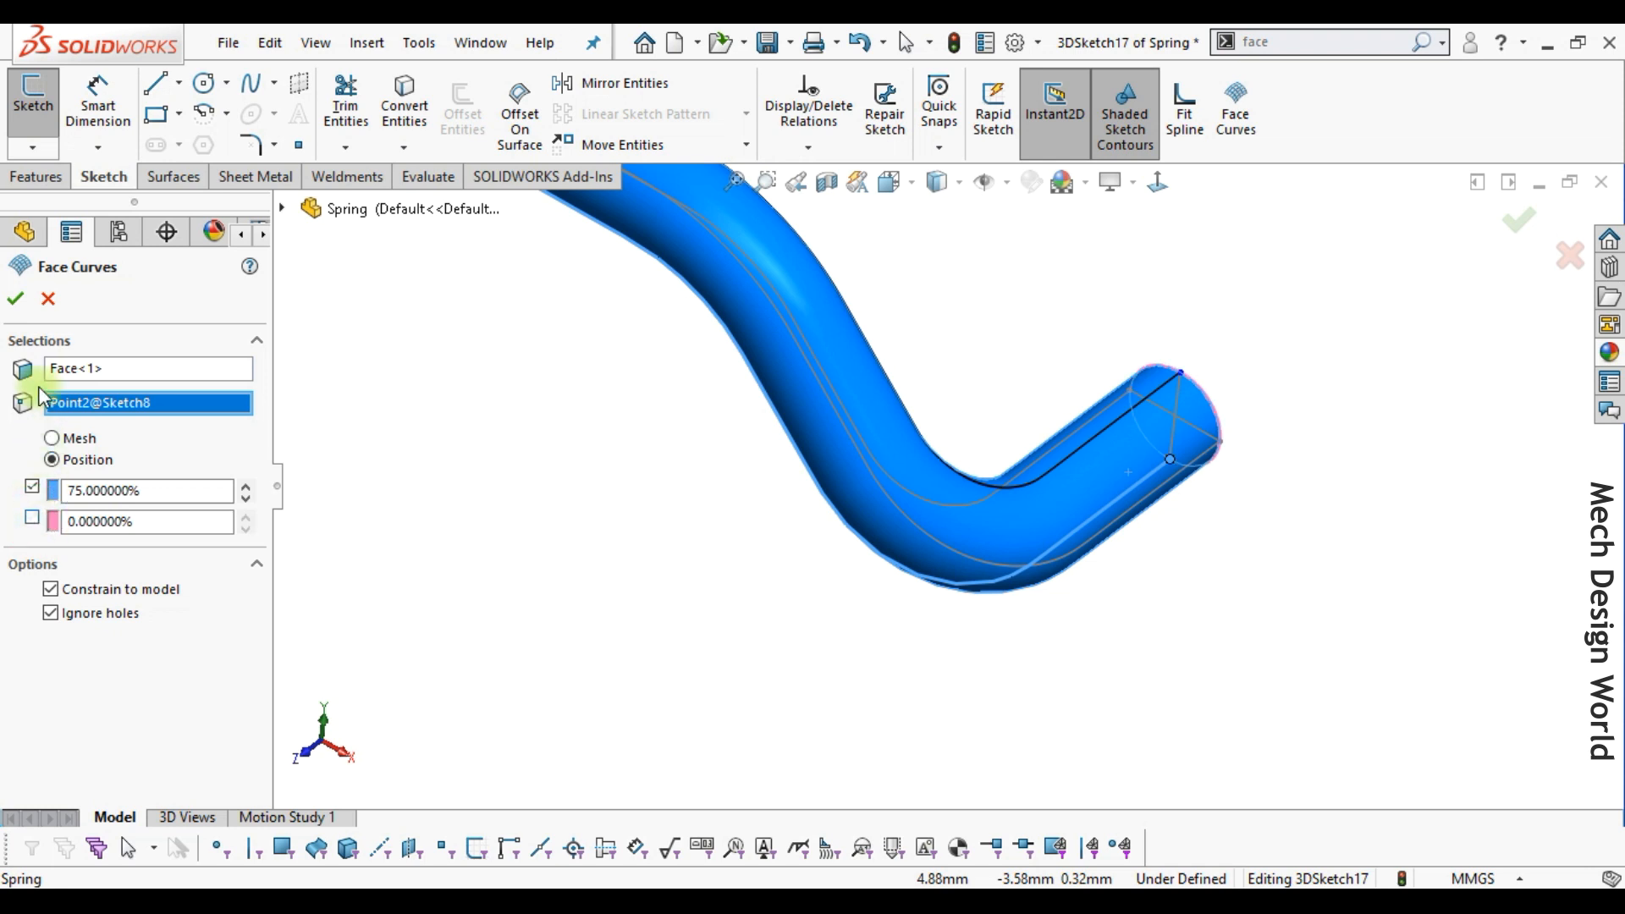
left_click(16, 299)
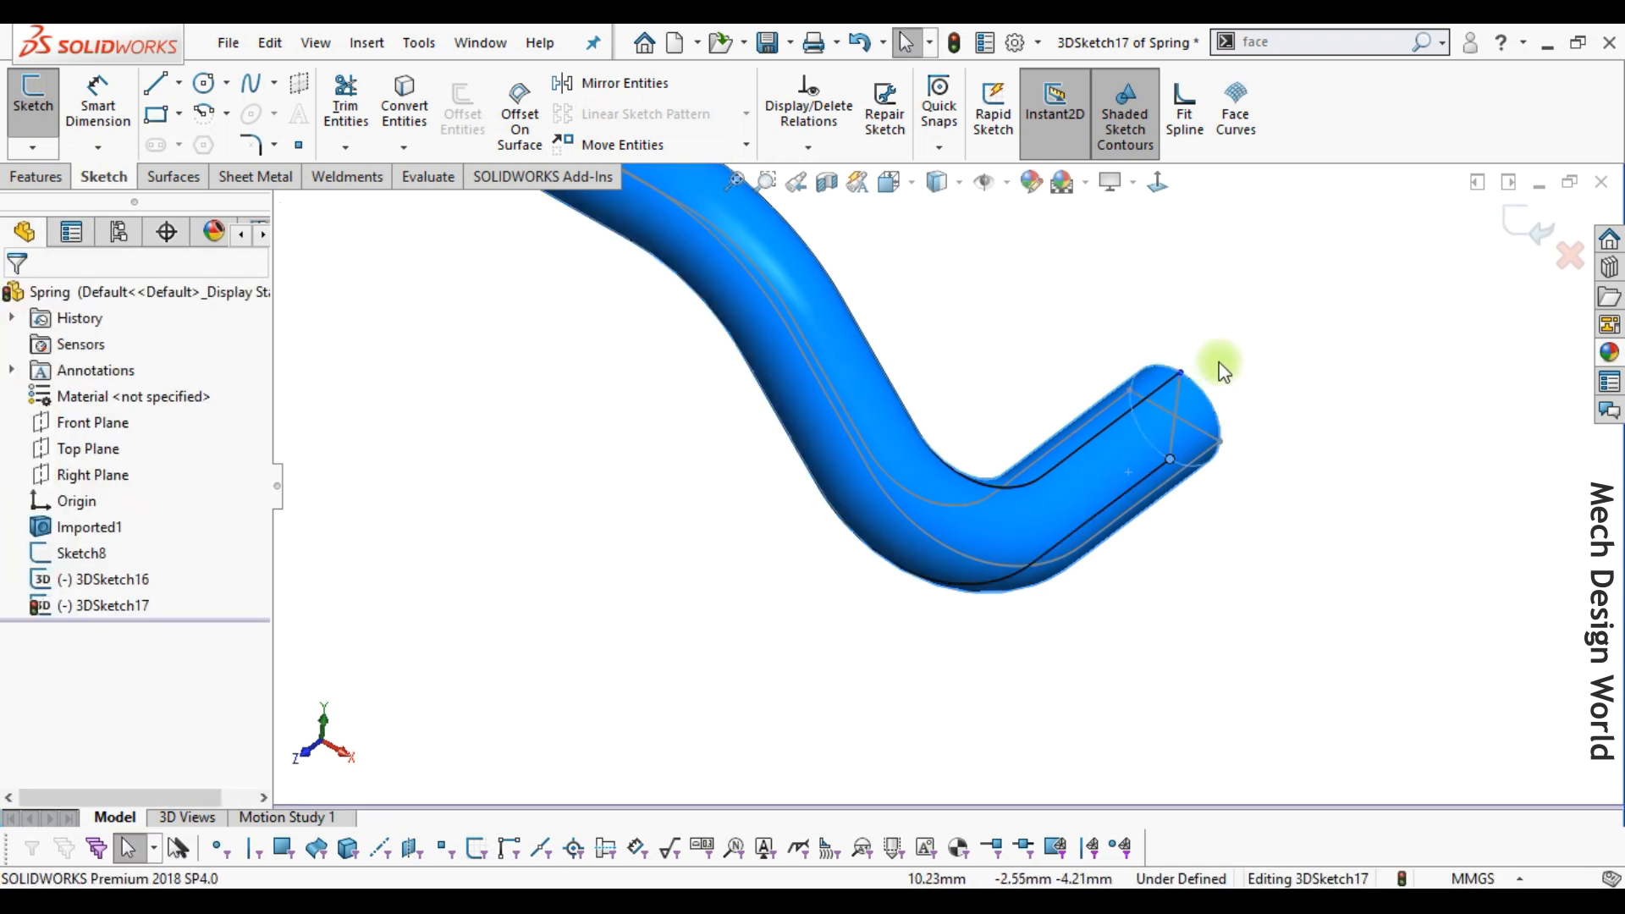
left_click(1527, 224)
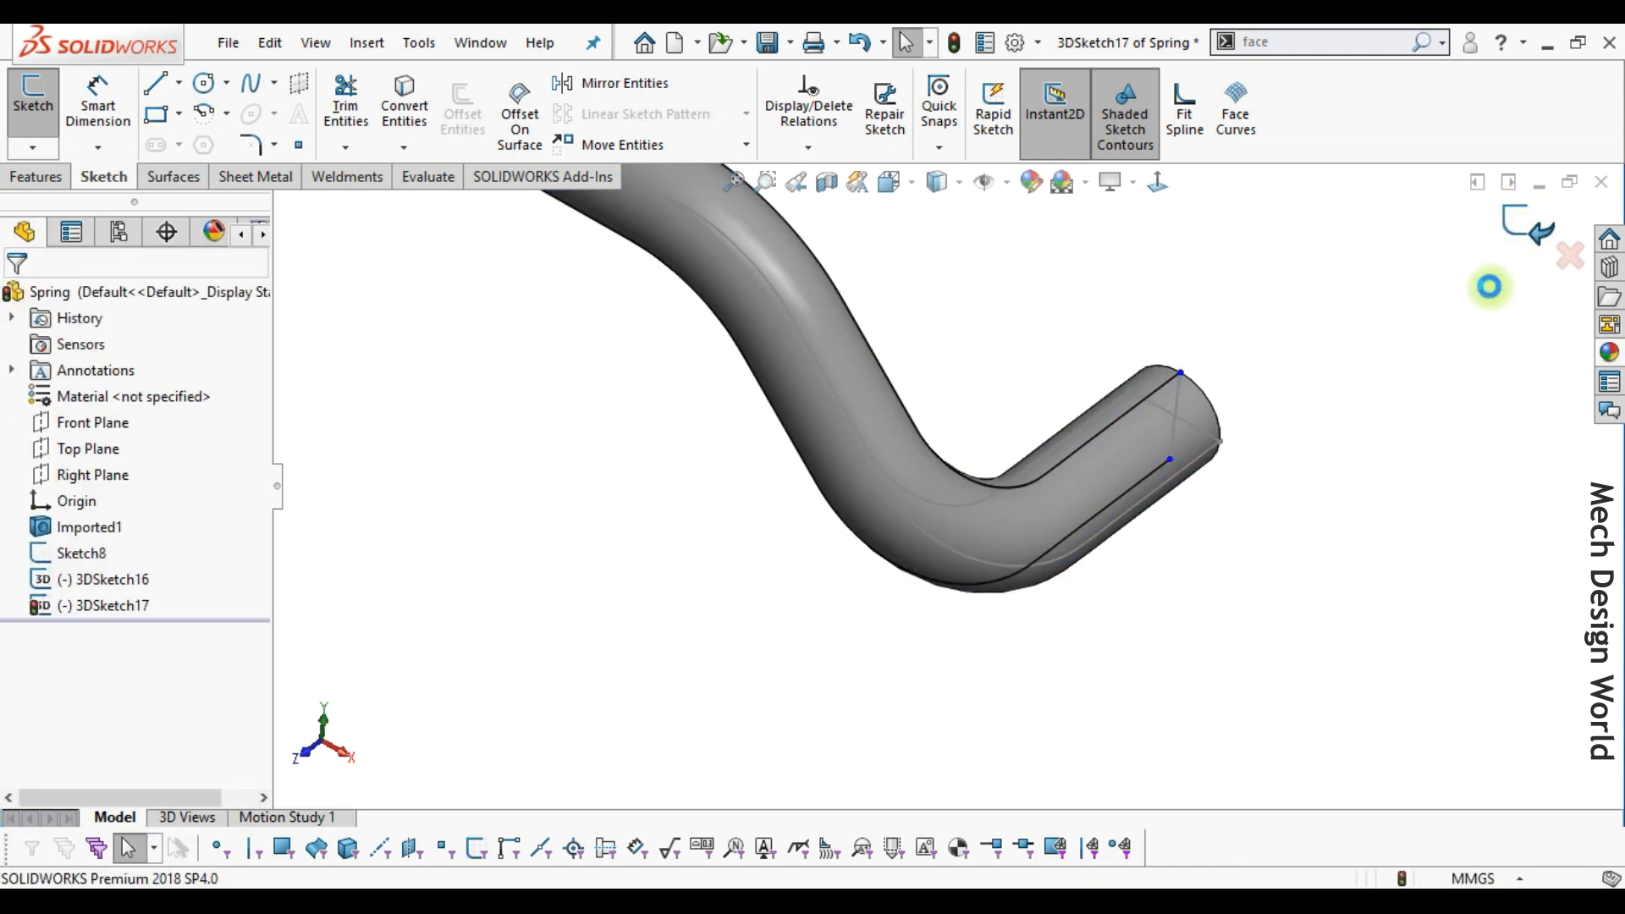
Hide the imported spring body so only the sketched curves remain displayed.
key("ctrl+7")
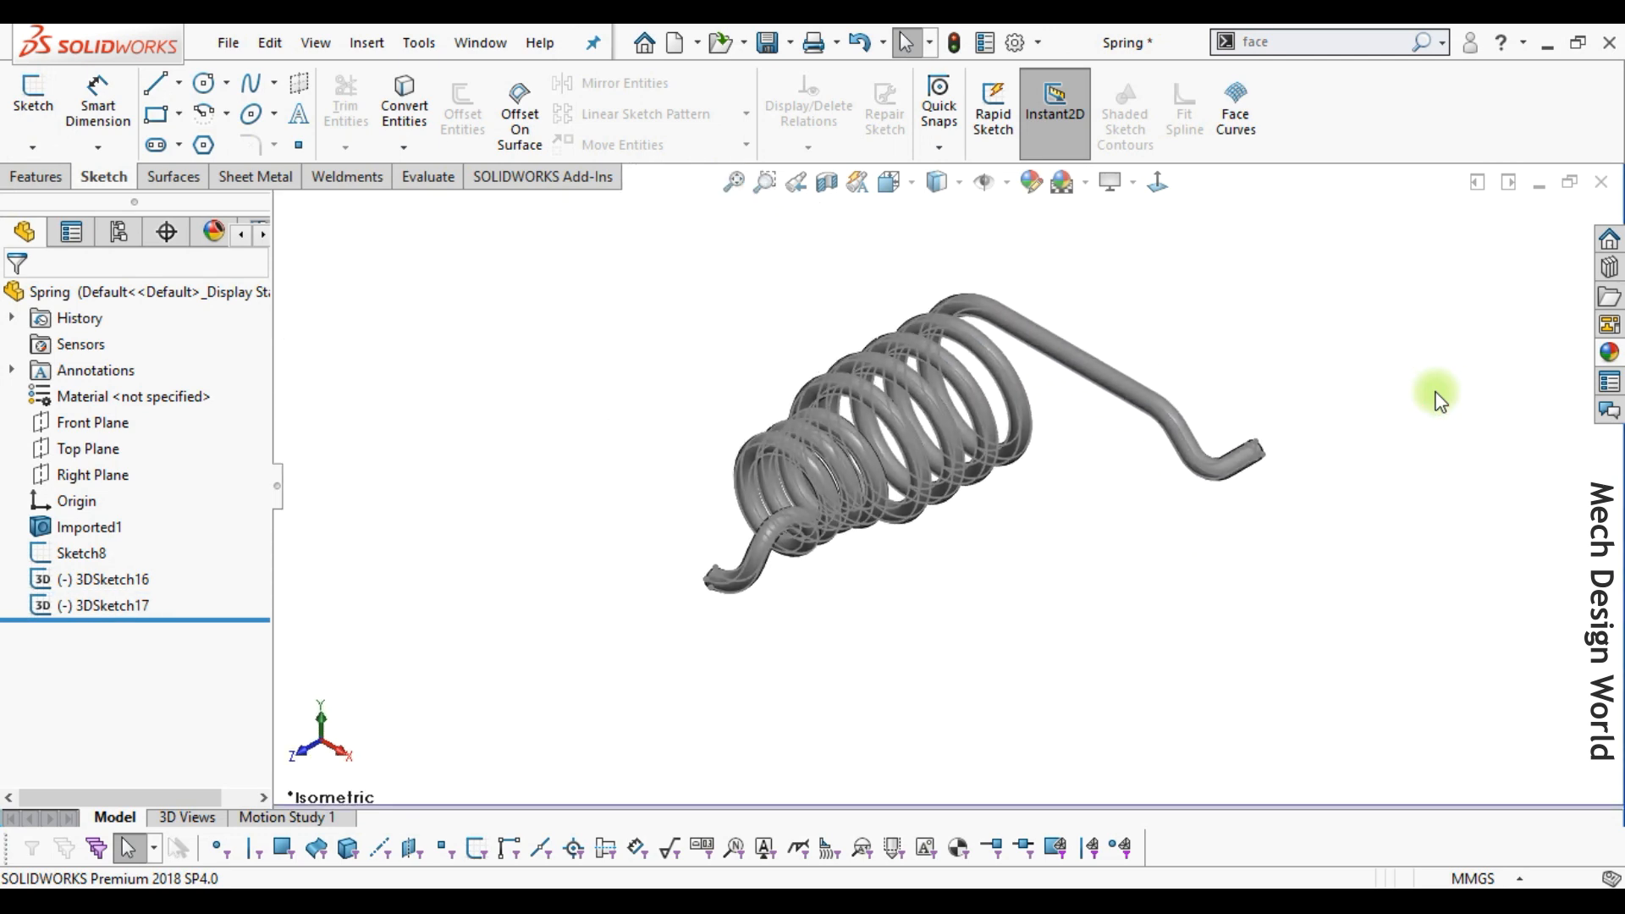
left_click(118, 606)
left_click(101, 527)
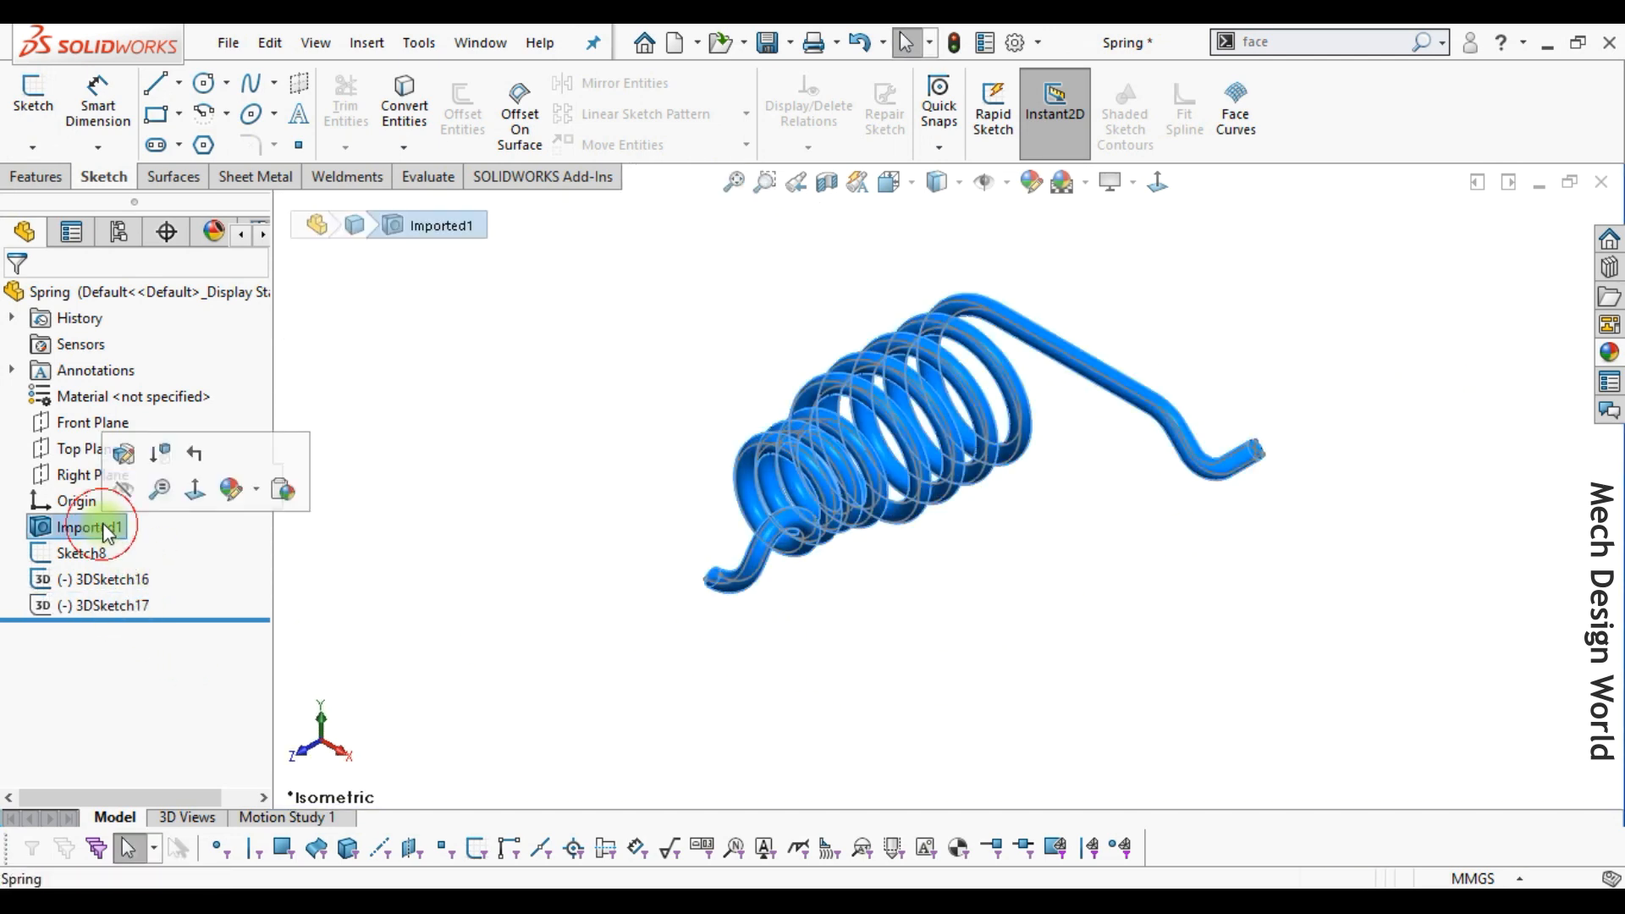
left_click(131, 499)
scroll(842, 568, "down", 3)
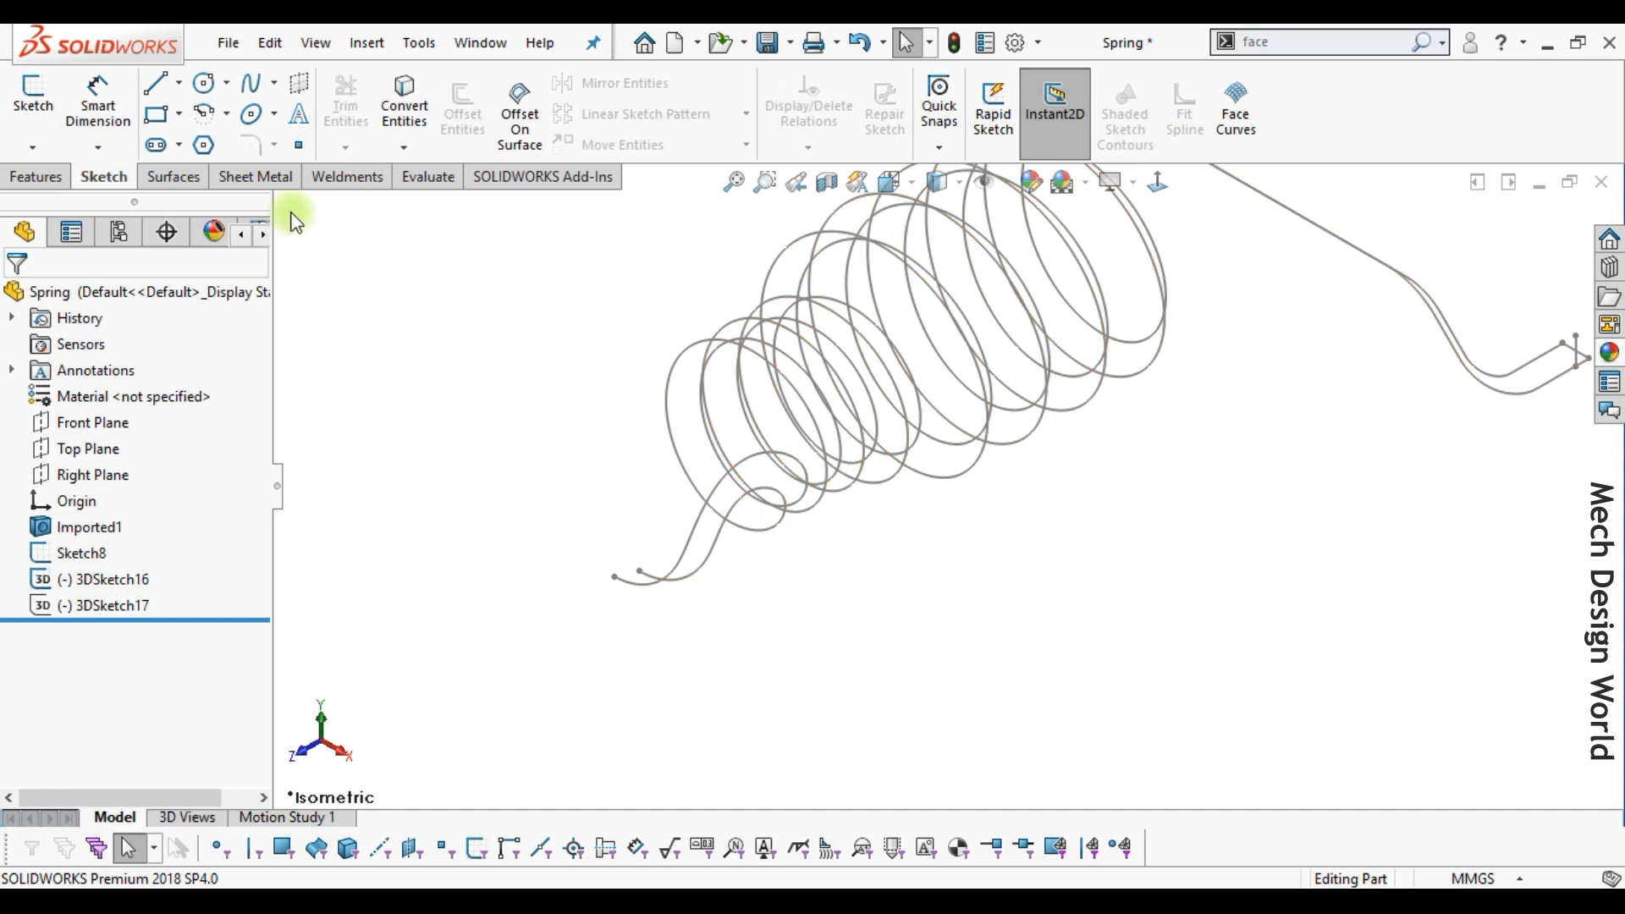
Create a lofted surface between the two lengthwise curves of the first 3D sketch.
left_click(175, 178)
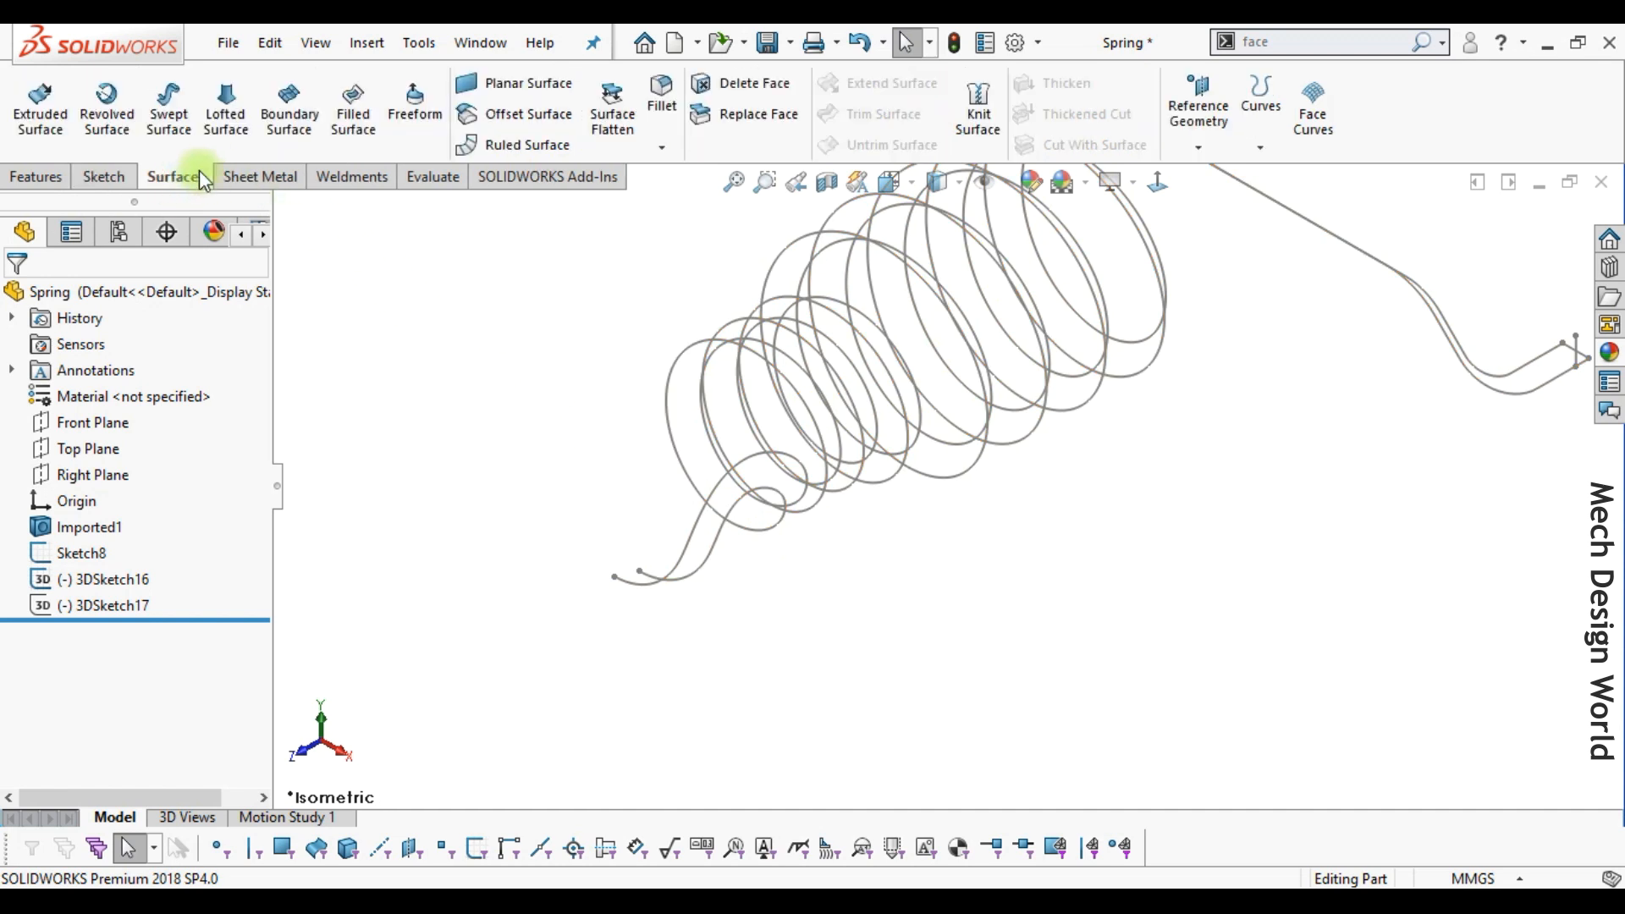
left_click(245, 140)
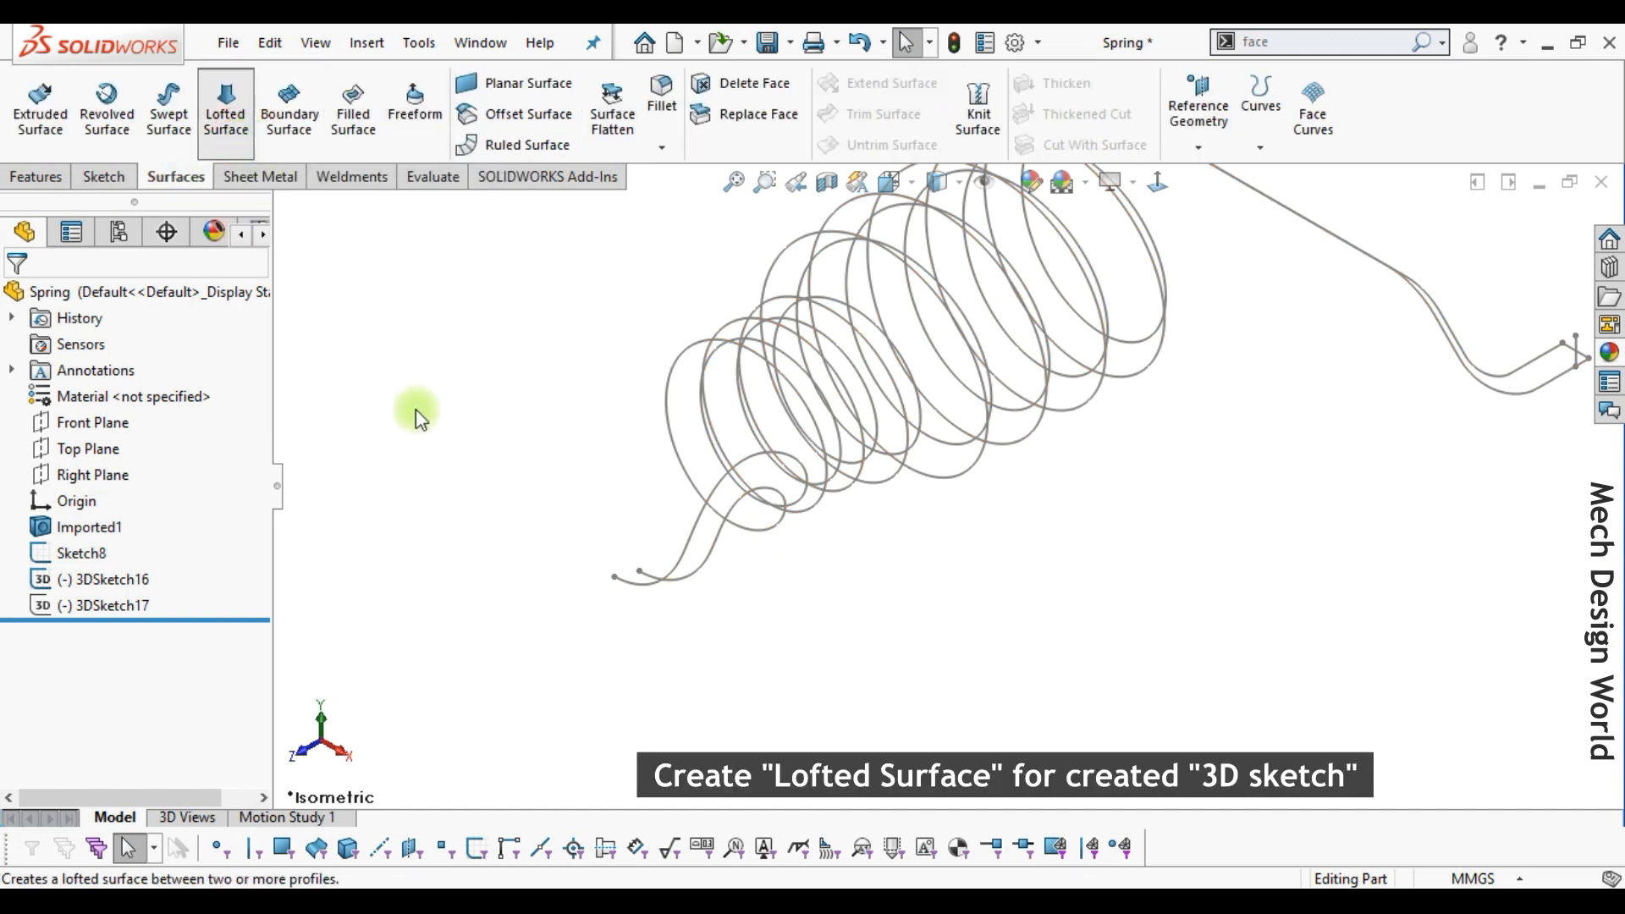
left_click(697, 577)
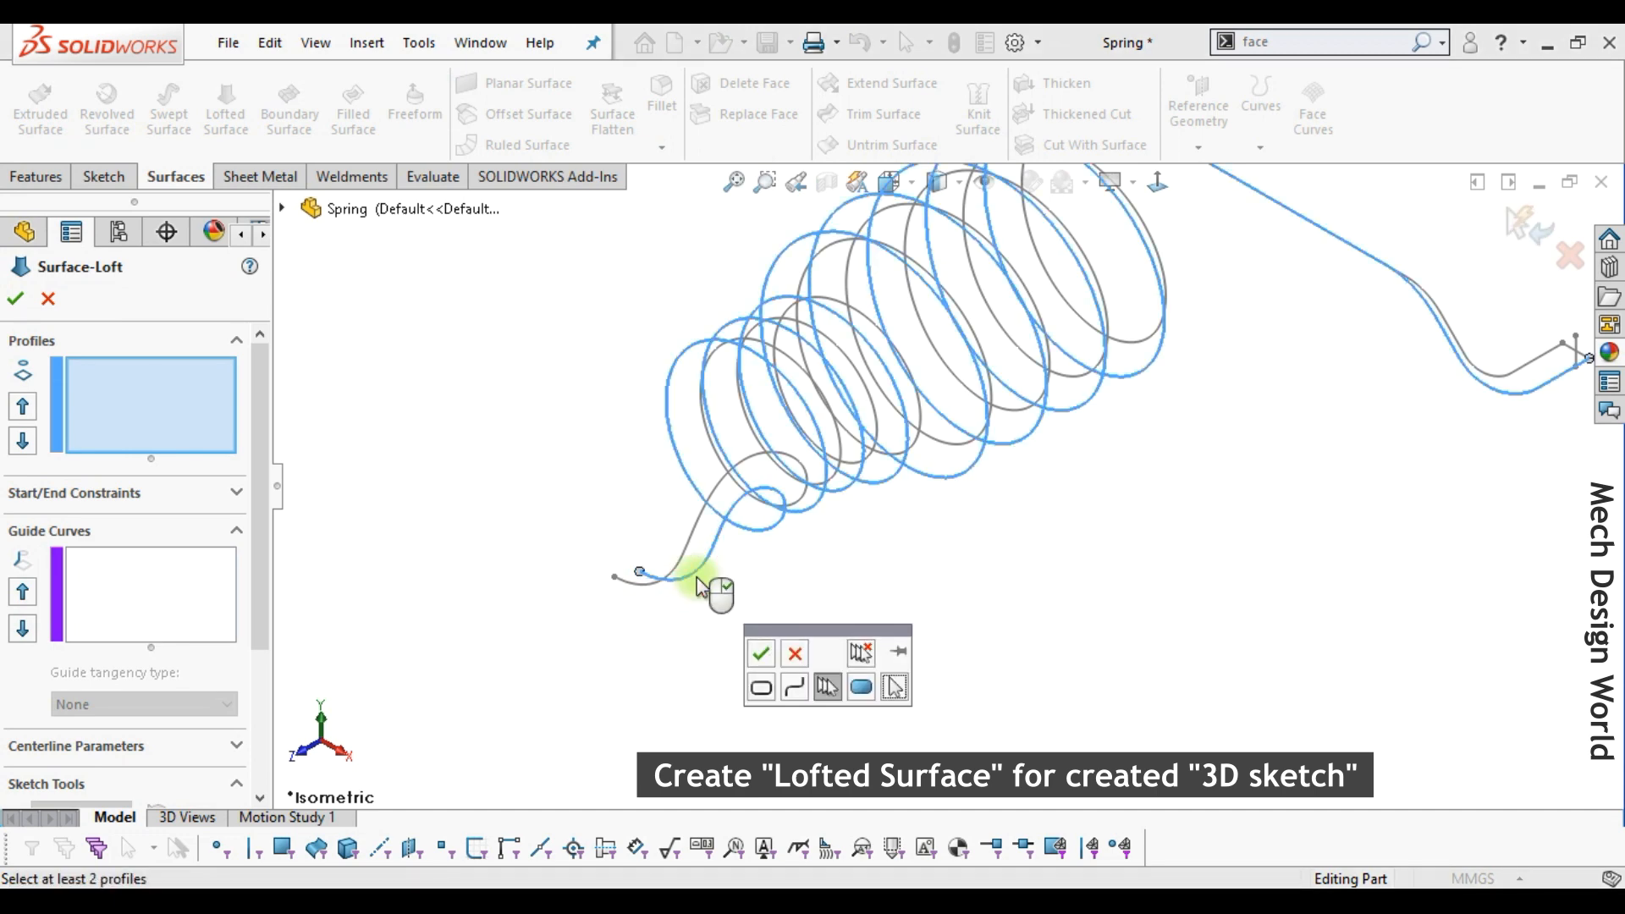
left_click(760, 652)
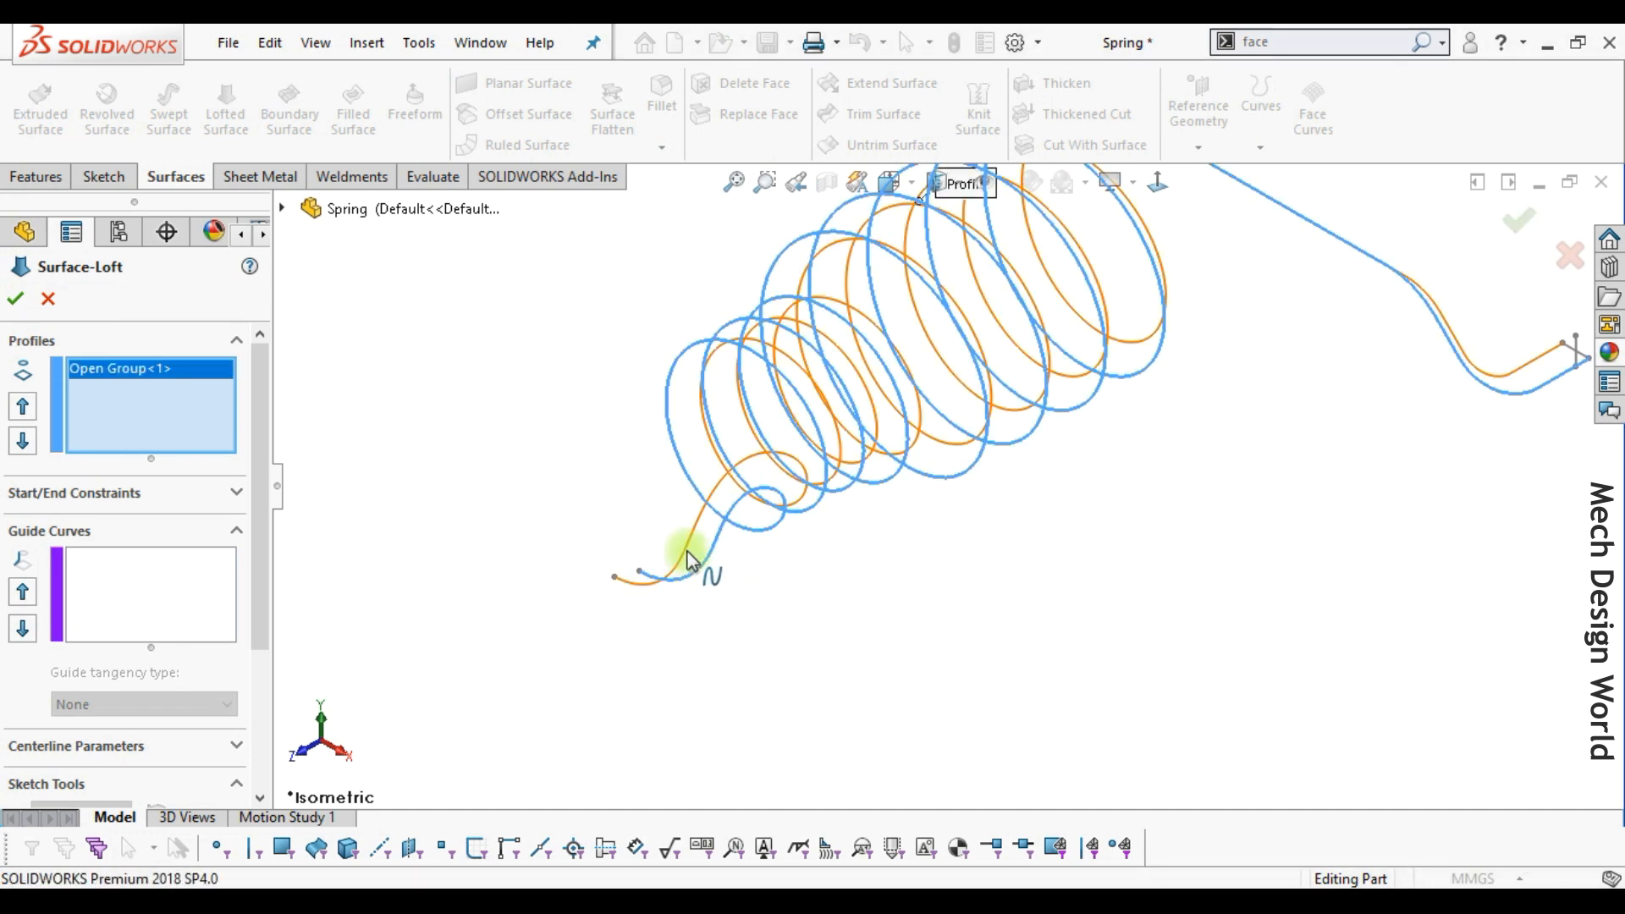
left_click(687, 556)
left_click(750, 628)
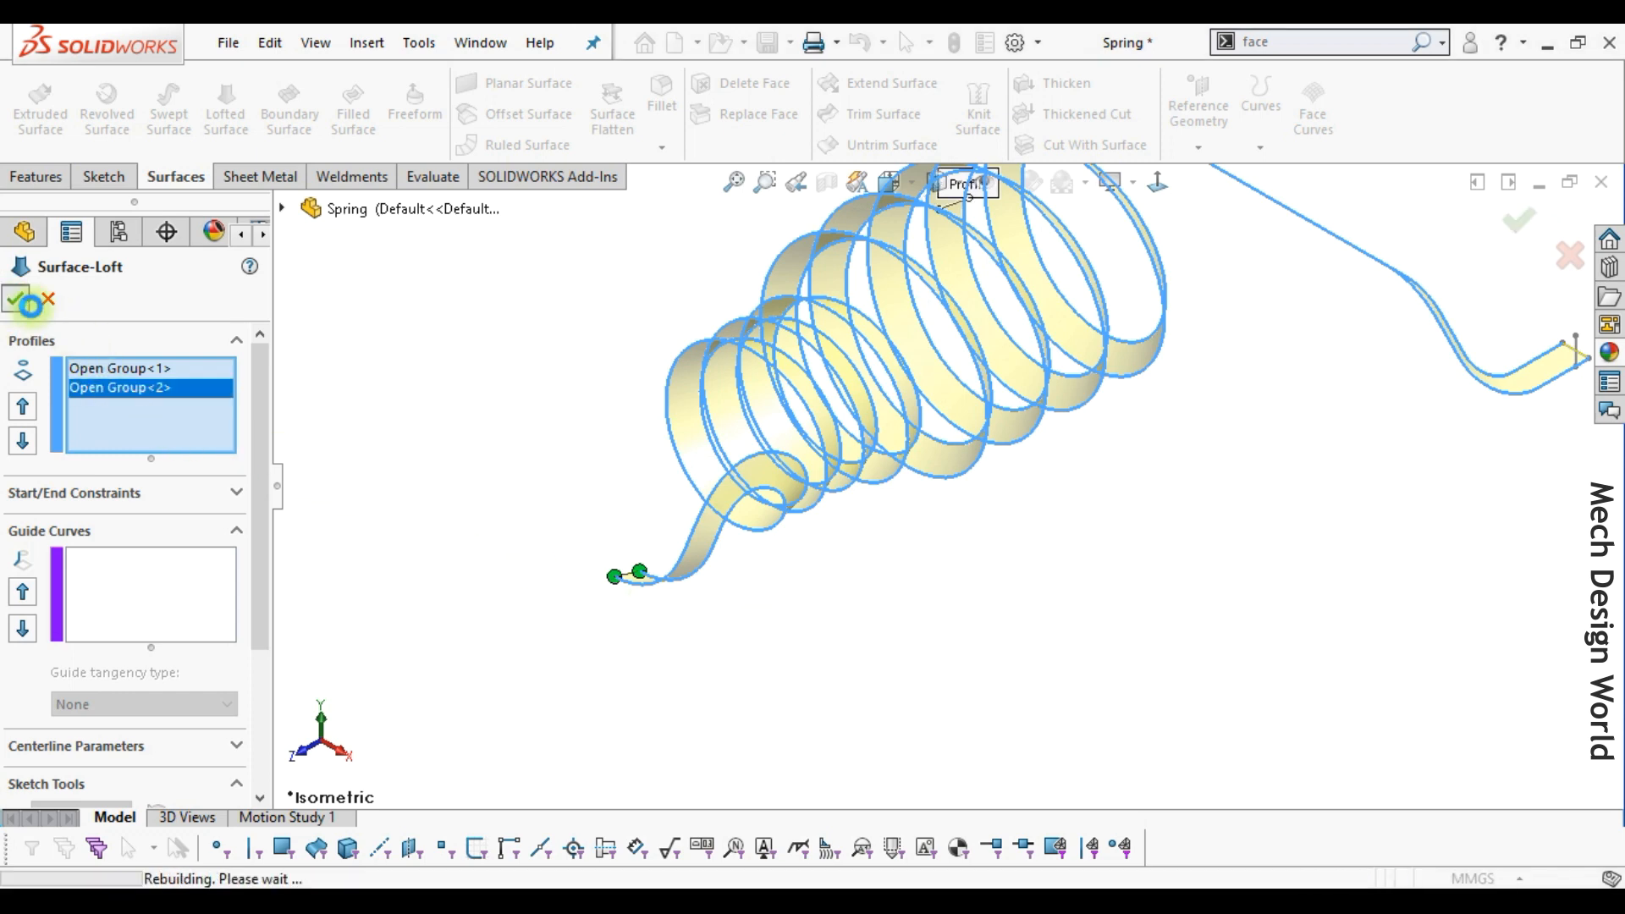
key("Return")
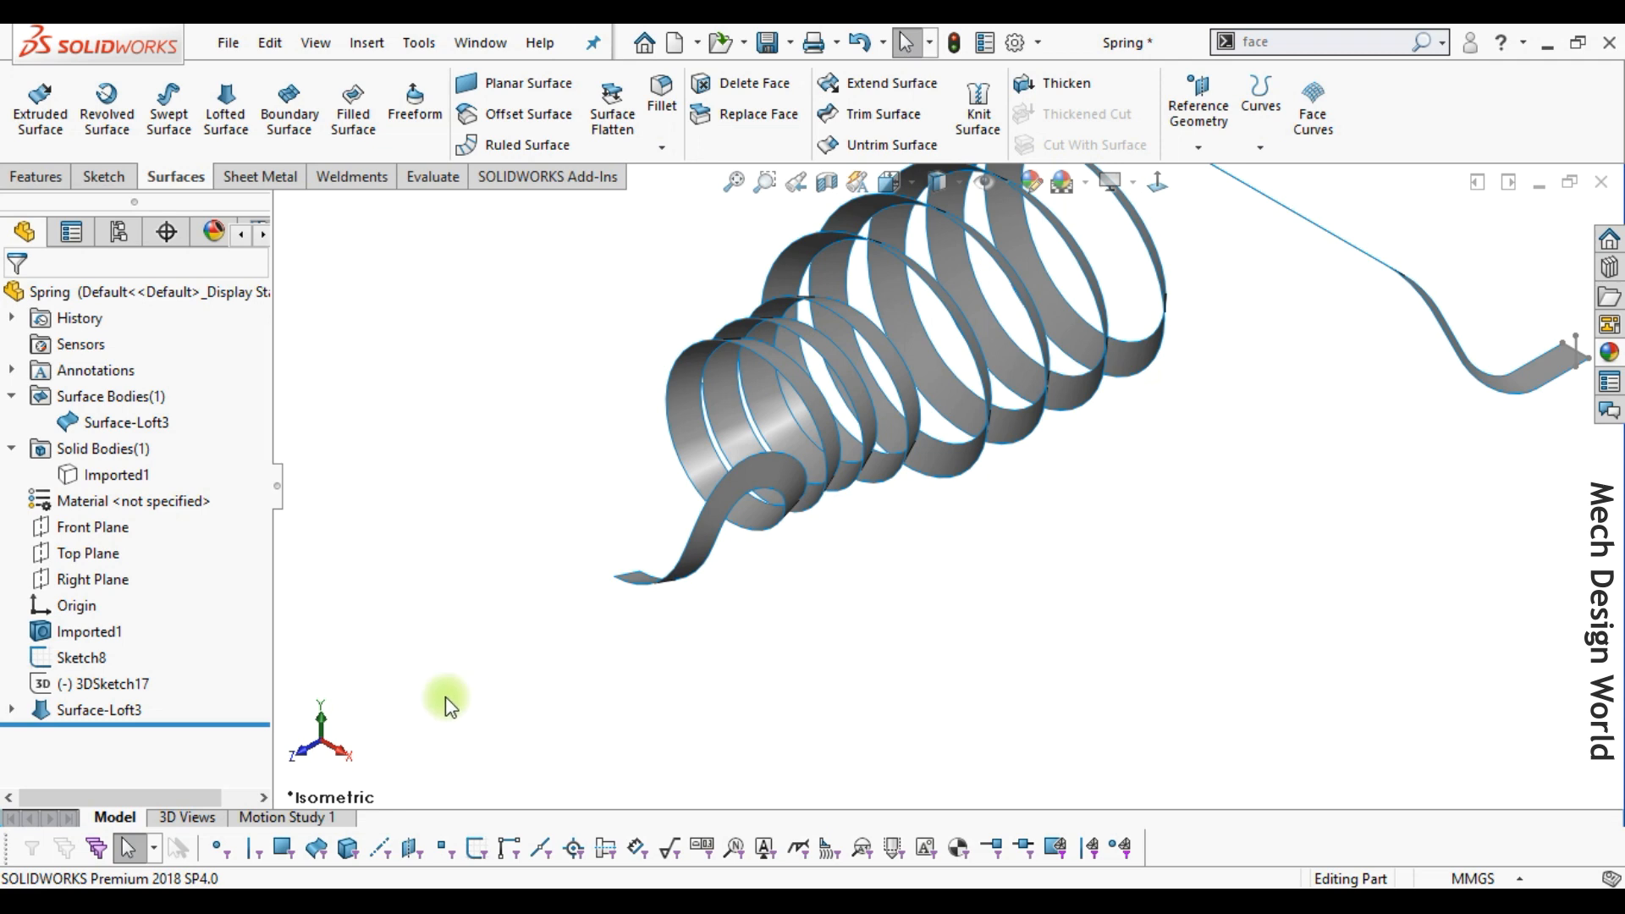
Show the second 3D sketch and create a lofted surface between its two lengthwise curves.
left_click(119, 685)
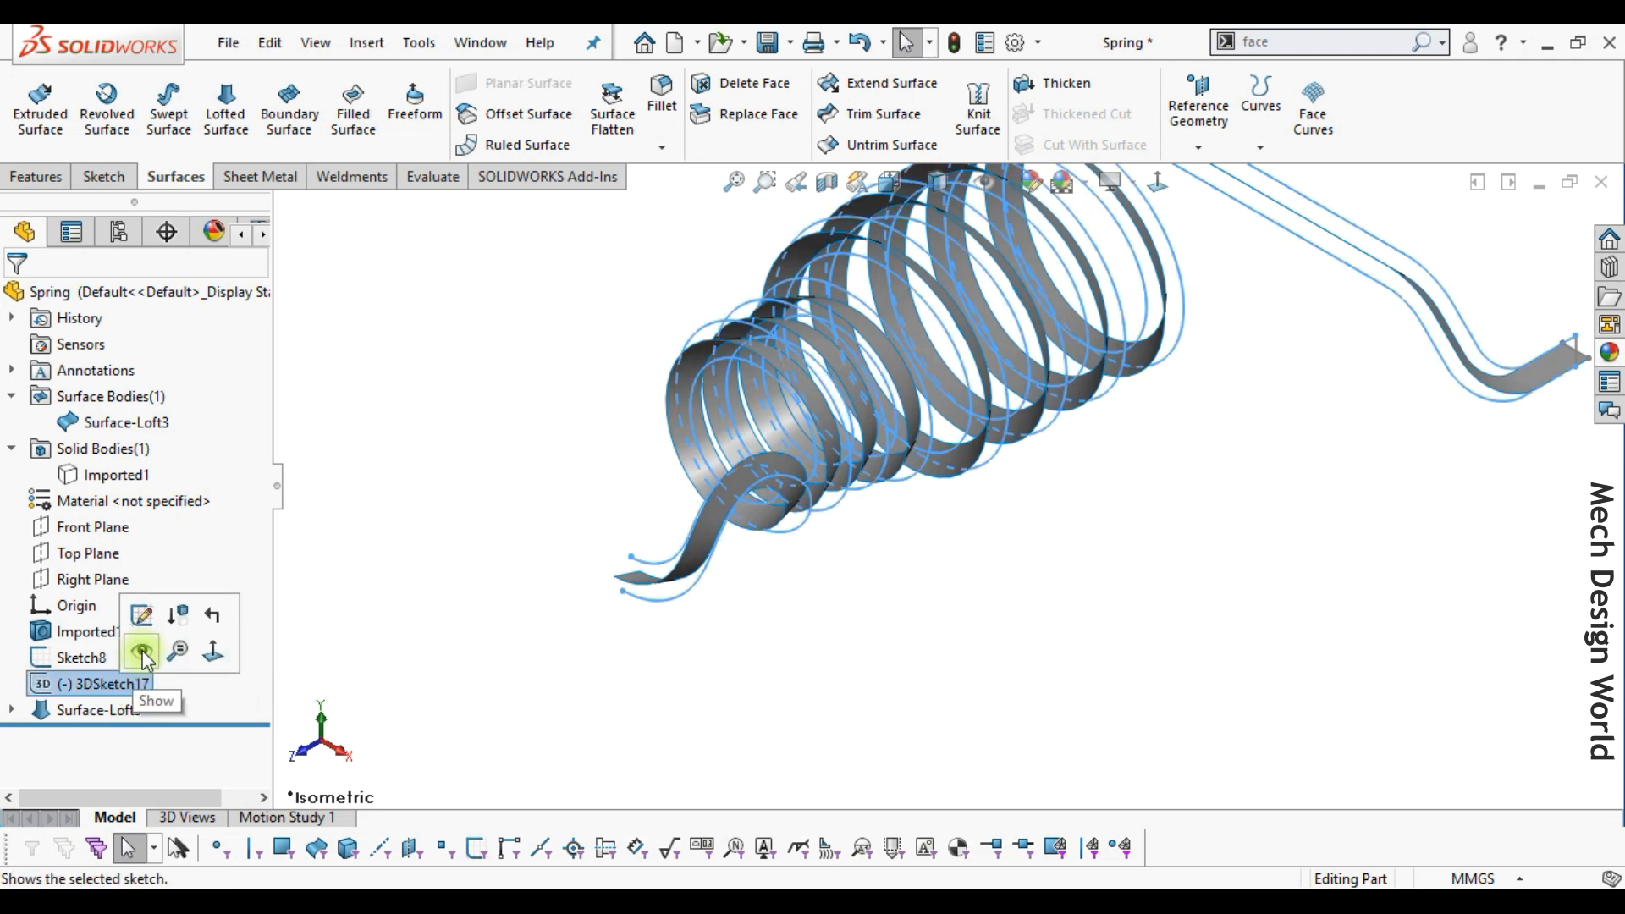
left_click(135, 654)
scroll(677, 637, "down", 2)
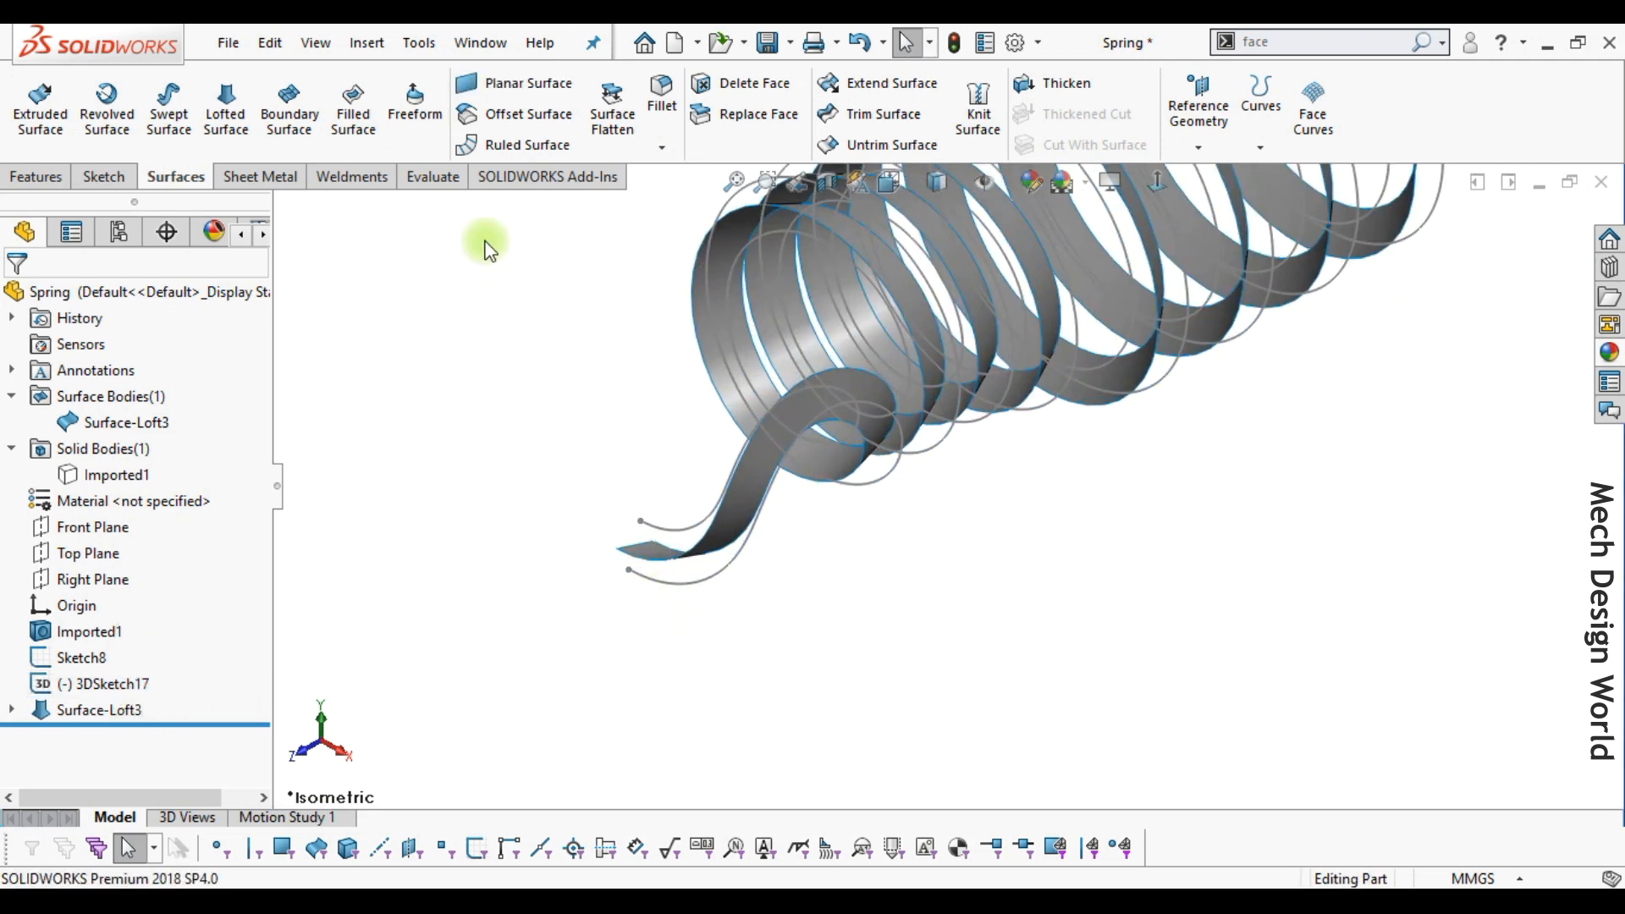
left_click(225, 109)
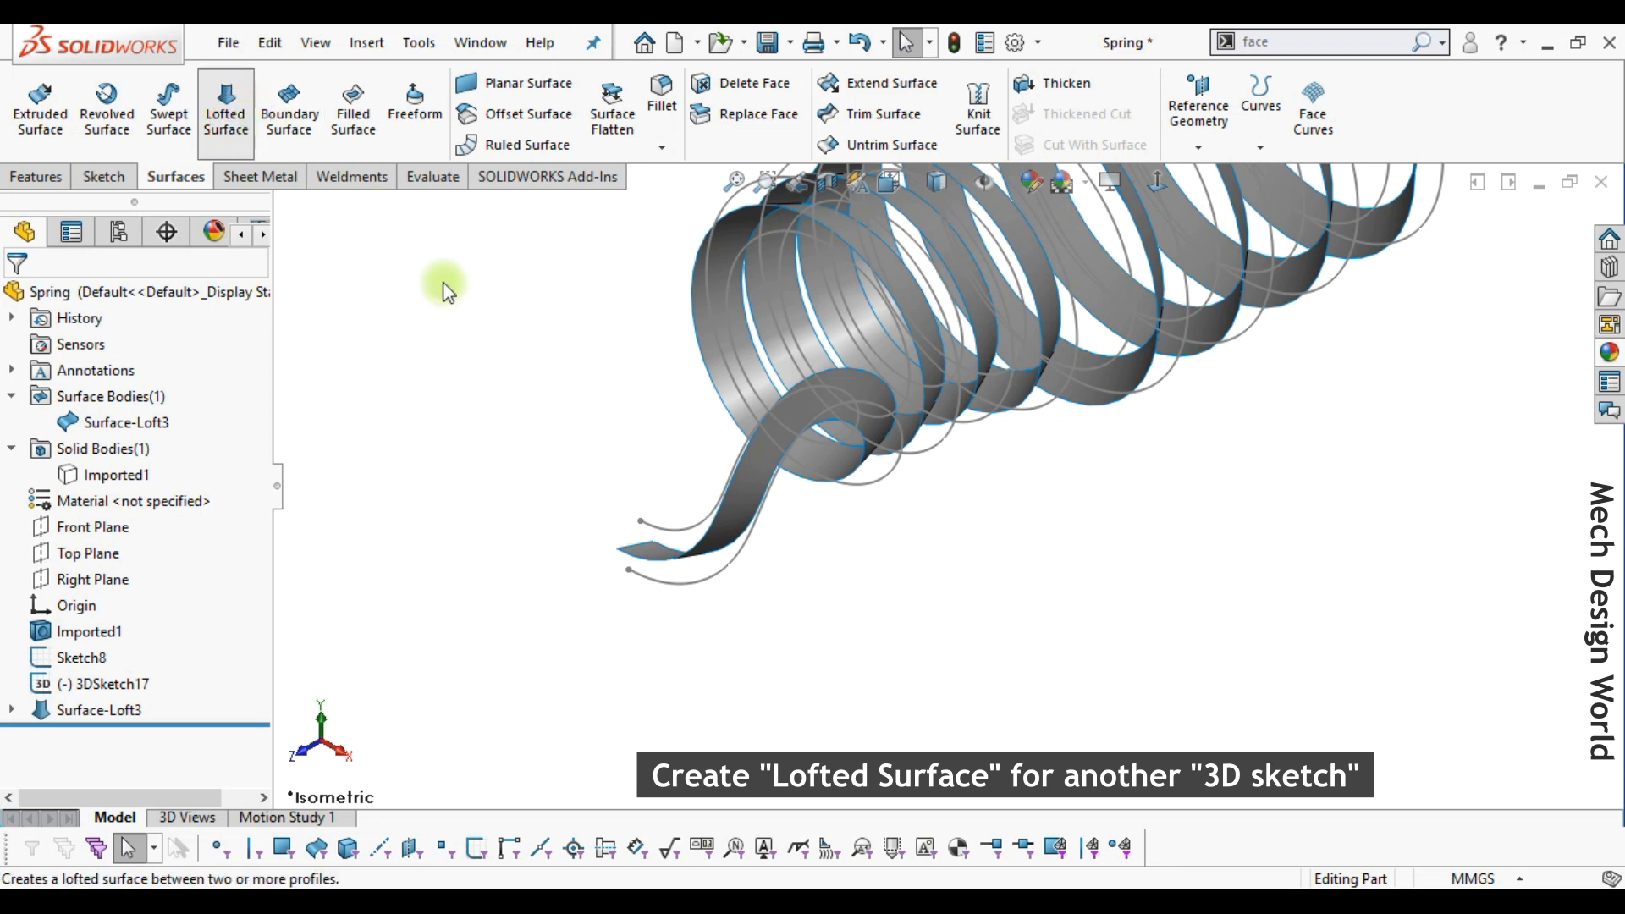
left_click(699, 582)
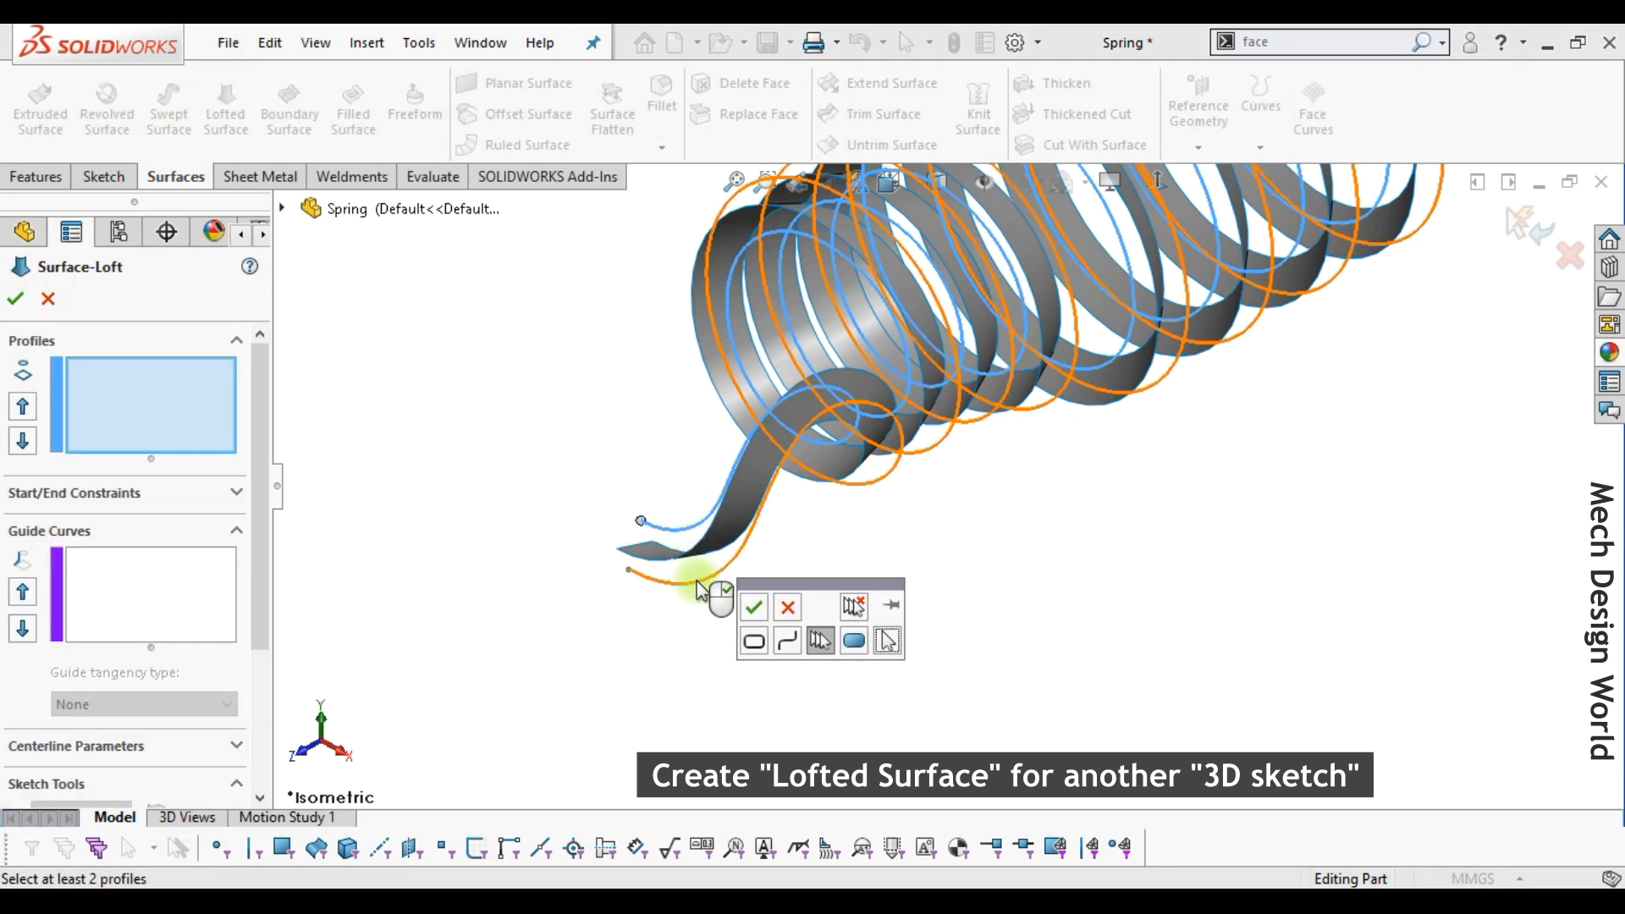
left_click(753, 607)
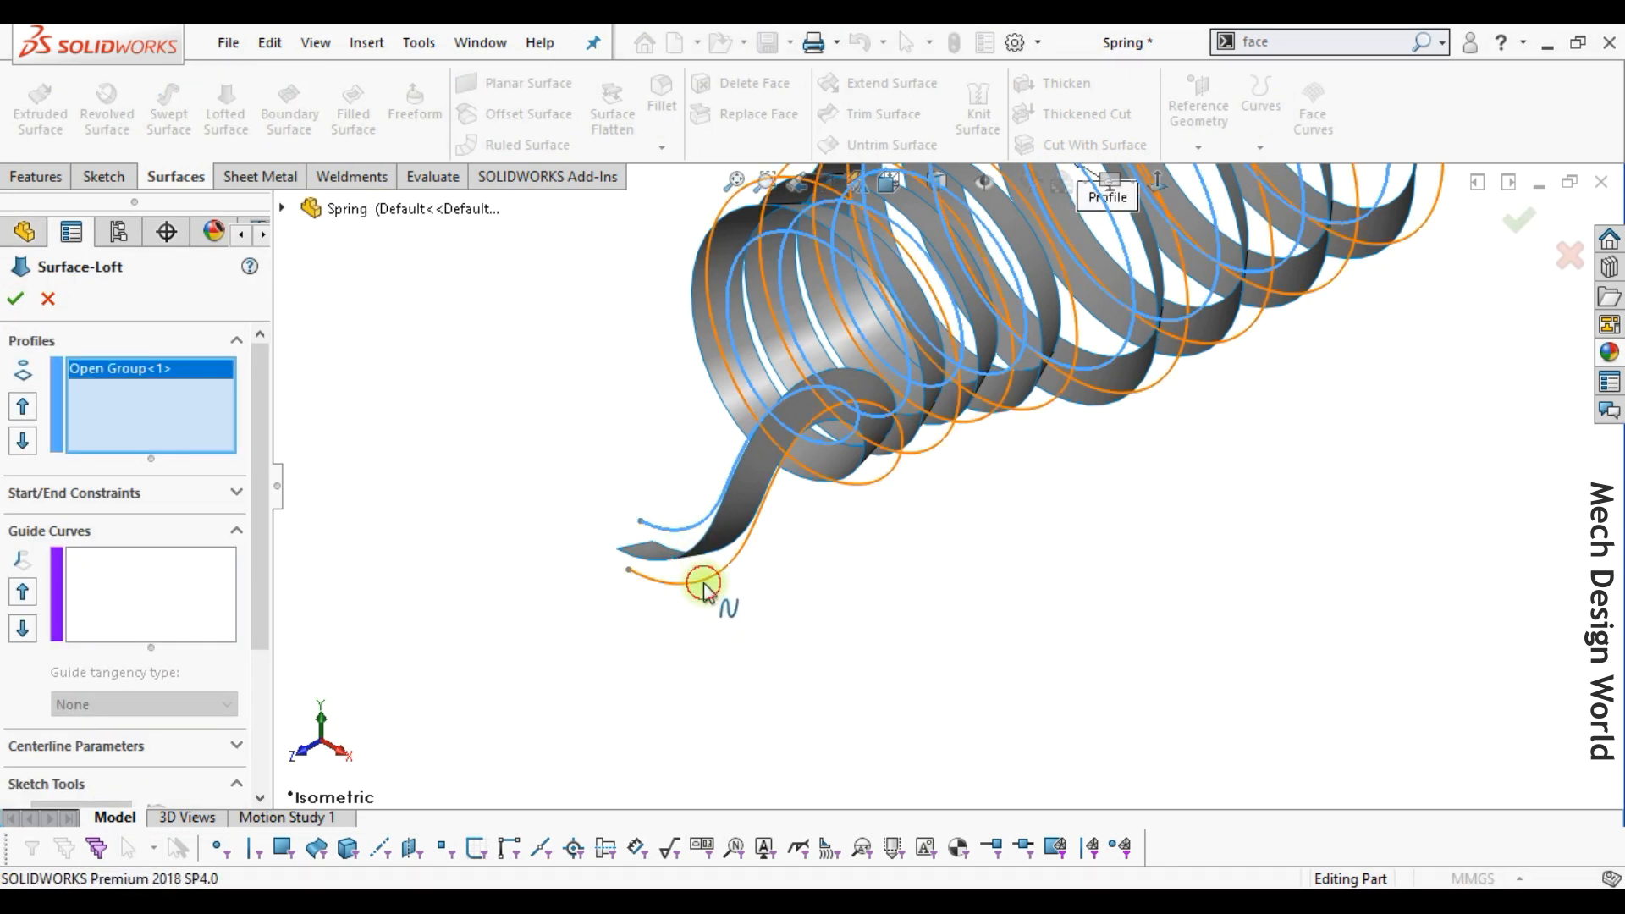
left_click(743, 611)
left_click(768, 659)
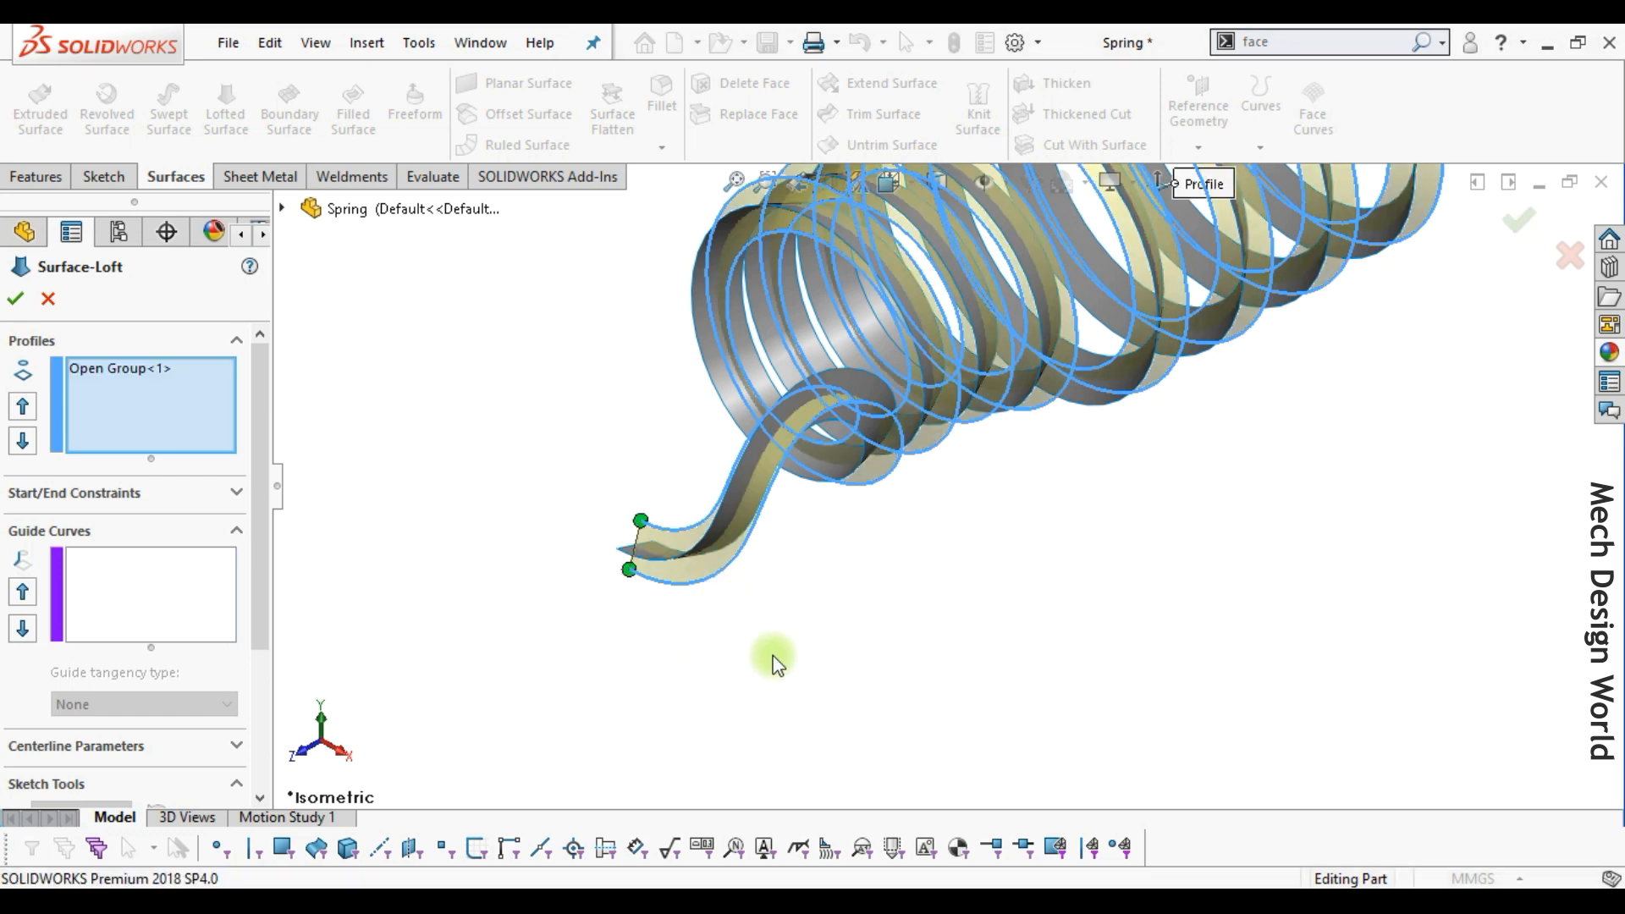
left_click(19, 303)
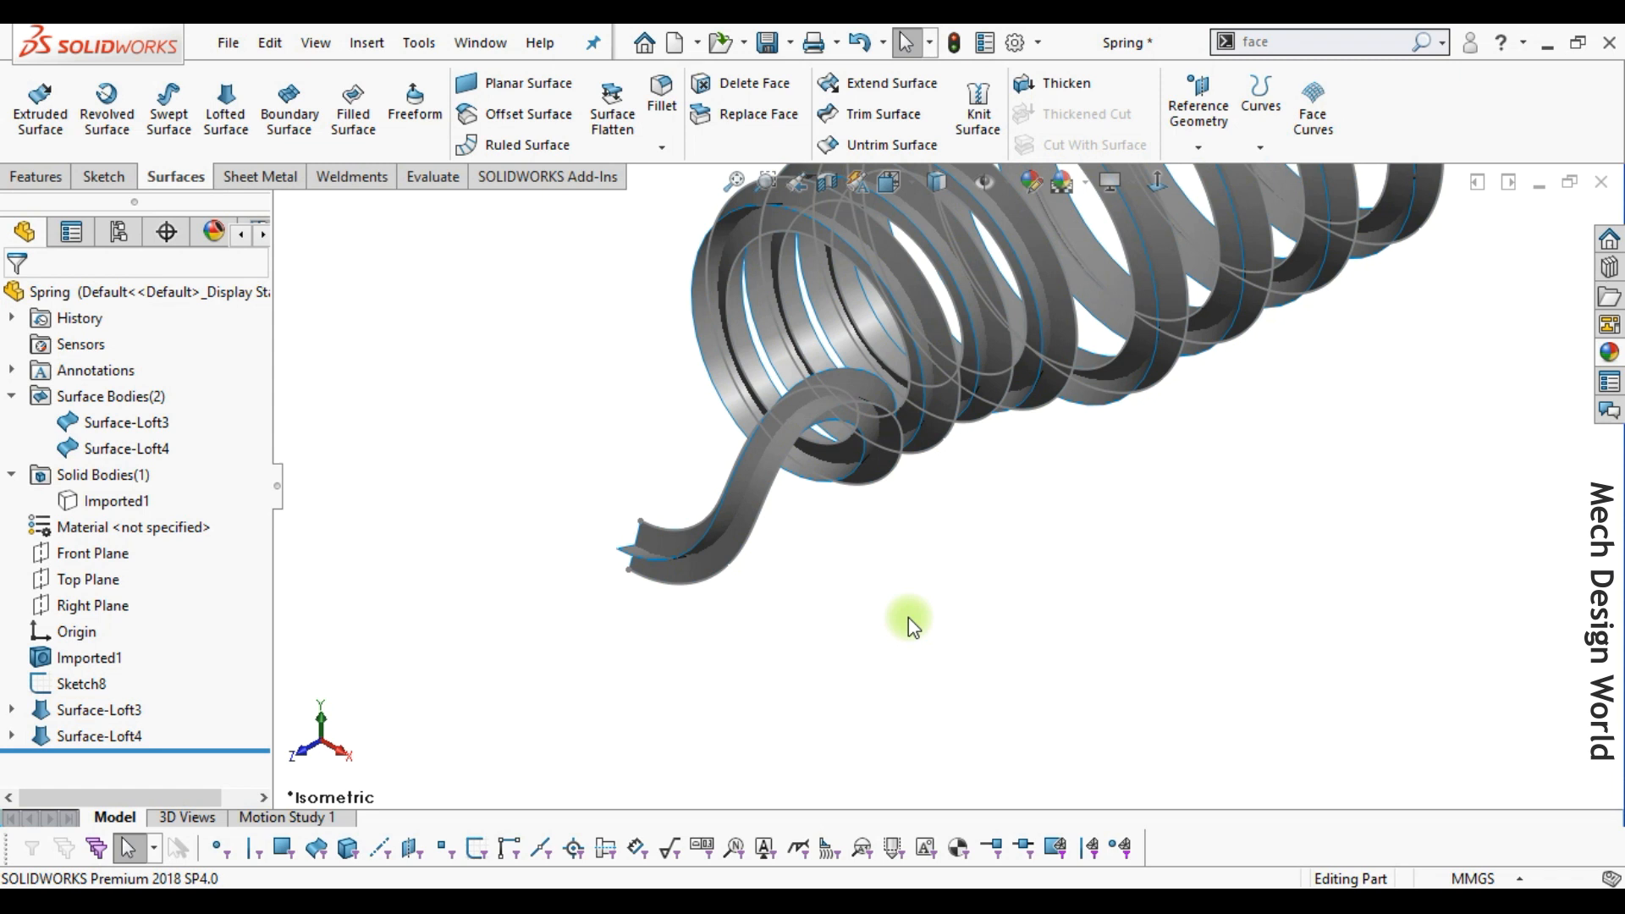
In a new 3D sketch, create the intersection curve of the two lofted surfaces and close the command.
key("f")
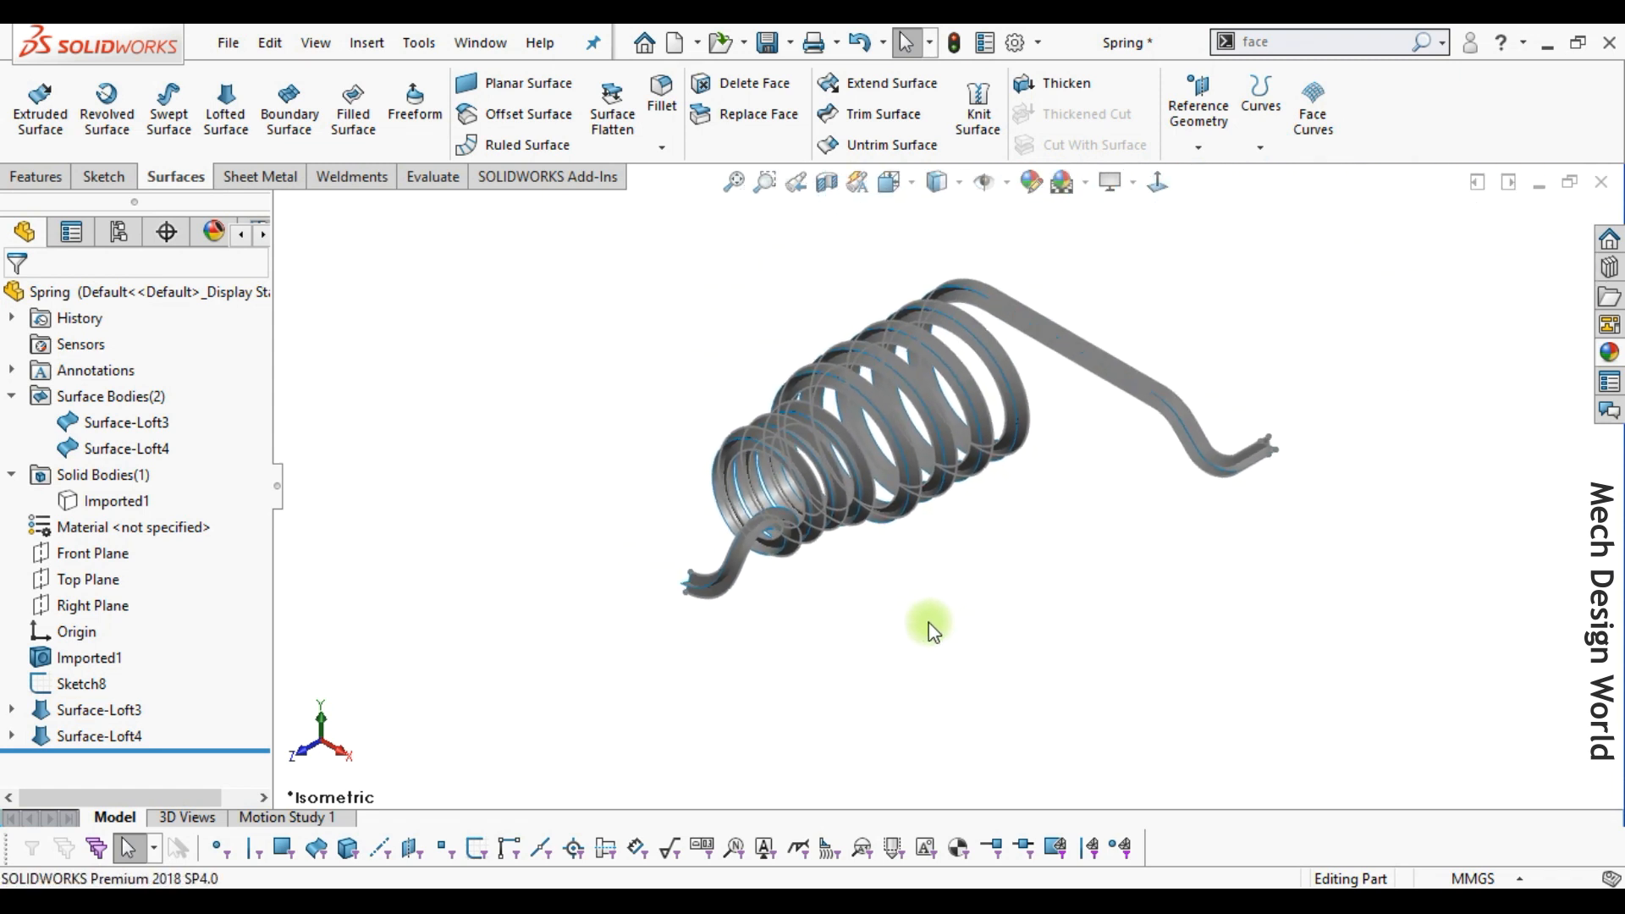
left_click(108, 179)
left_click(39, 154)
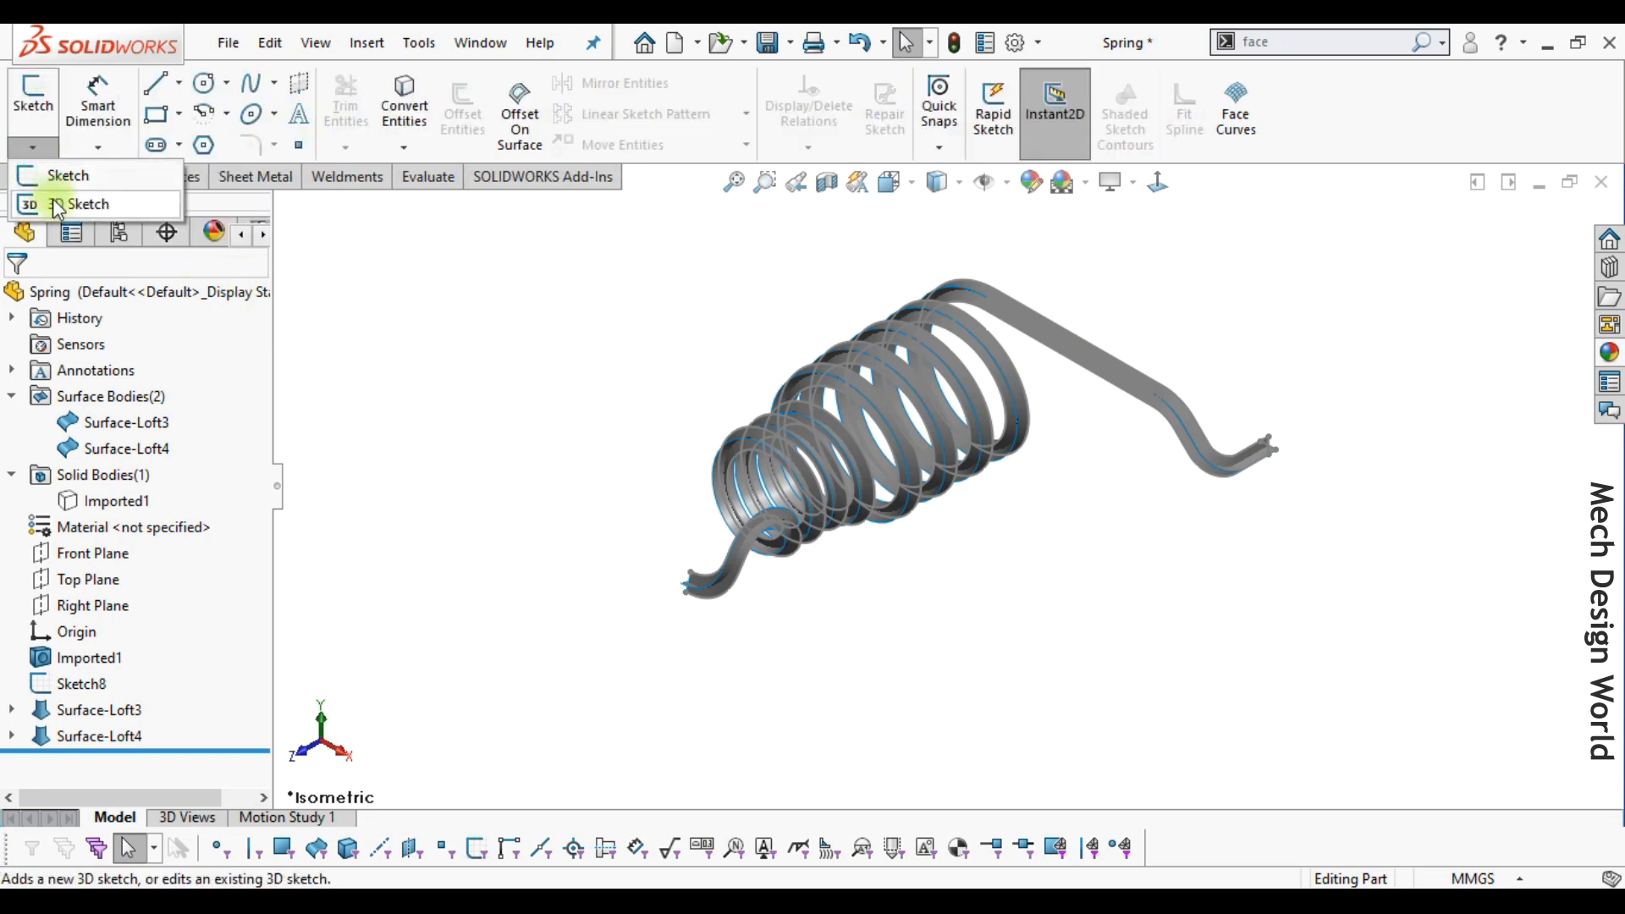
left_click(56, 205)
scroll(677, 608, "down", 5)
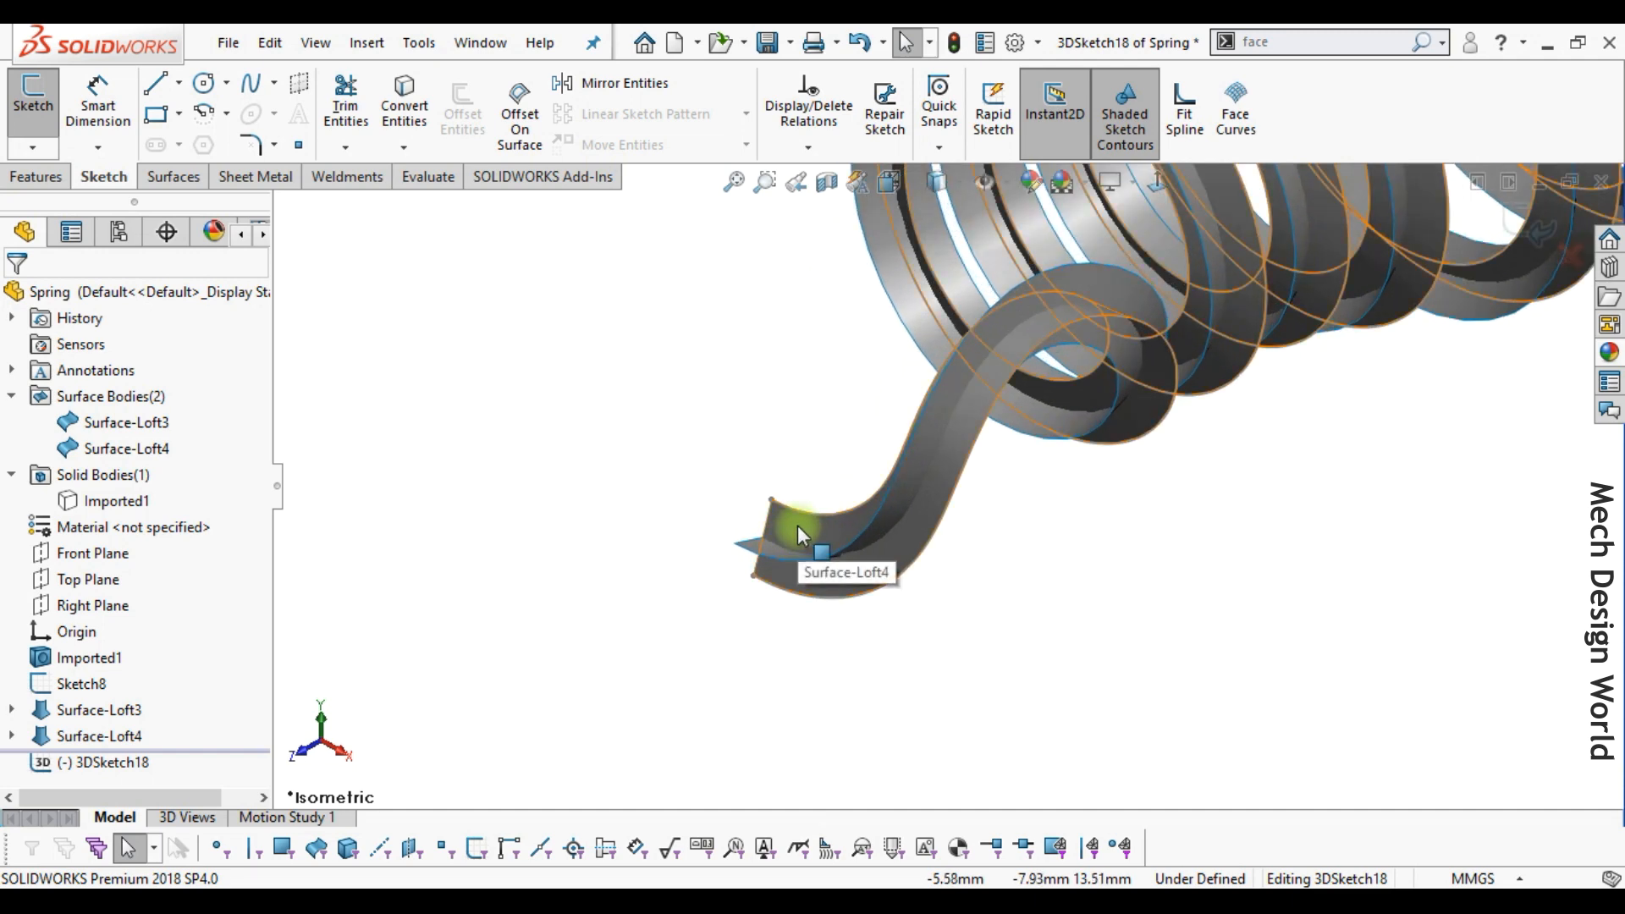
left_click(797, 524)
left_click(759, 547)
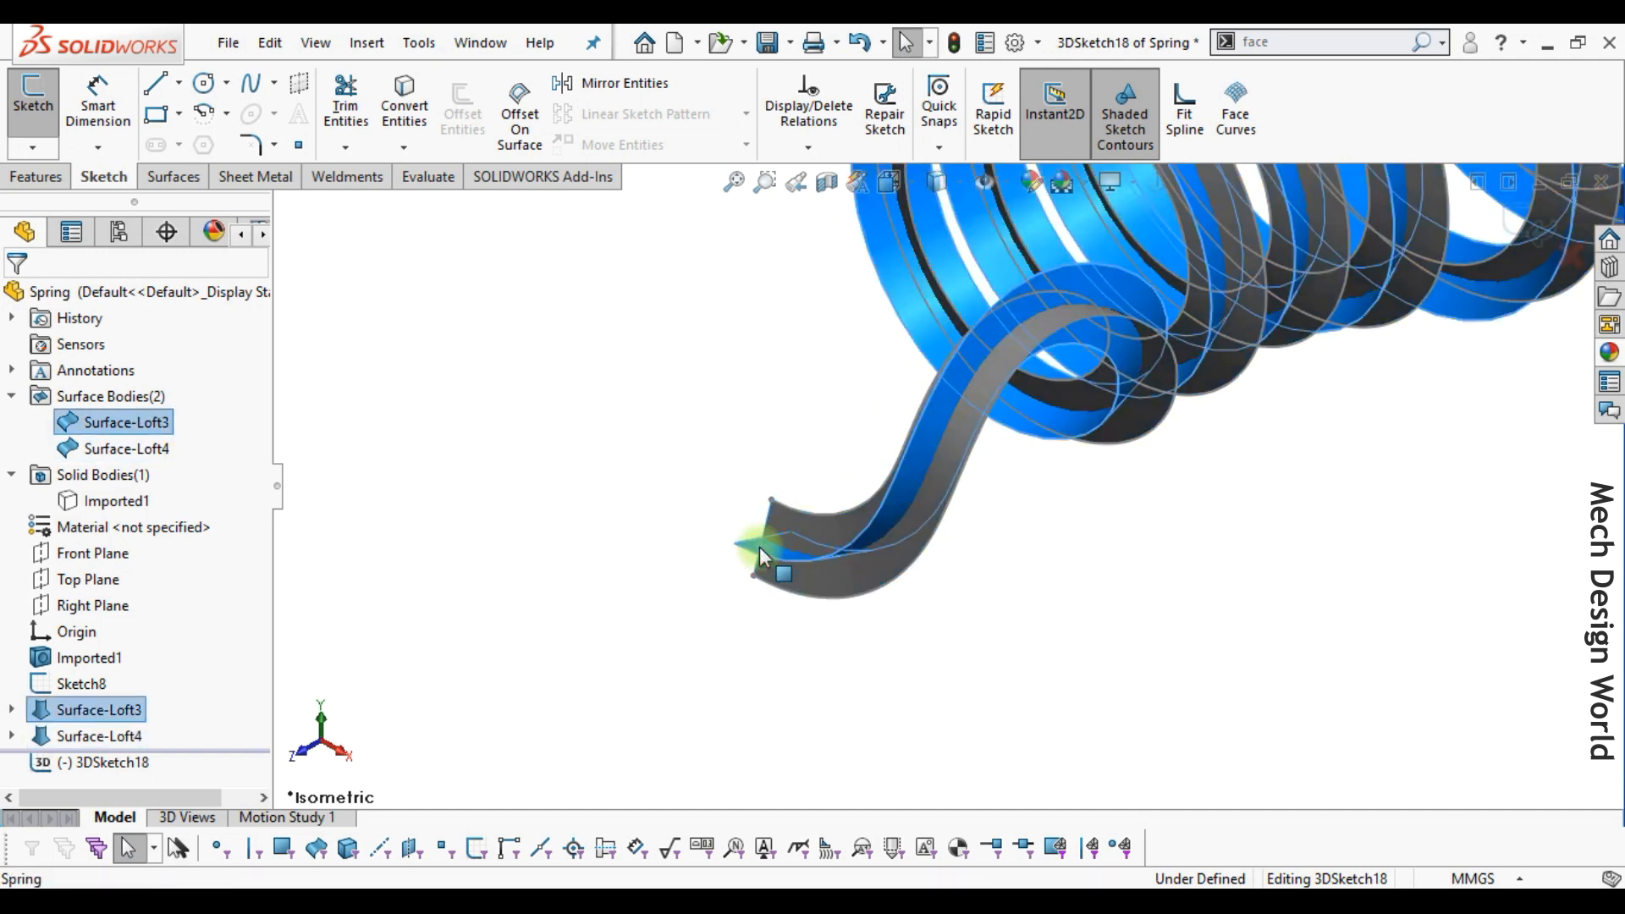
left_click(405, 147)
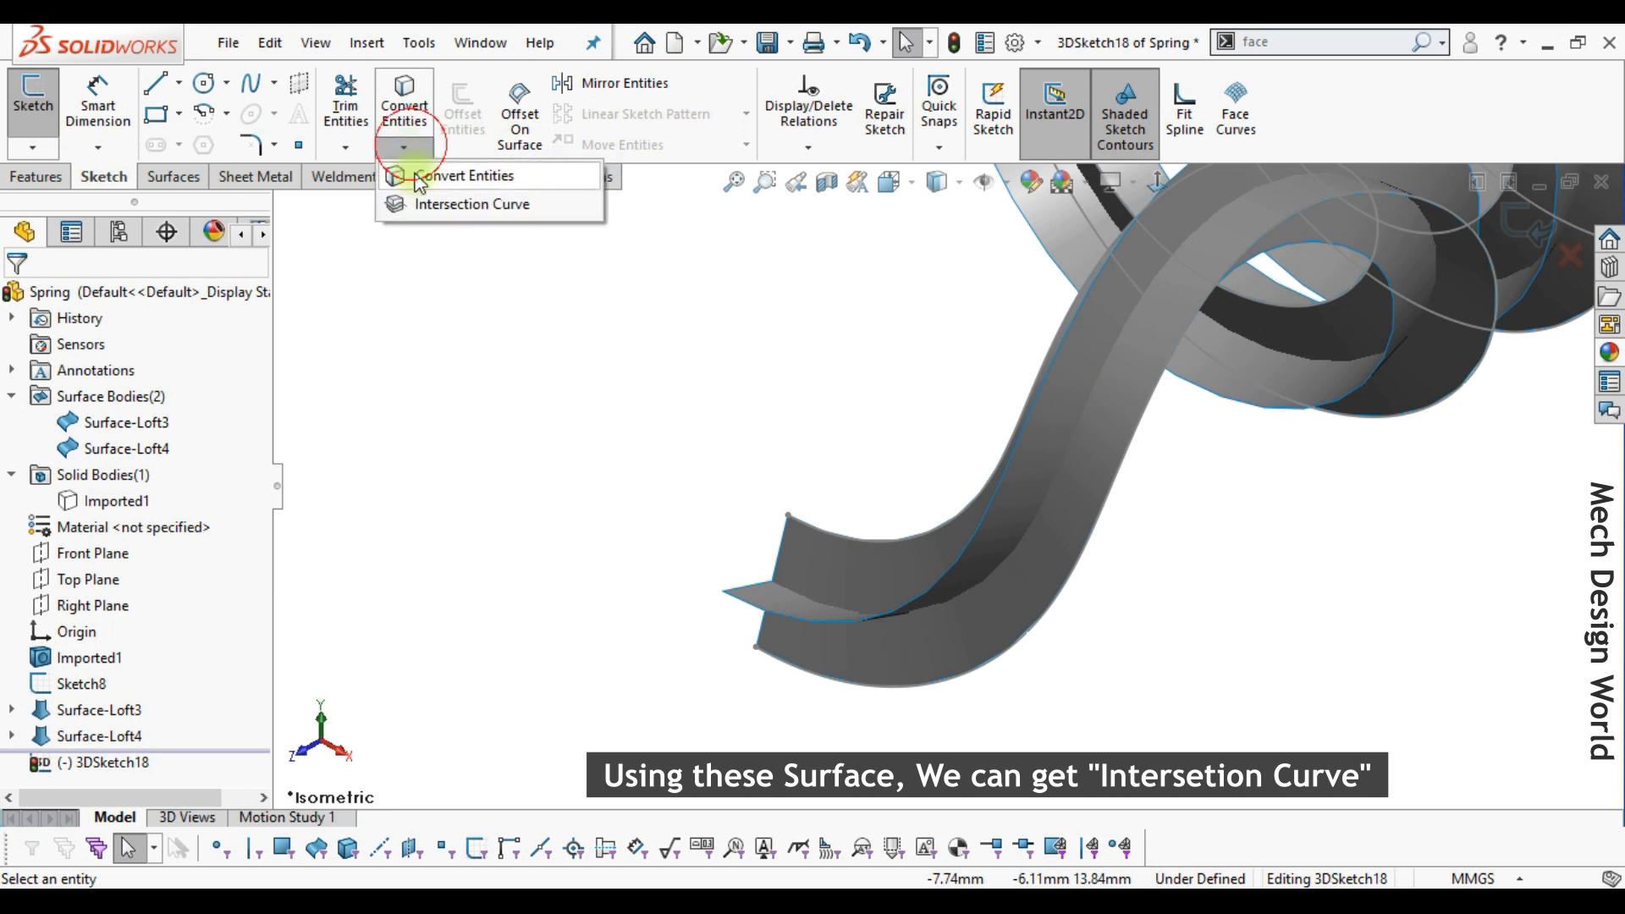
left_click(423, 208)
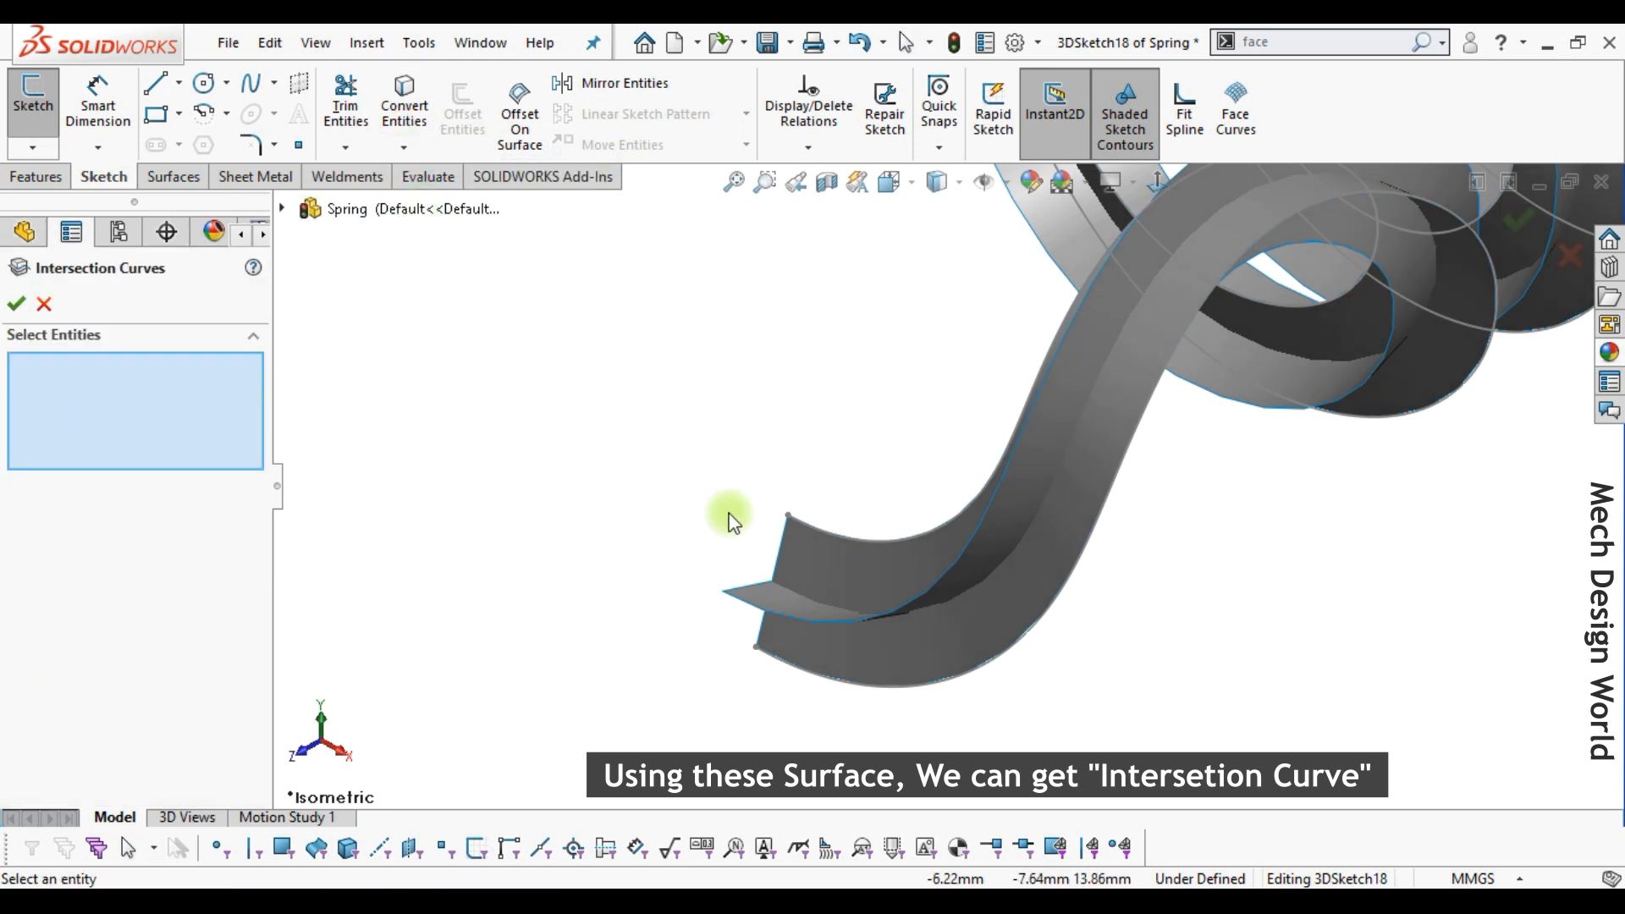
left_click(822, 565)
left_click(792, 602)
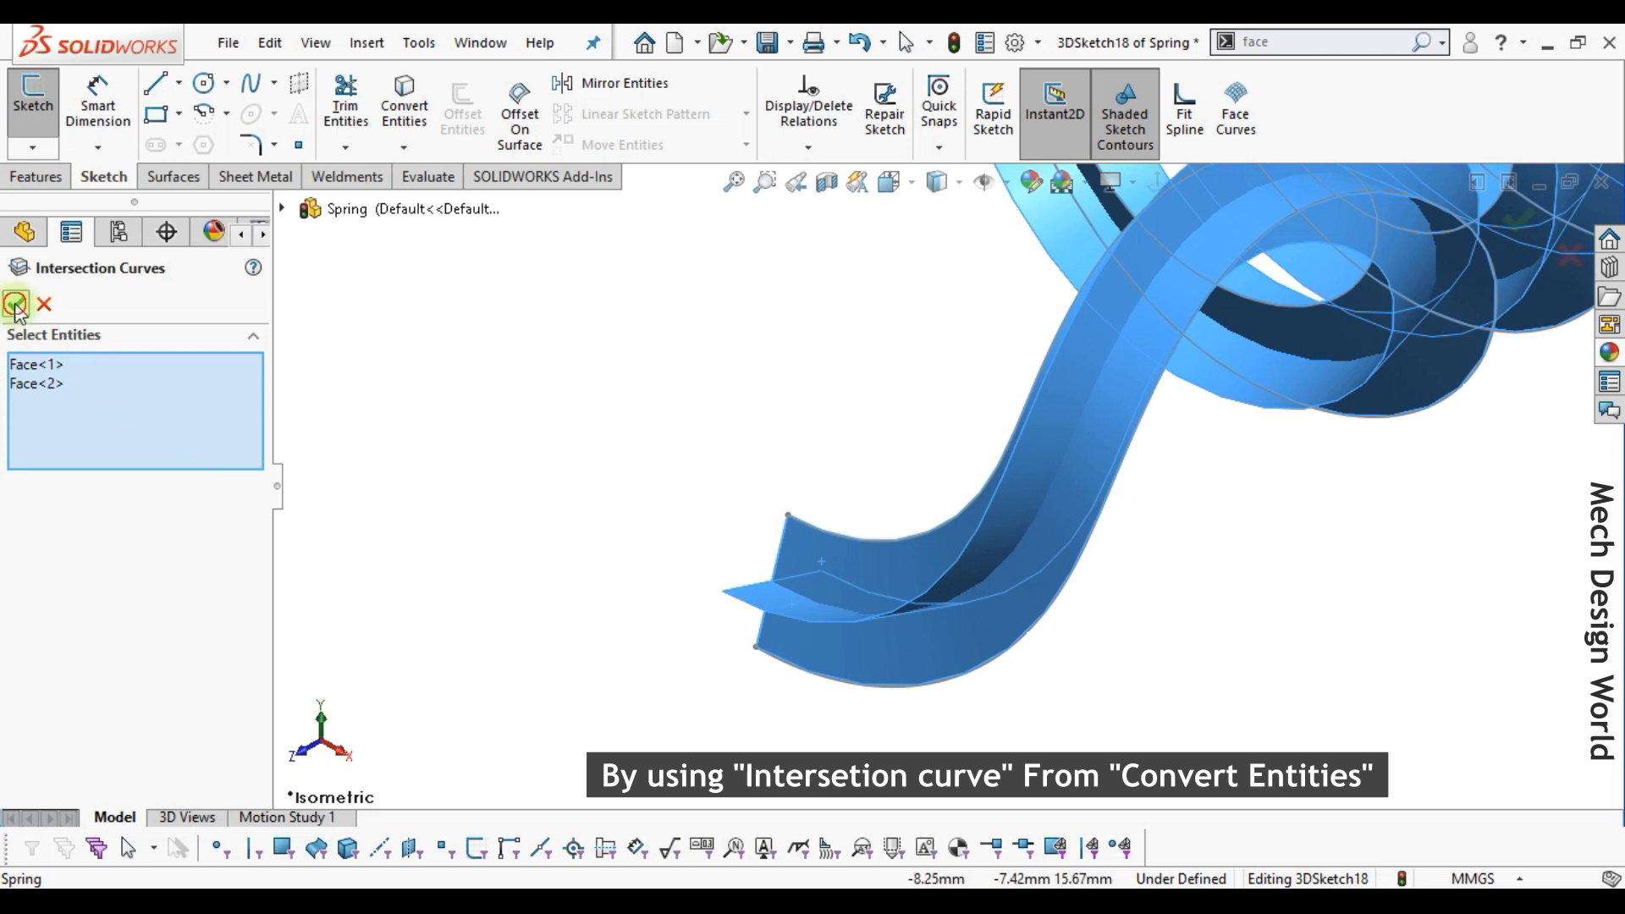
left_click(16, 304)
left_click(556, 392)
key("f")
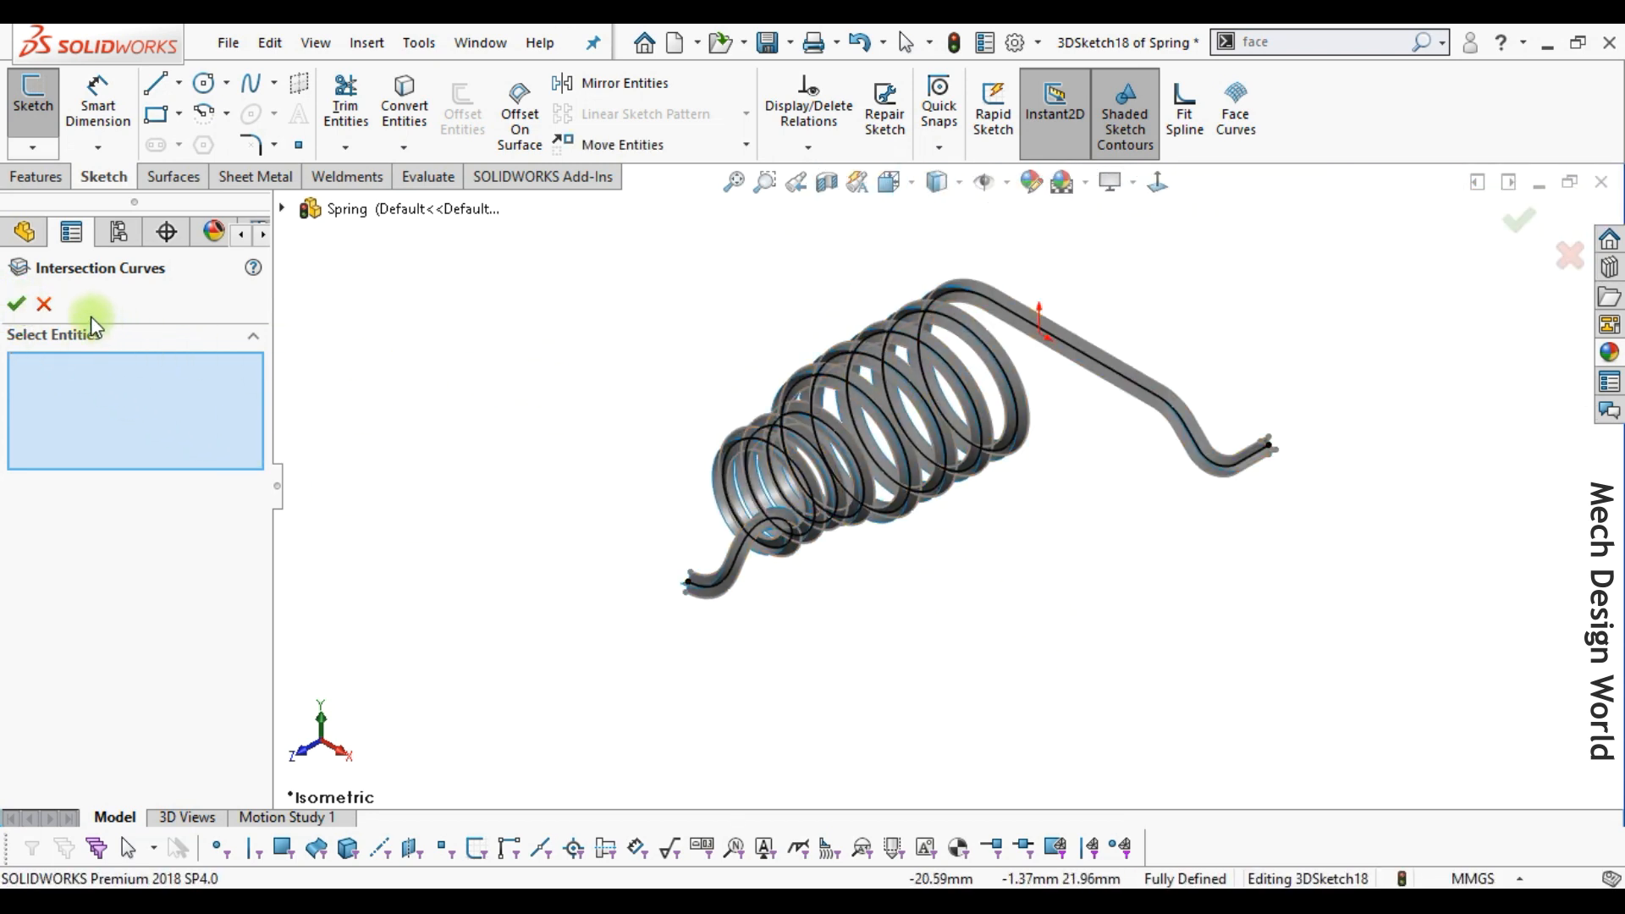
left_click(44, 303)
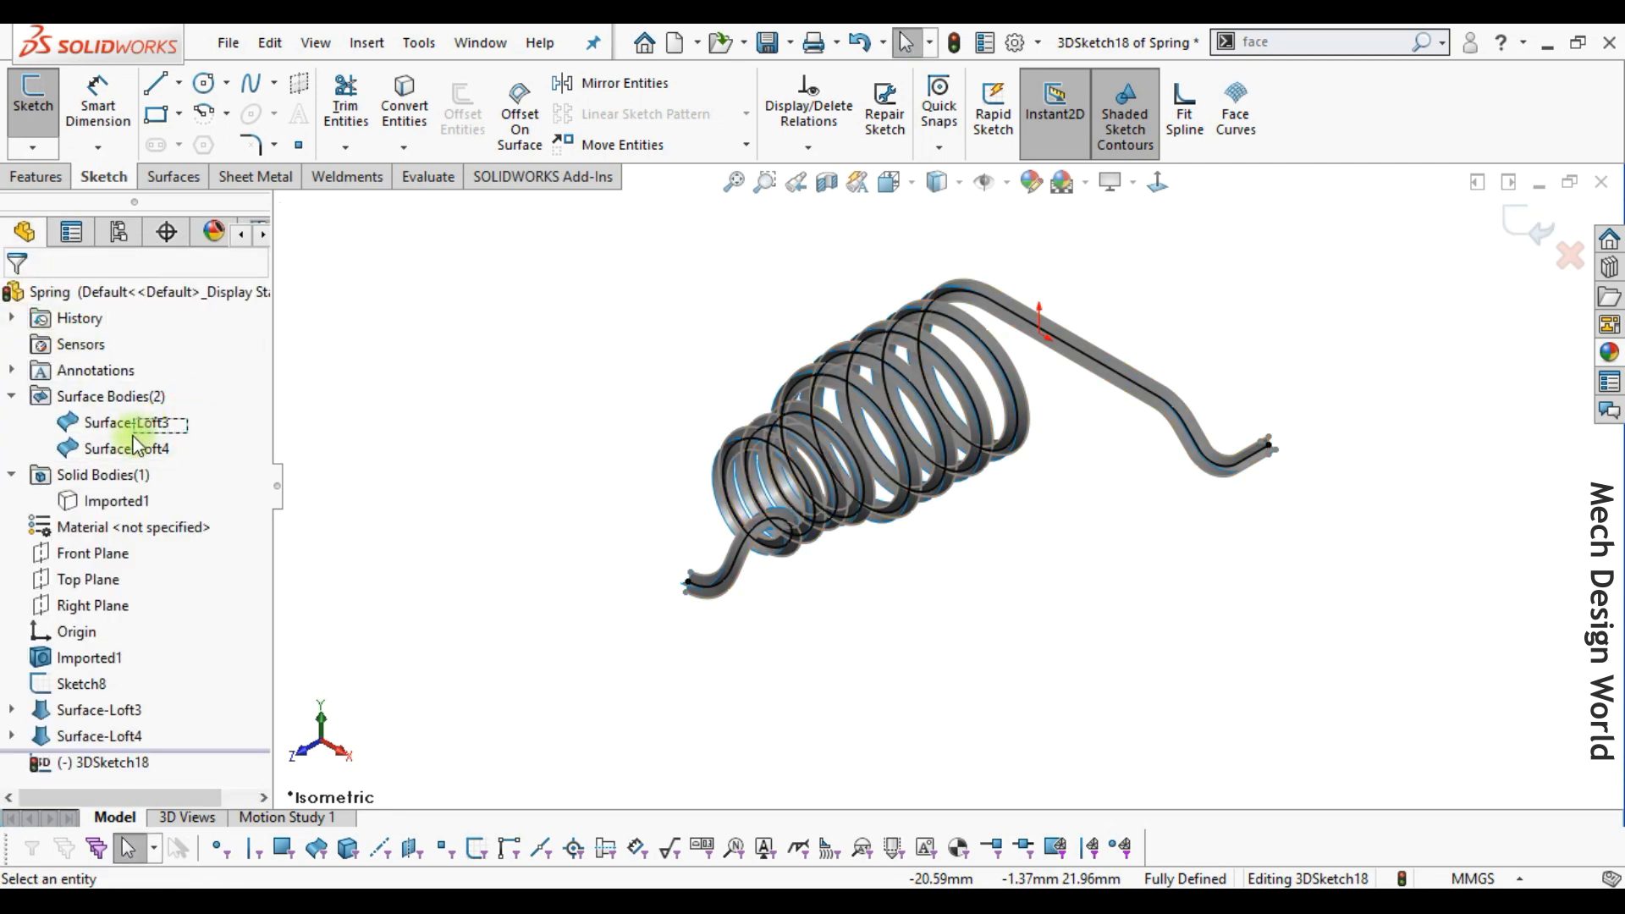
Hide both lofted surface bodies and exit the 3D sketch.
left_click_drag(133, 436, 131, 445)
right_click(160, 451)
left_click(157, 404)
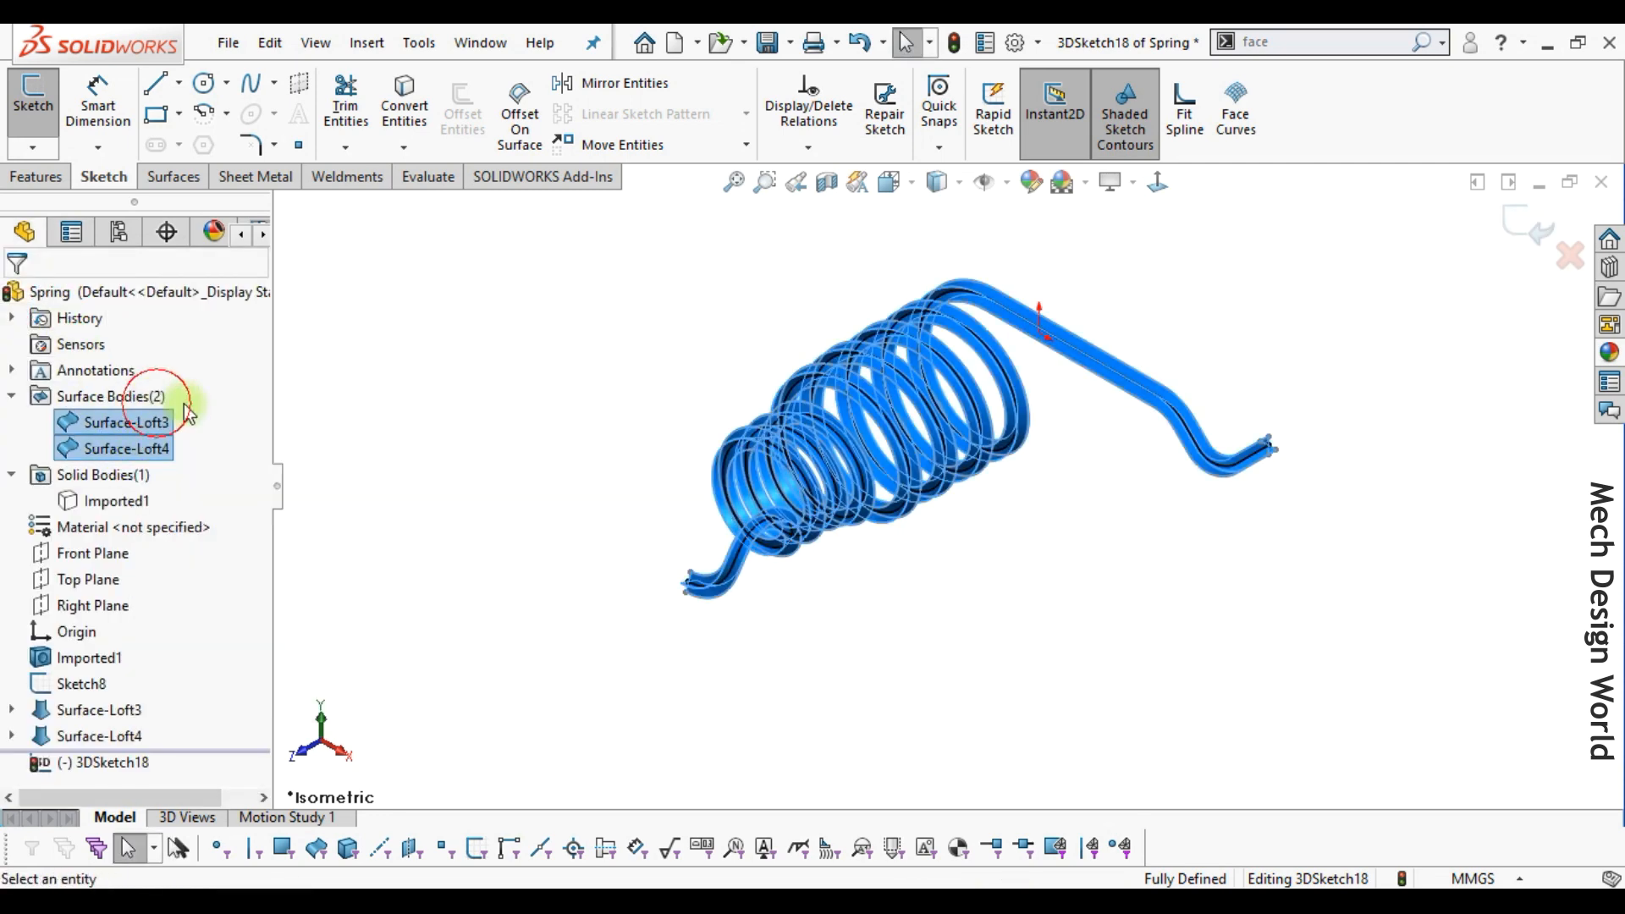
key("f")
left_click(1219, 576)
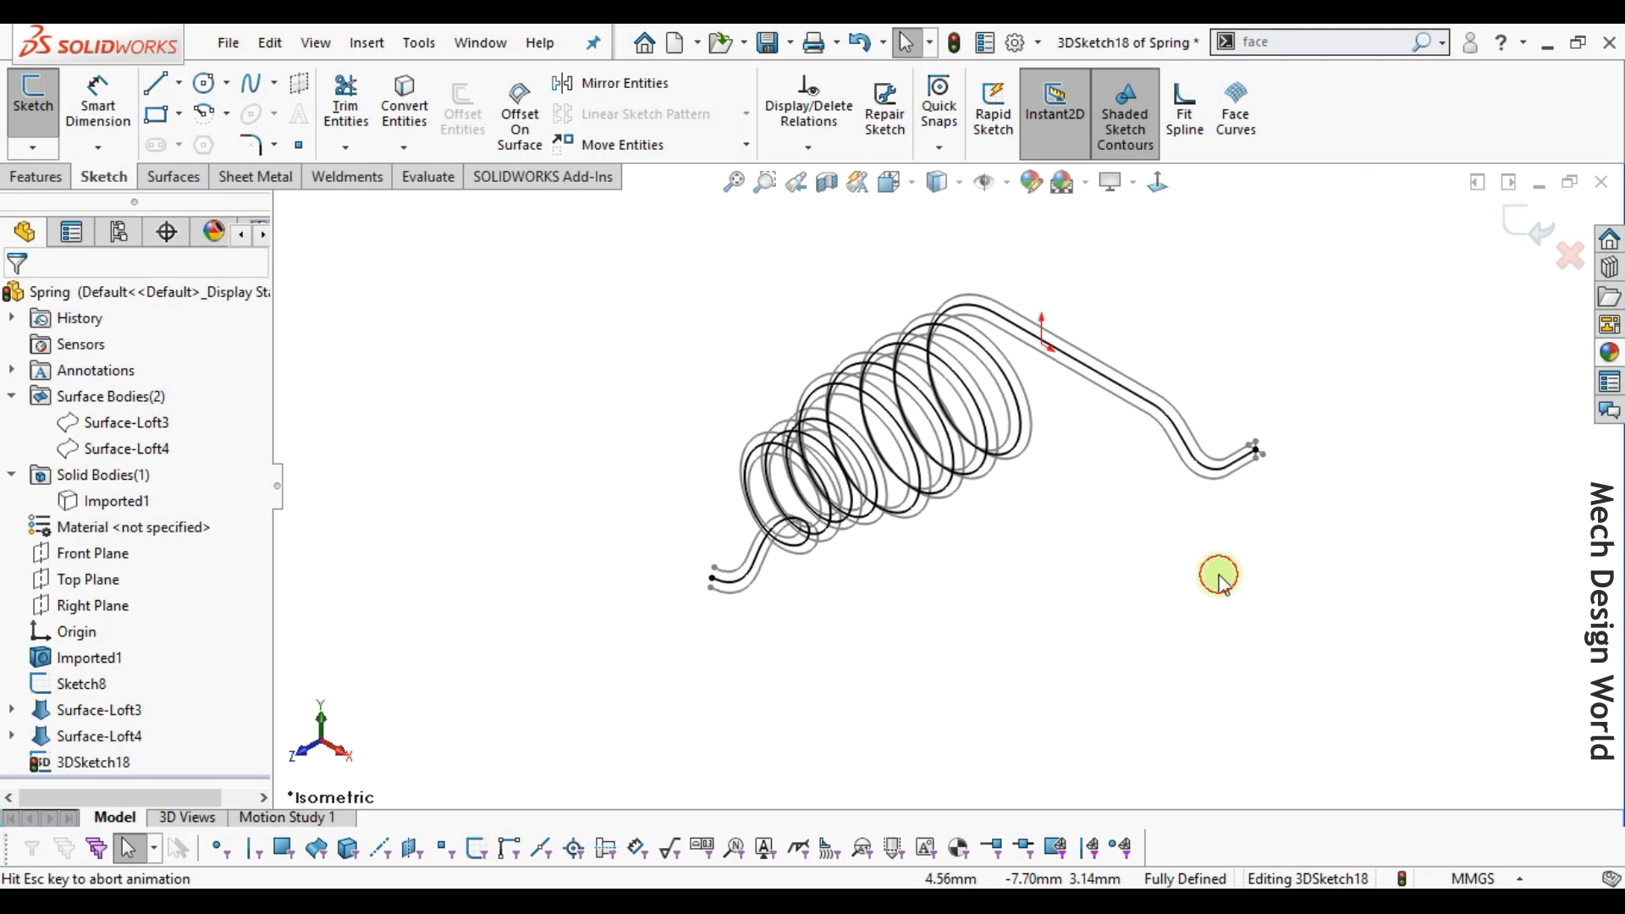
left_click(1530, 226)
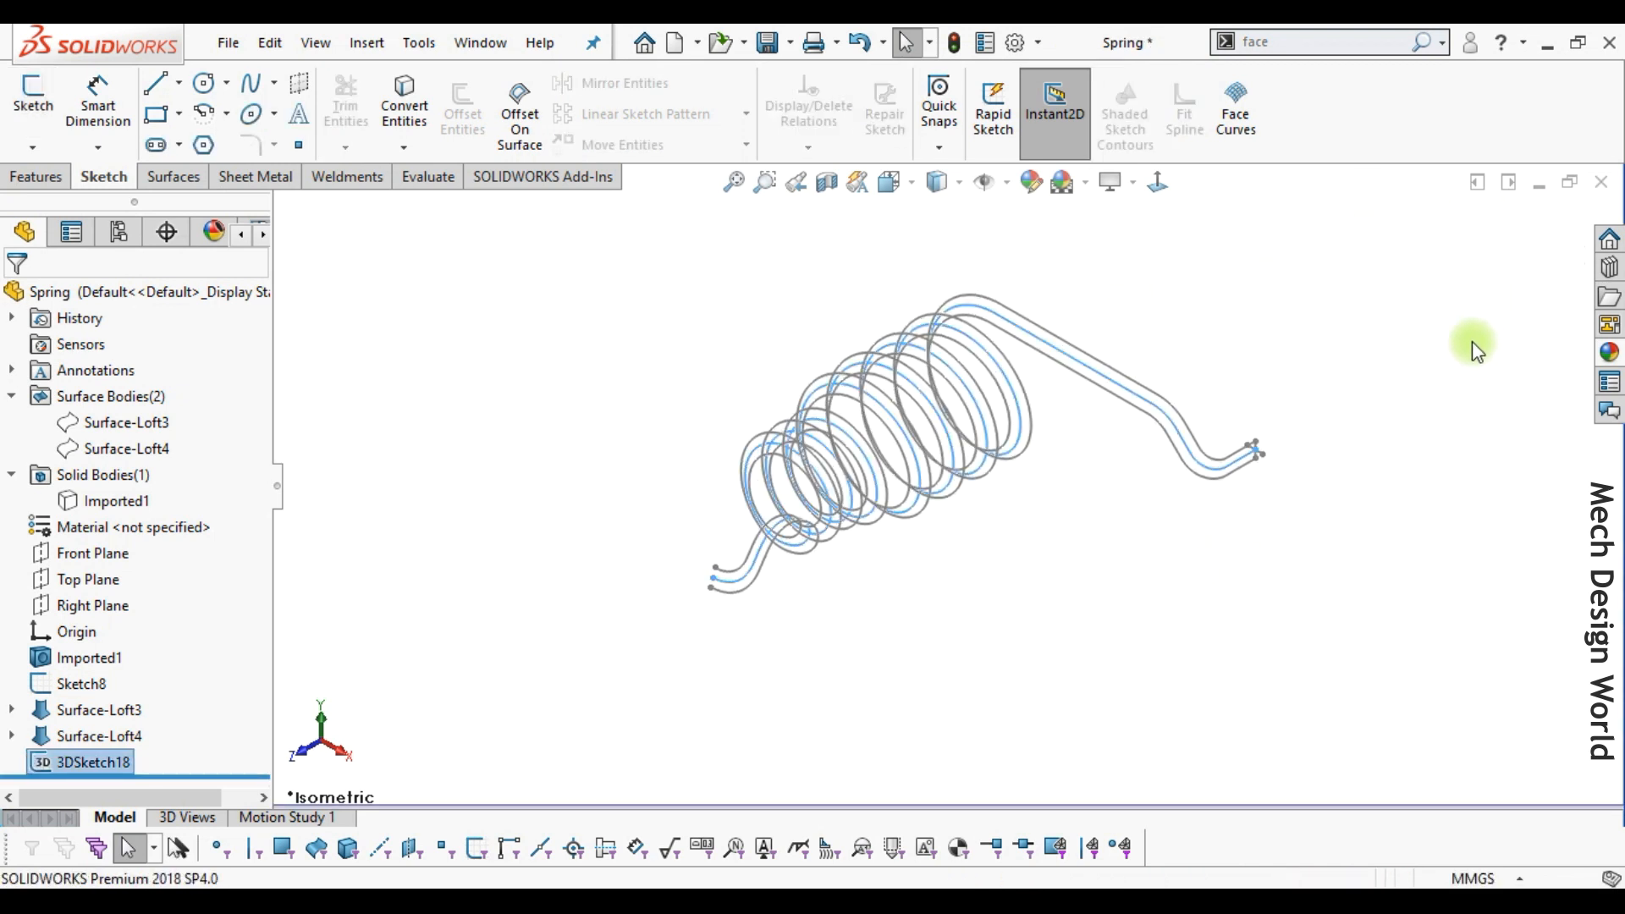
Hide the face-curve 3D sketches, keeping the intersection curve and the end-face cross lines displayed.
left_click(59, 766)
left_click(12, 735)
left_click(72, 762)
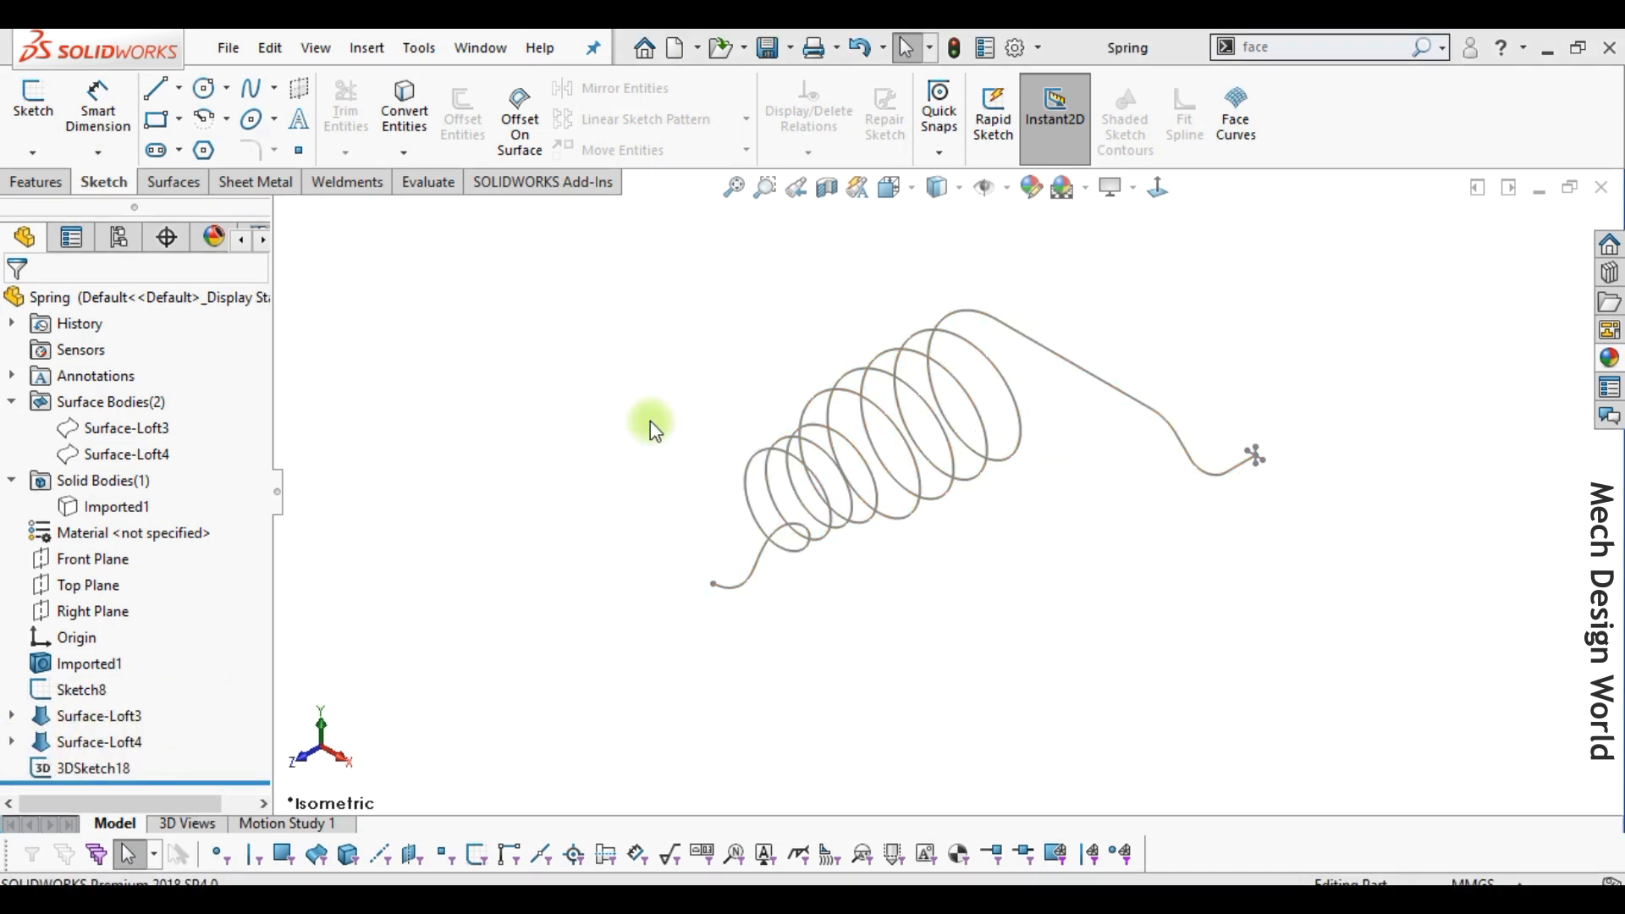
In another new 3D sketch, convert the intersection curve into a sketch entity with Convert Entities.
left_click(38, 154)
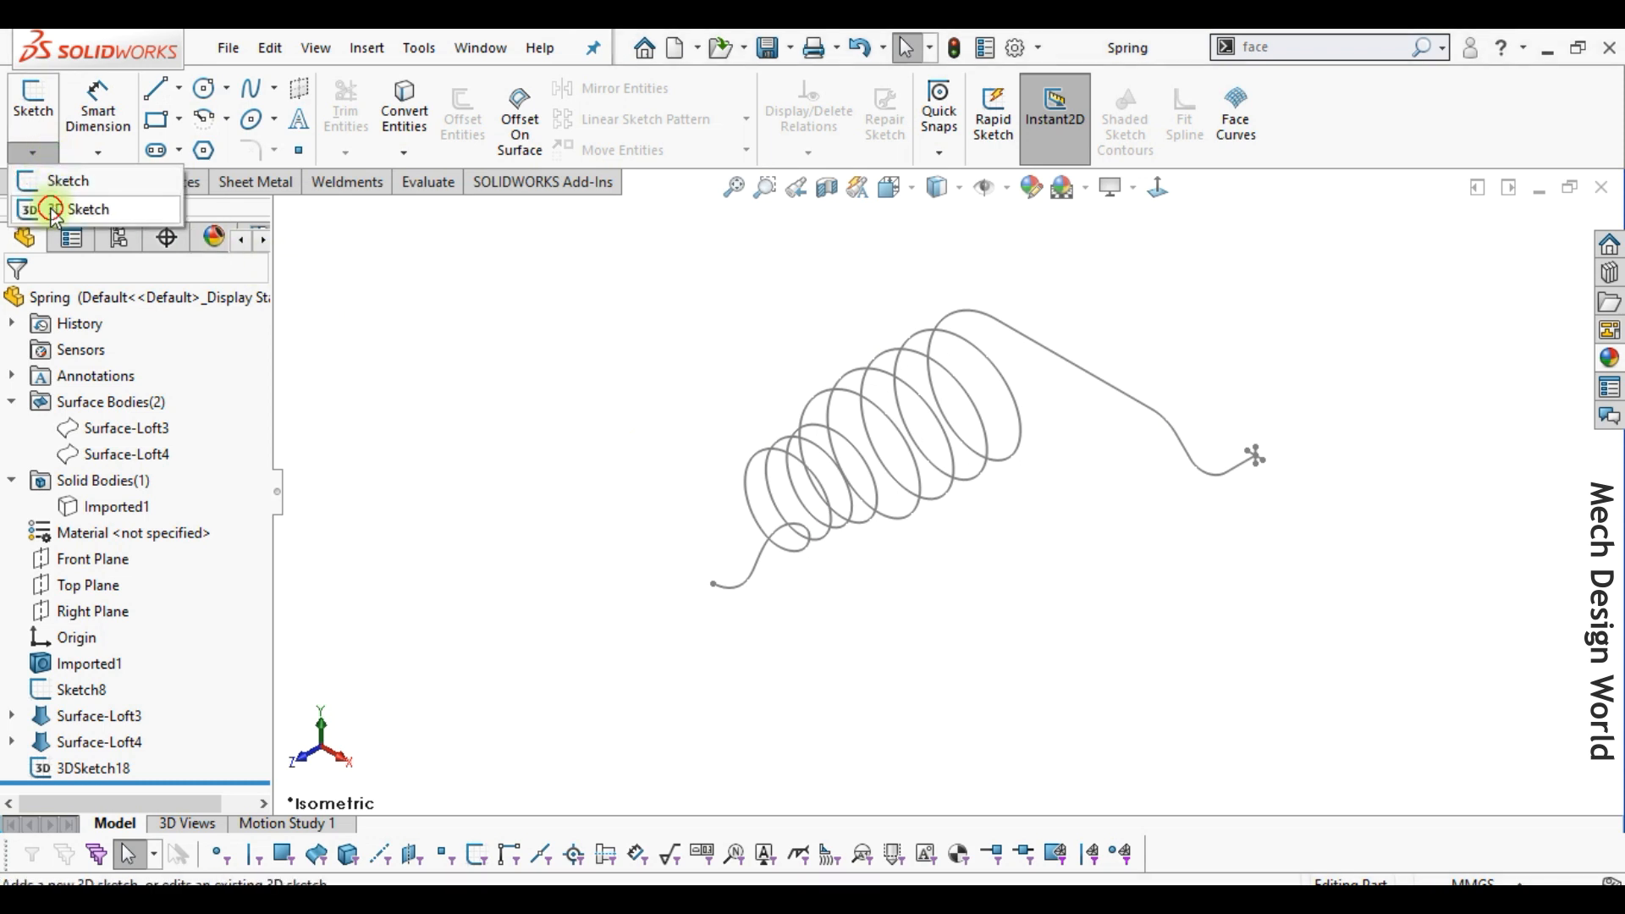
left_click(47, 208)
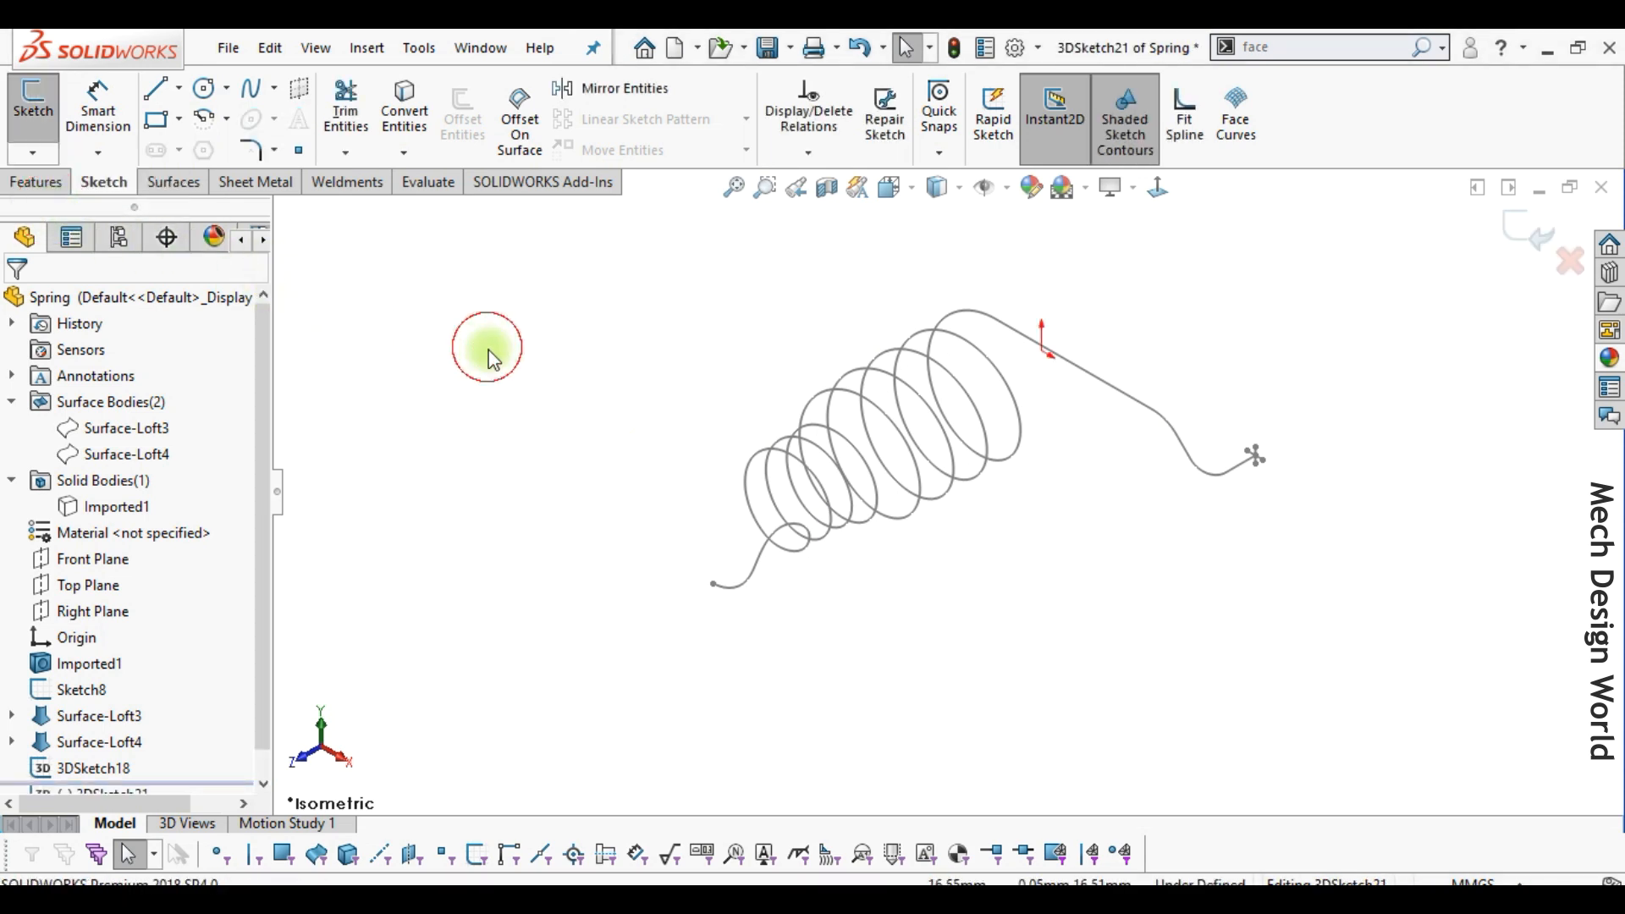
left_click(408, 108)
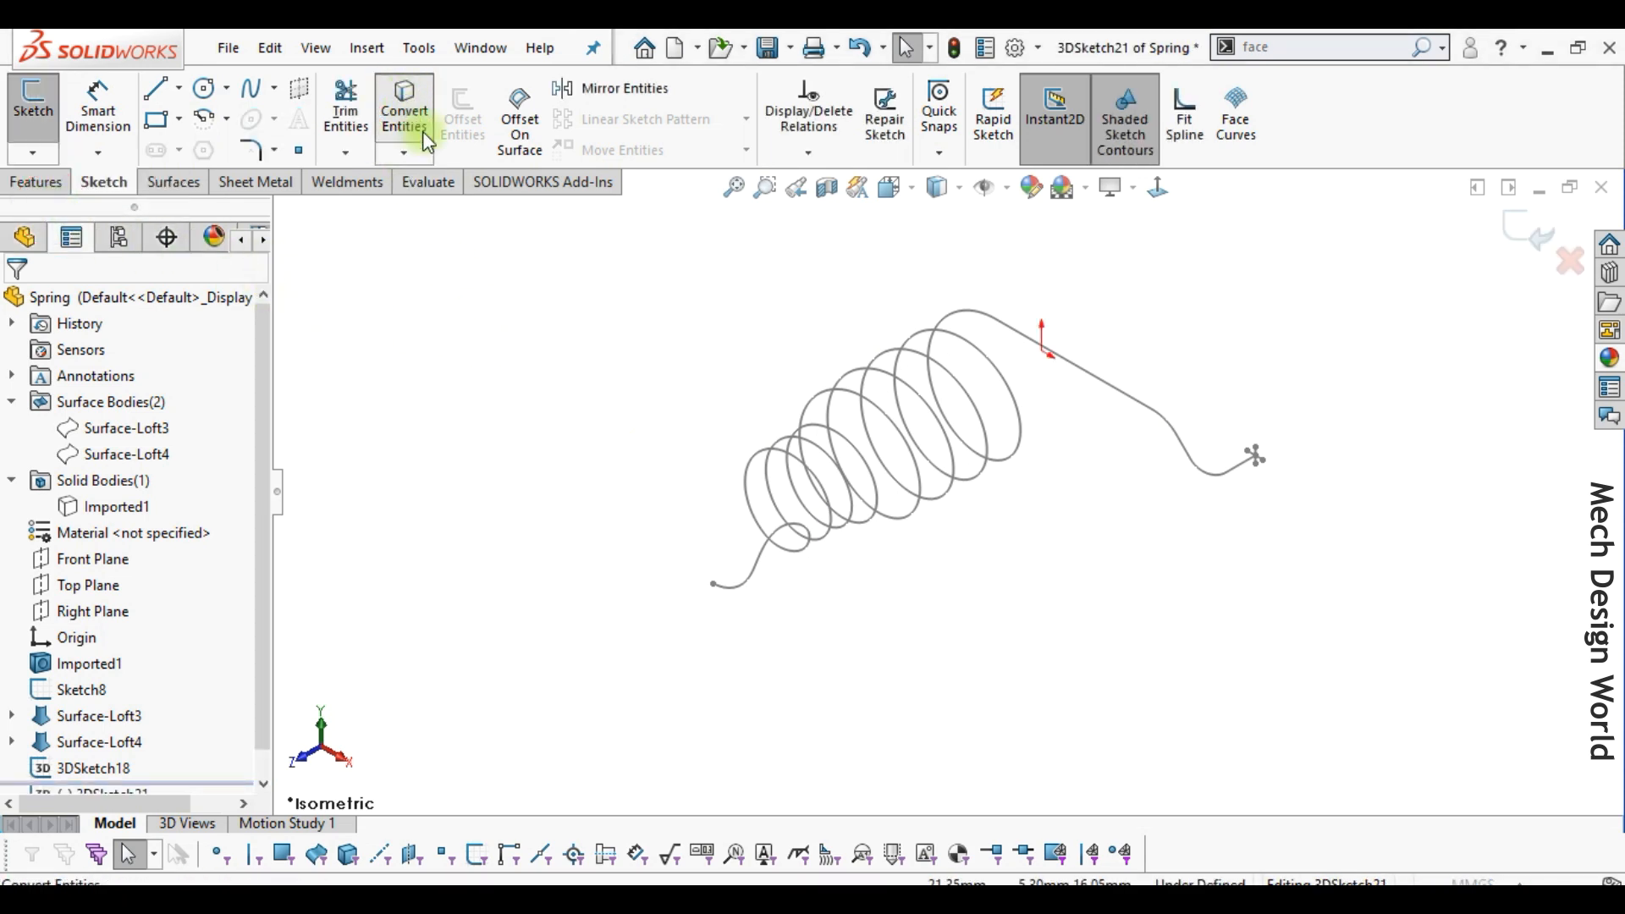
left_click(829, 447)
left_click(20, 304)
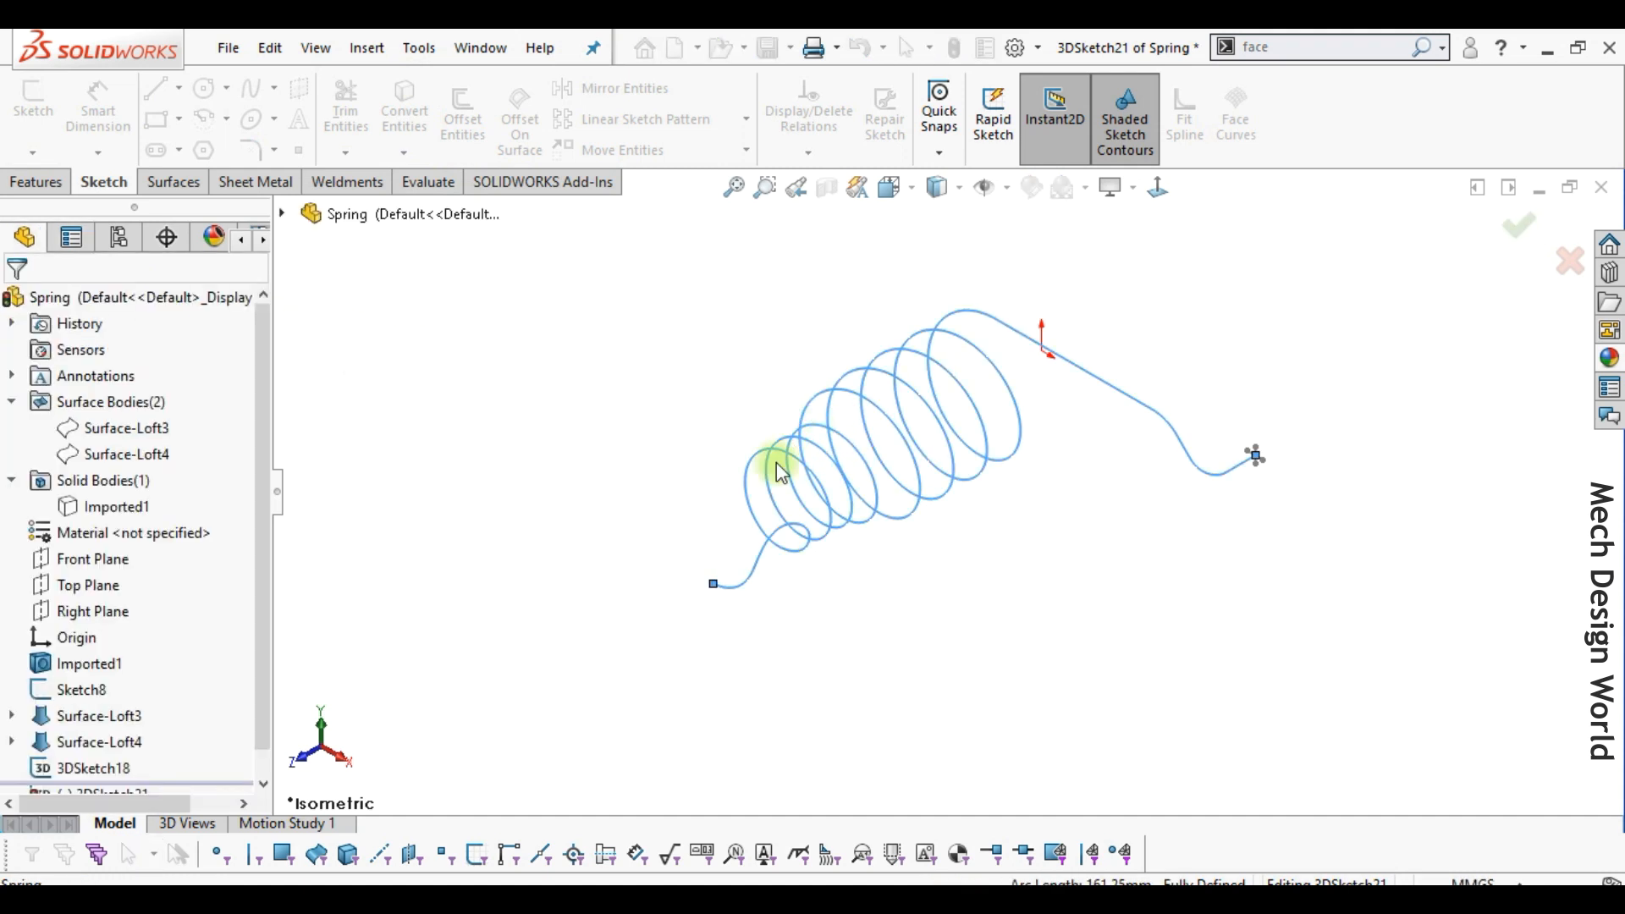
Change the converted centre curve to construction geometry.
left_click(1215, 466)
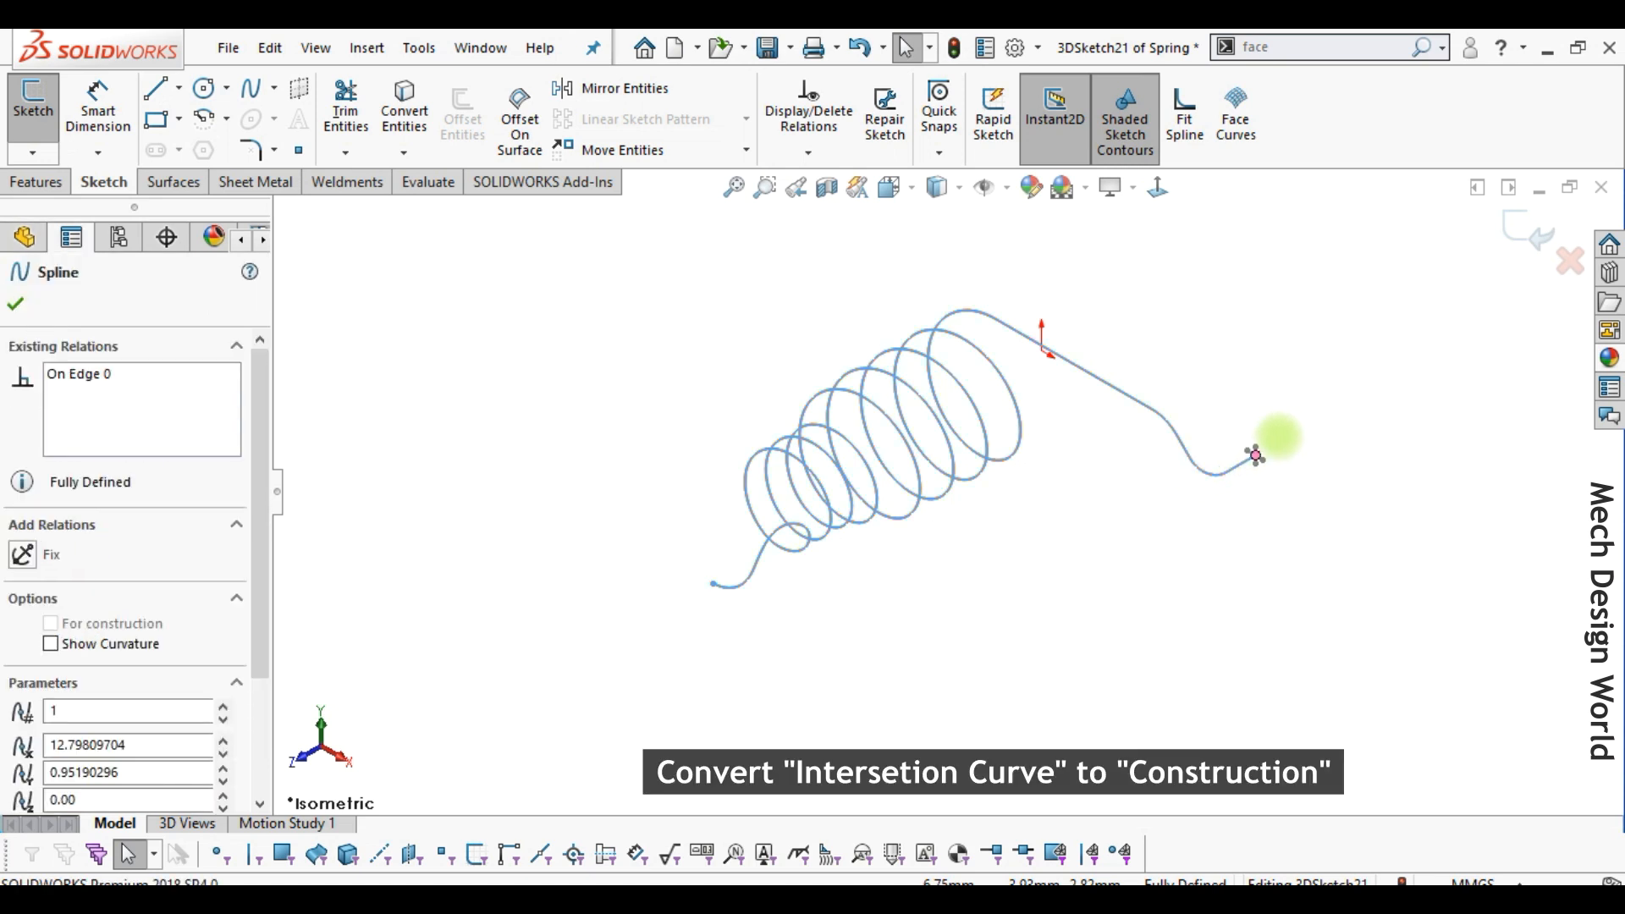
left_click(1341, 354)
left_click(1351, 527)
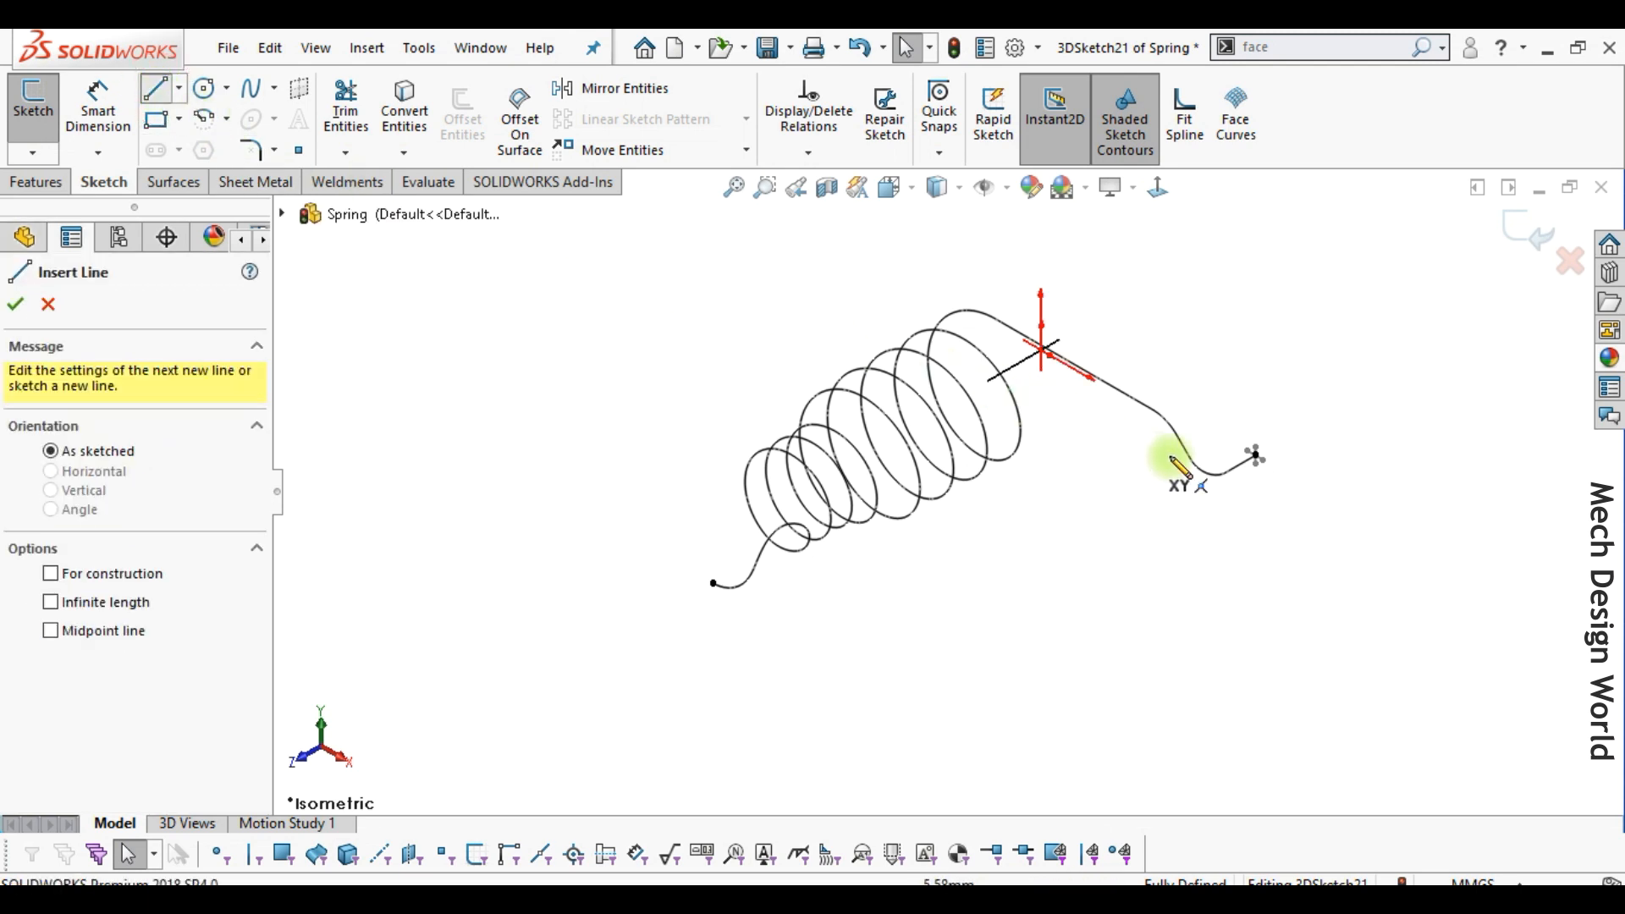
Sketch a line from the centre curve's hooked end, constrained Along Z, with its free end pulled out well past the coils.
left_click(1255, 457)
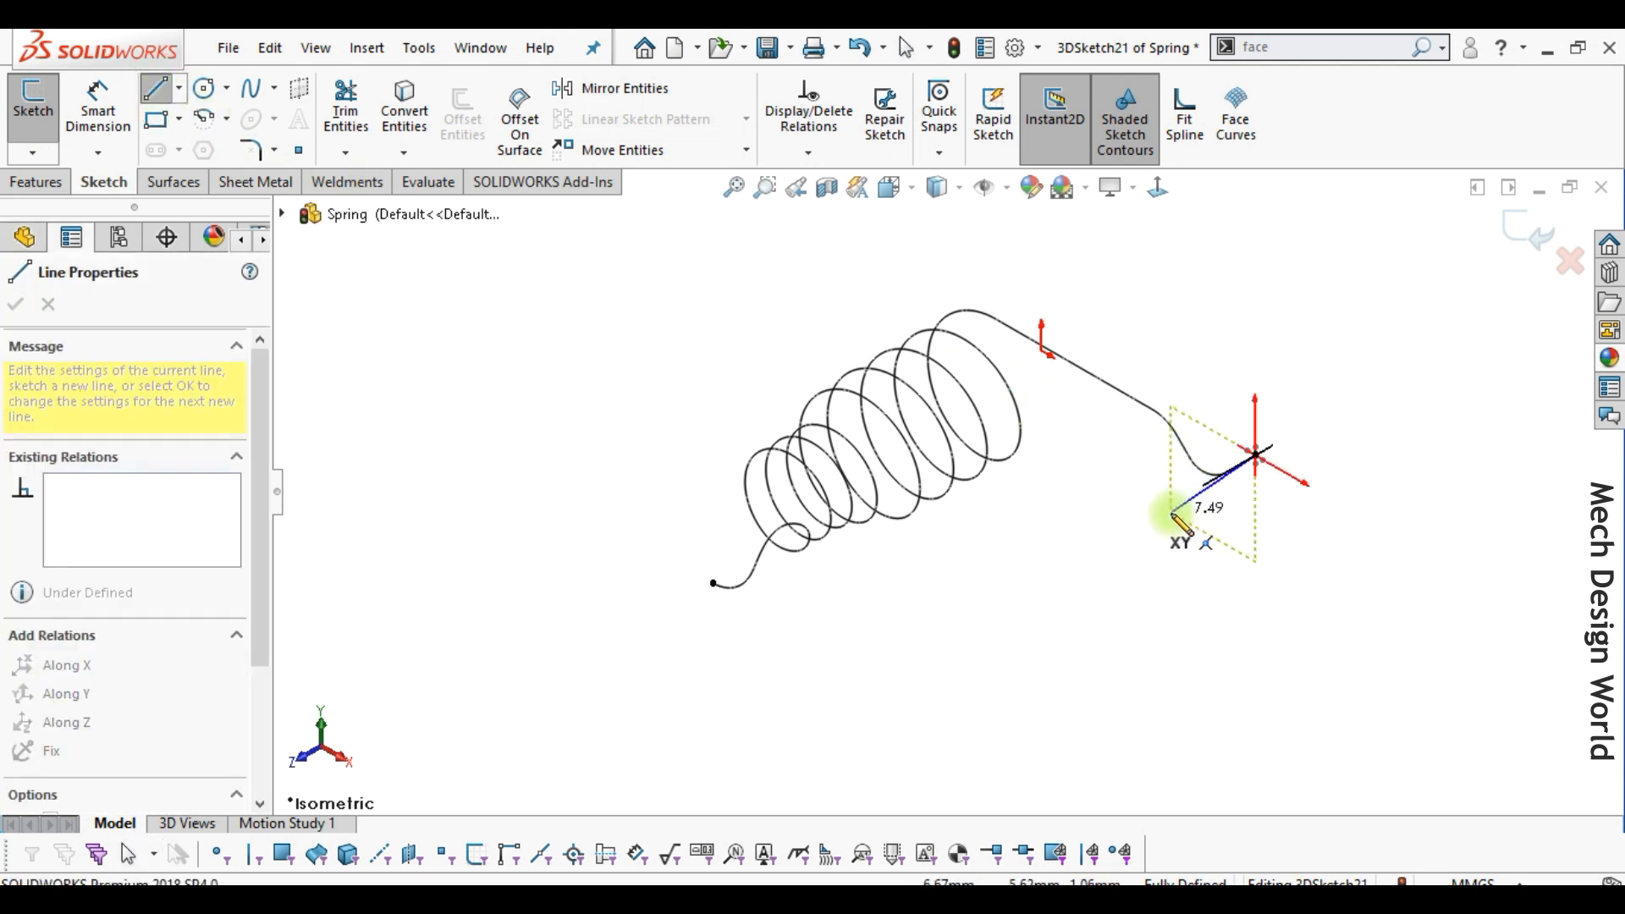
double_click(1159, 514)
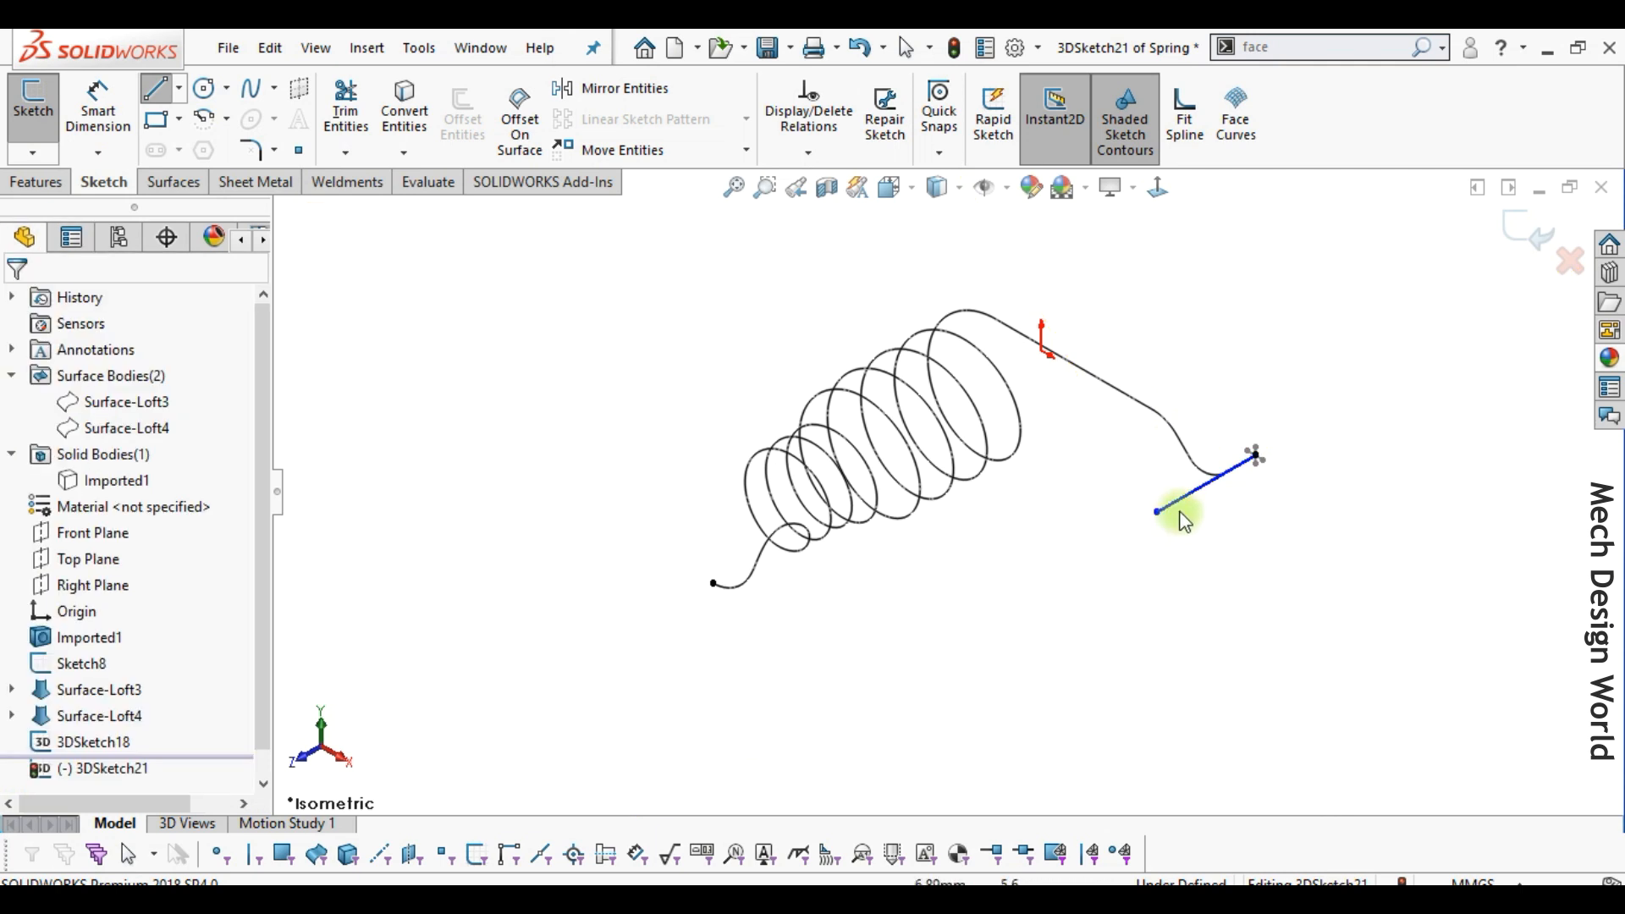
left_click(1185, 507)
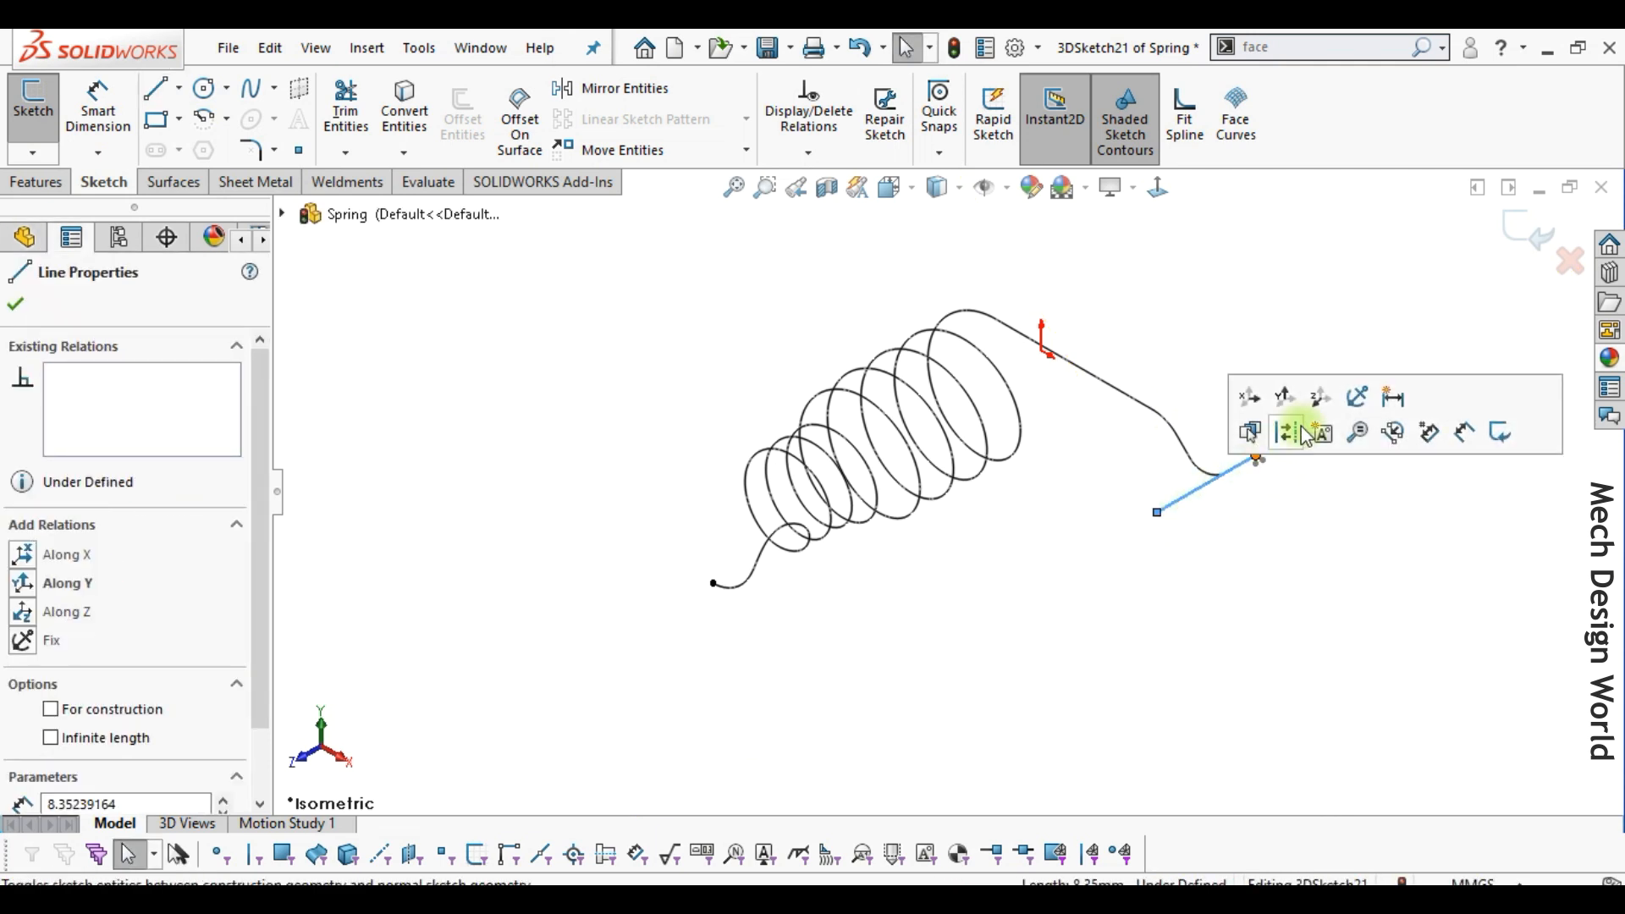
left_click(1321, 394)
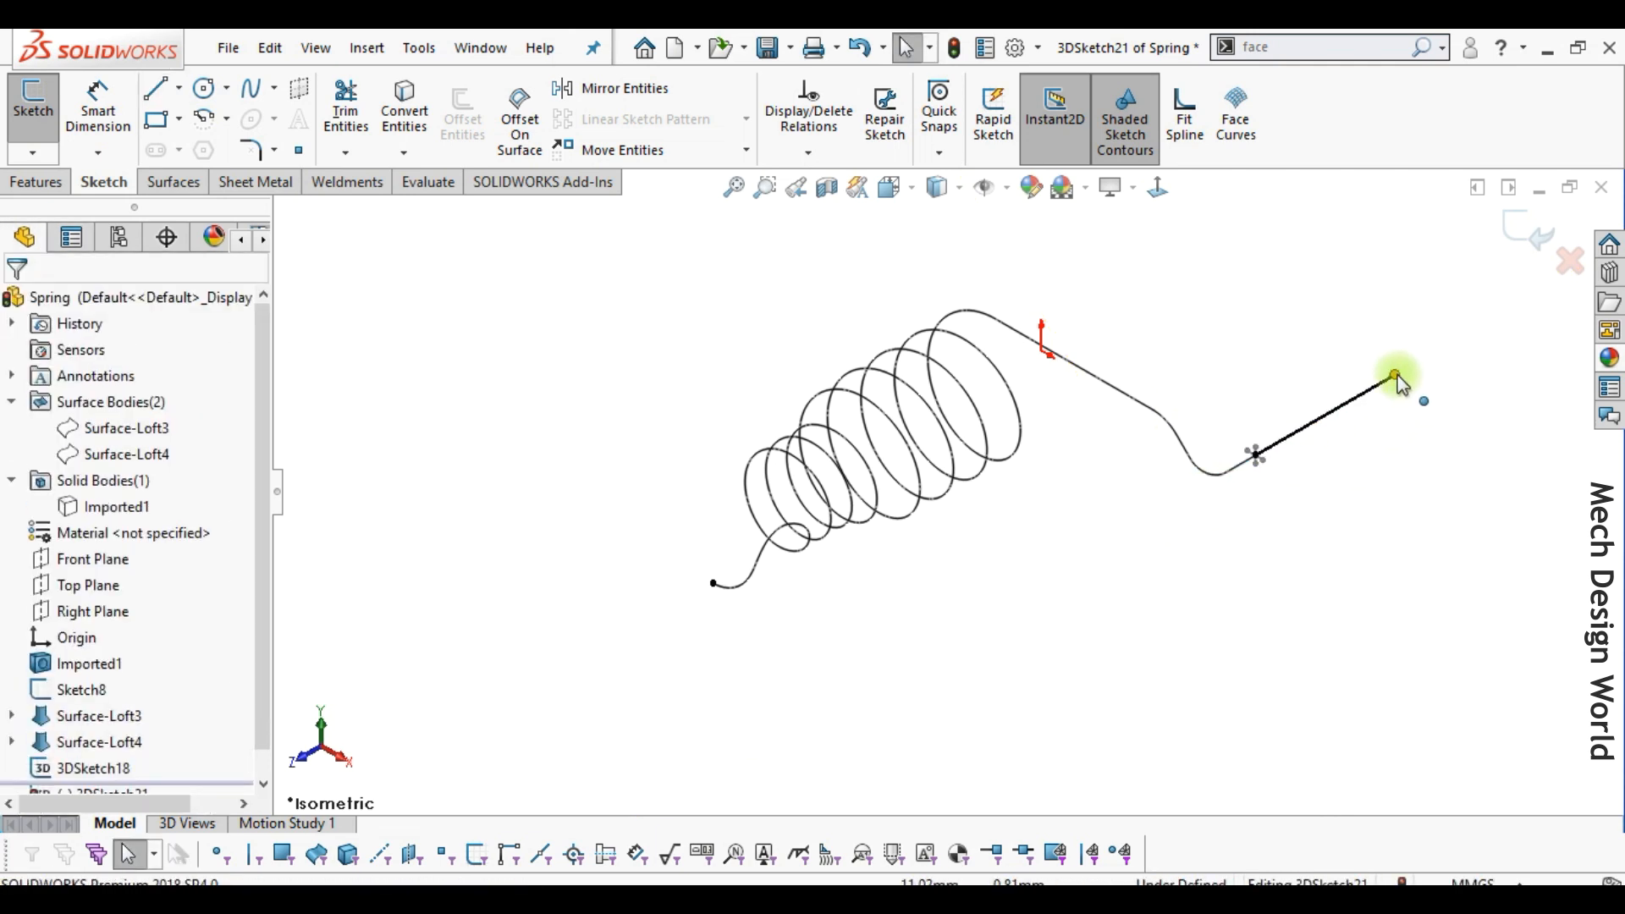
left_click_drag(1255, 457, 863, 677)
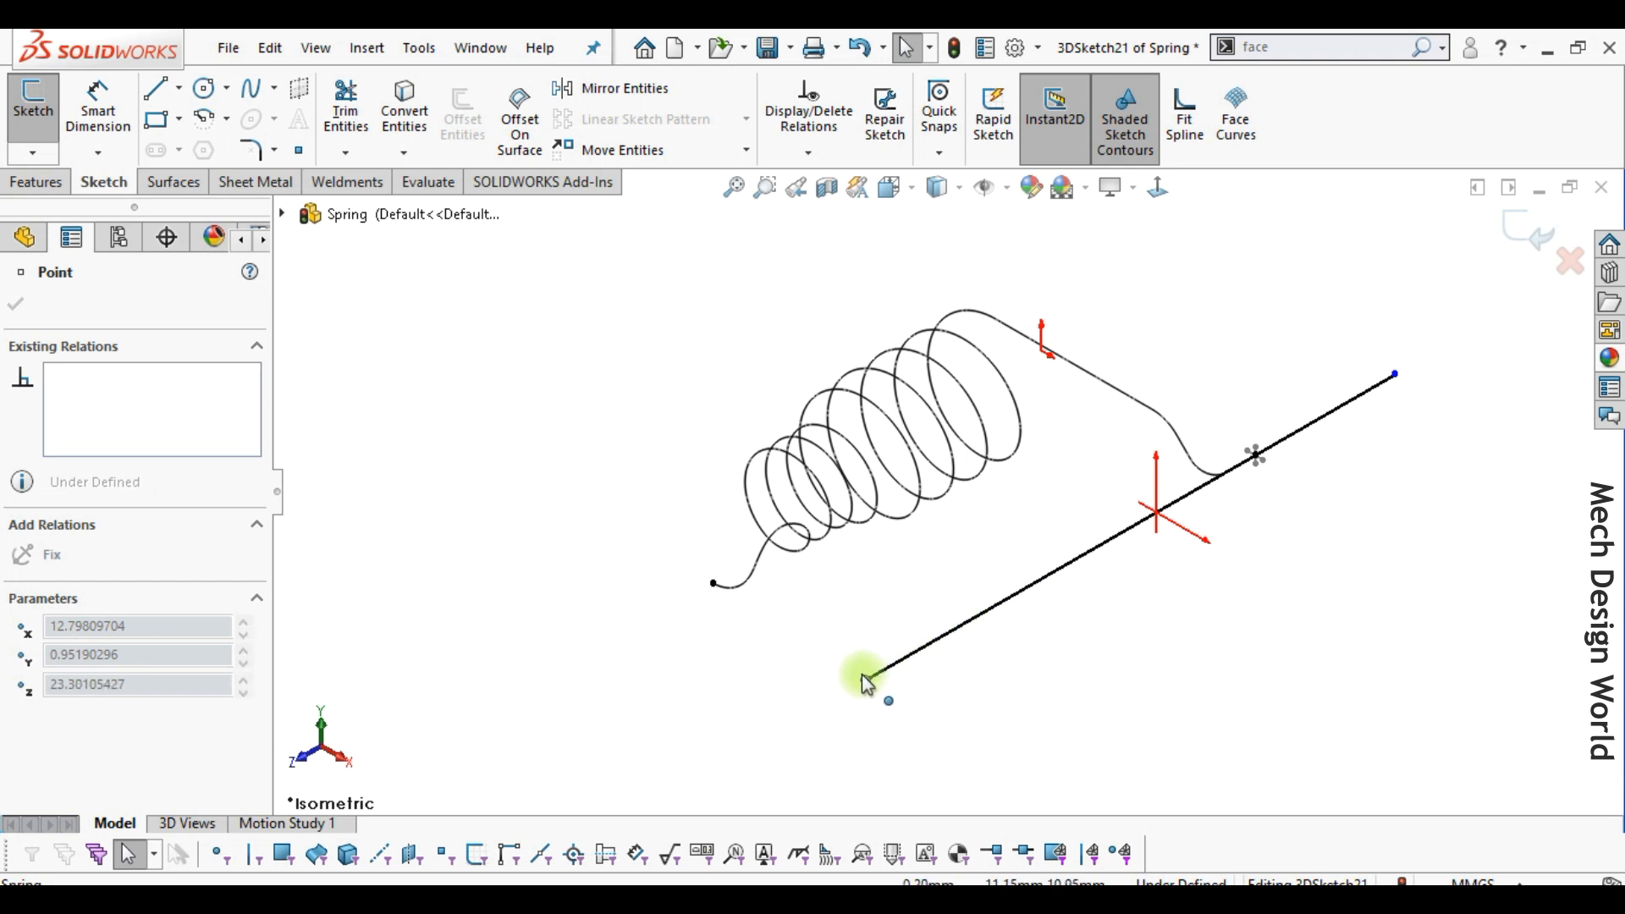
left_click(1138, 679)
Add an Equal Curve Length relation between the straight line and the spring's centre curve, and exit the 3D sketch.
left_click(1045, 583)
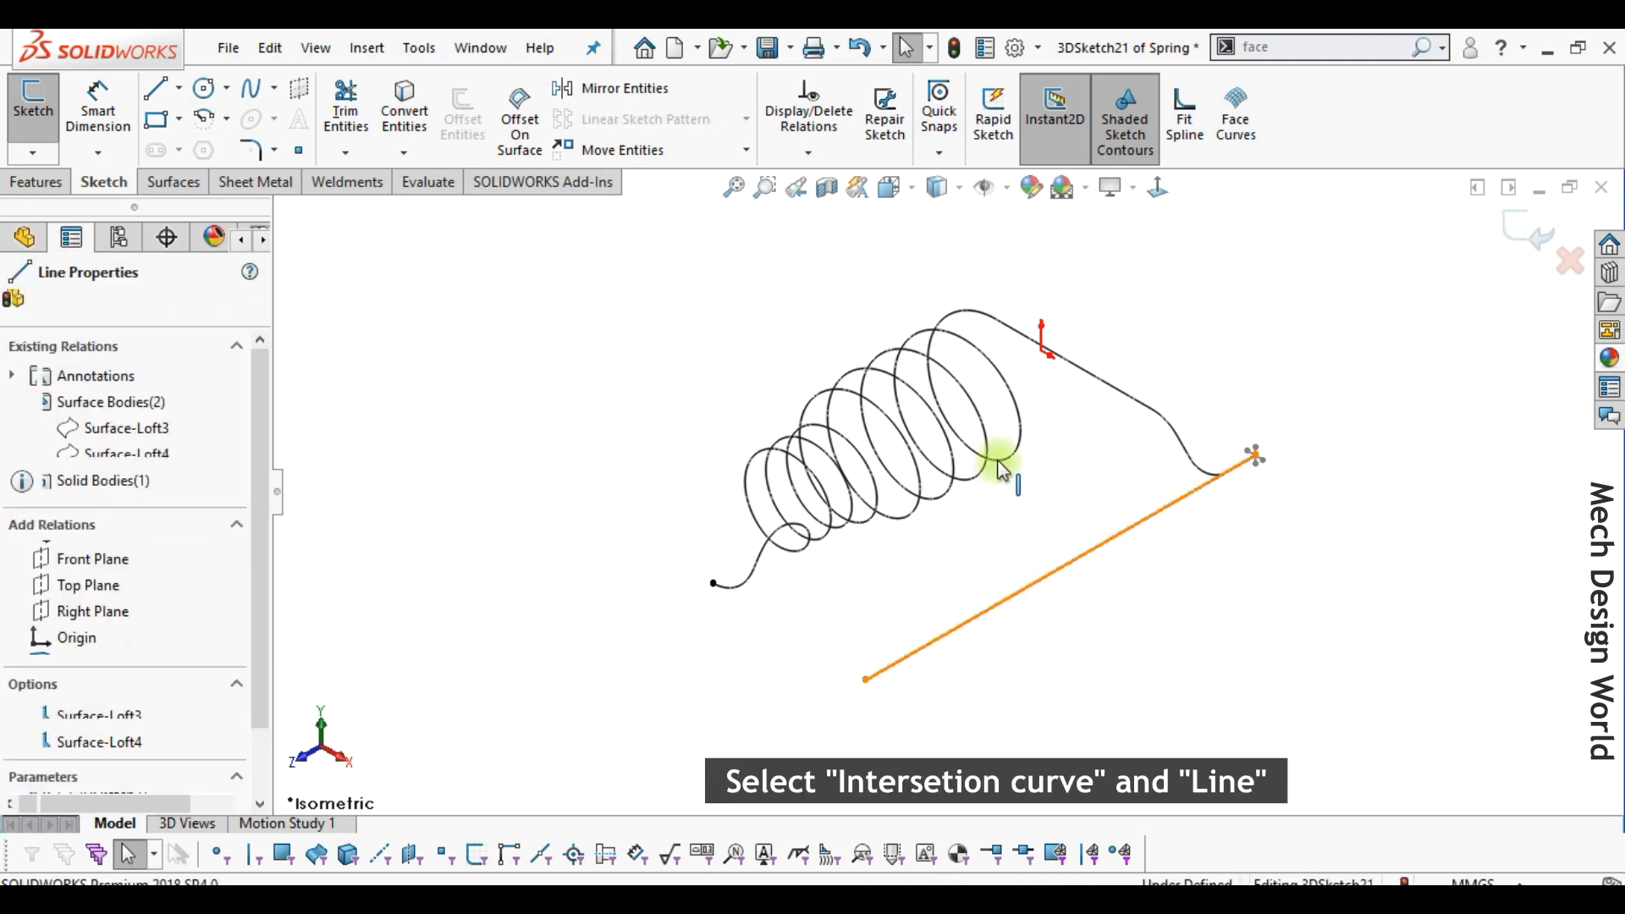
left_click(986, 446, "ctrl")
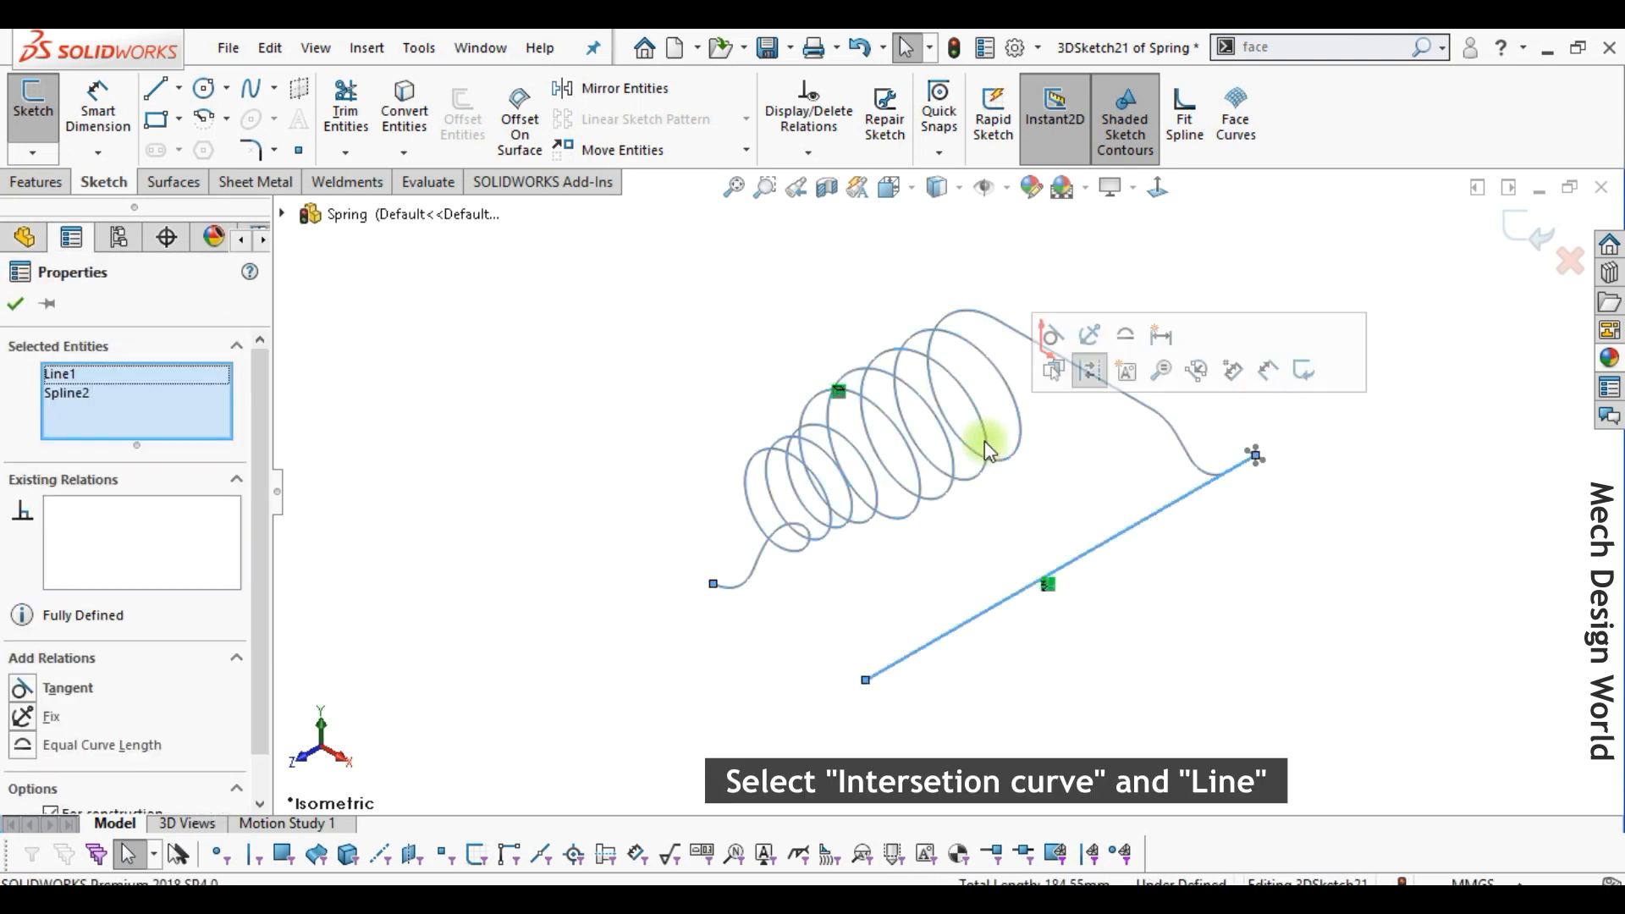
left_click(1123, 338)
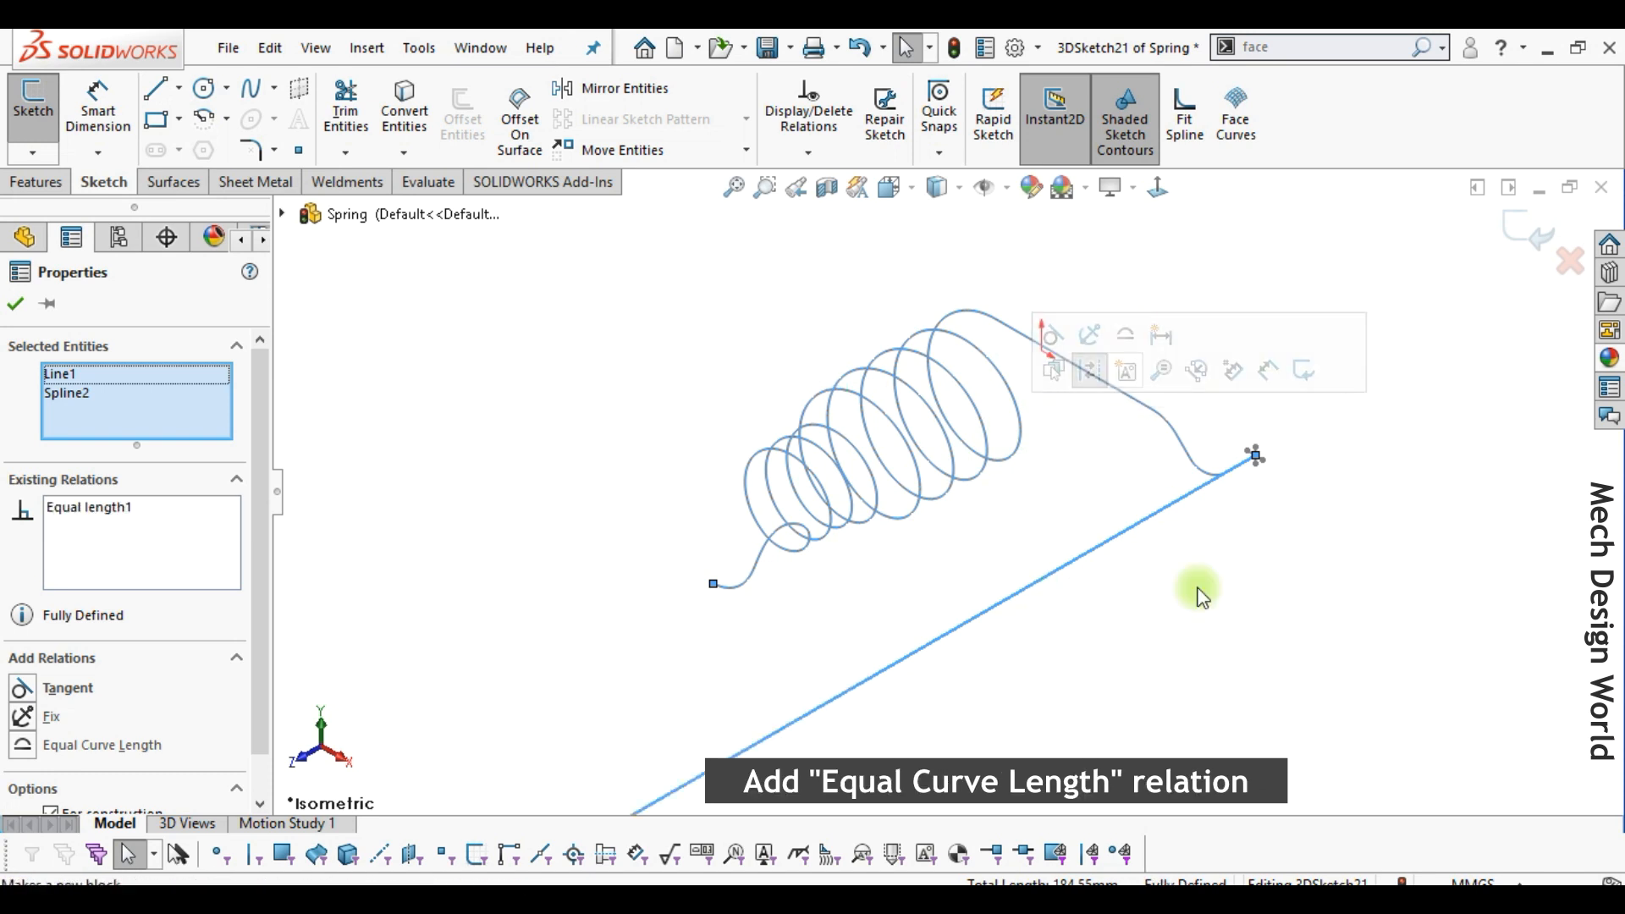
left_click(1231, 642)
middle_click(1230, 643)
middle_click(1230, 642)
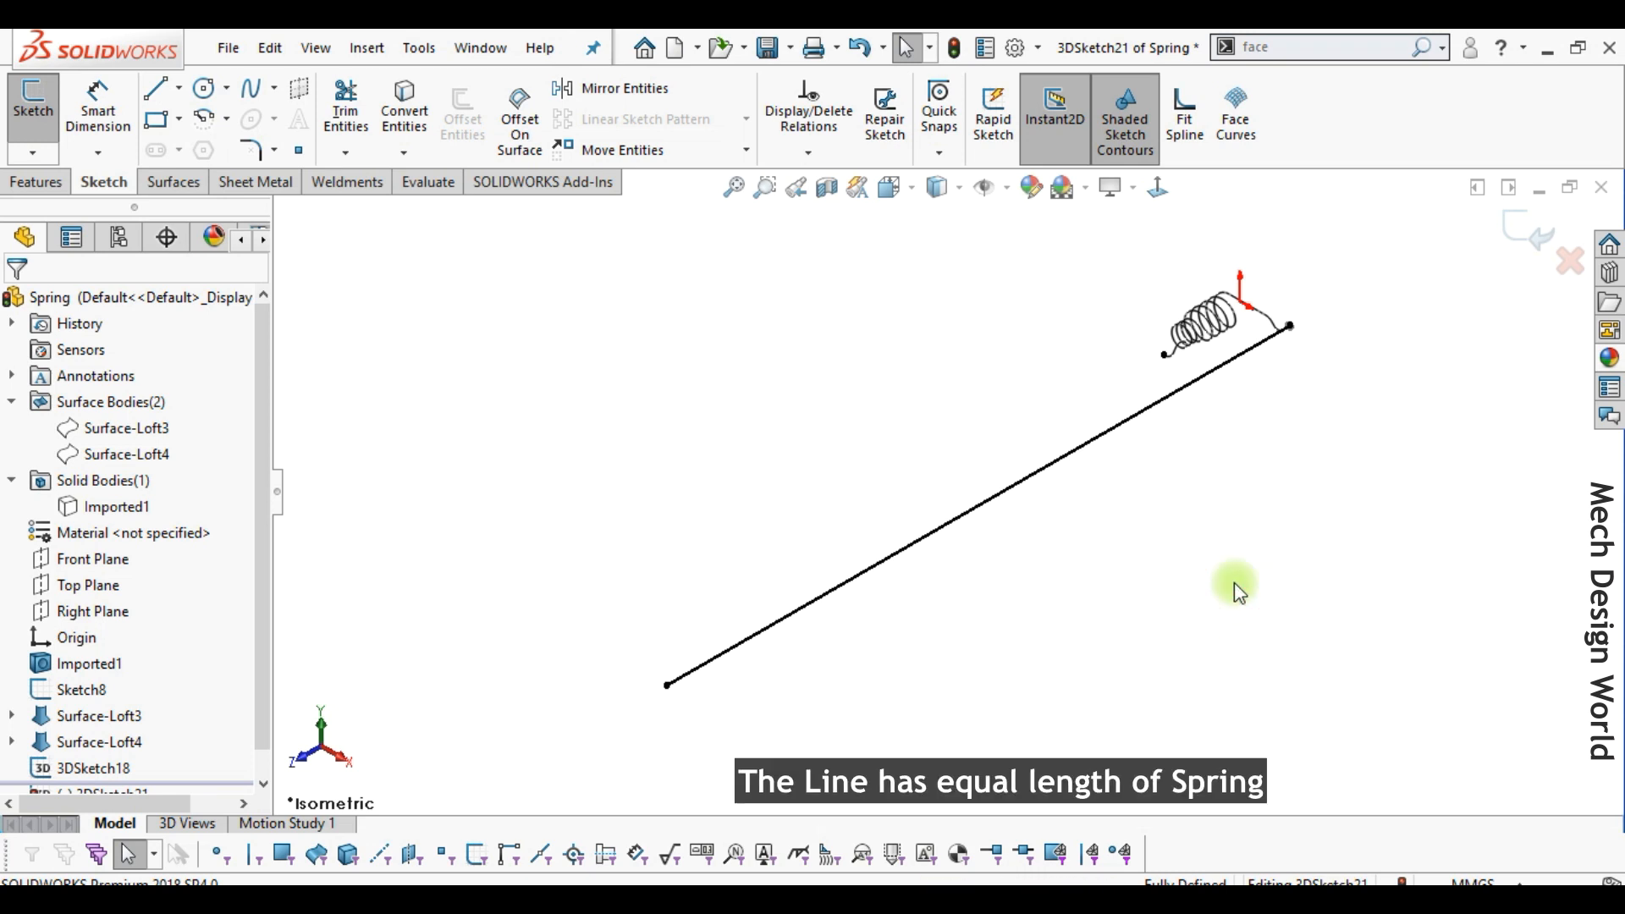
left_click(1528, 229)
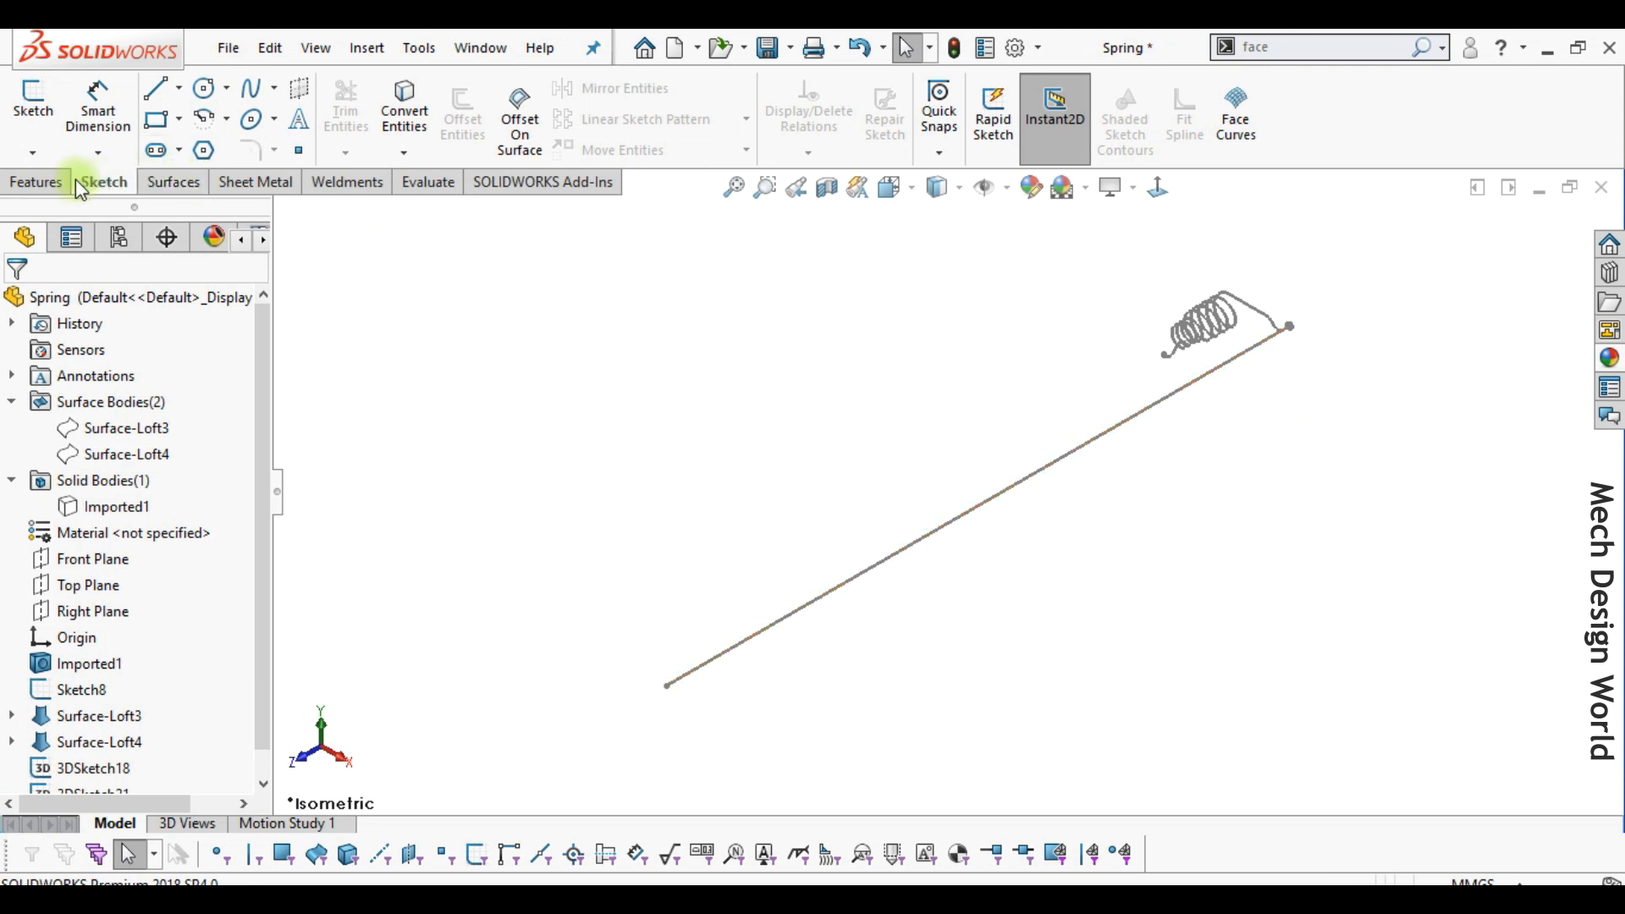
Create a Swept Boss/Base along the straight line using a circular profile 0.9 mm in diameter.
left_click(53, 184)
left_click(194, 89)
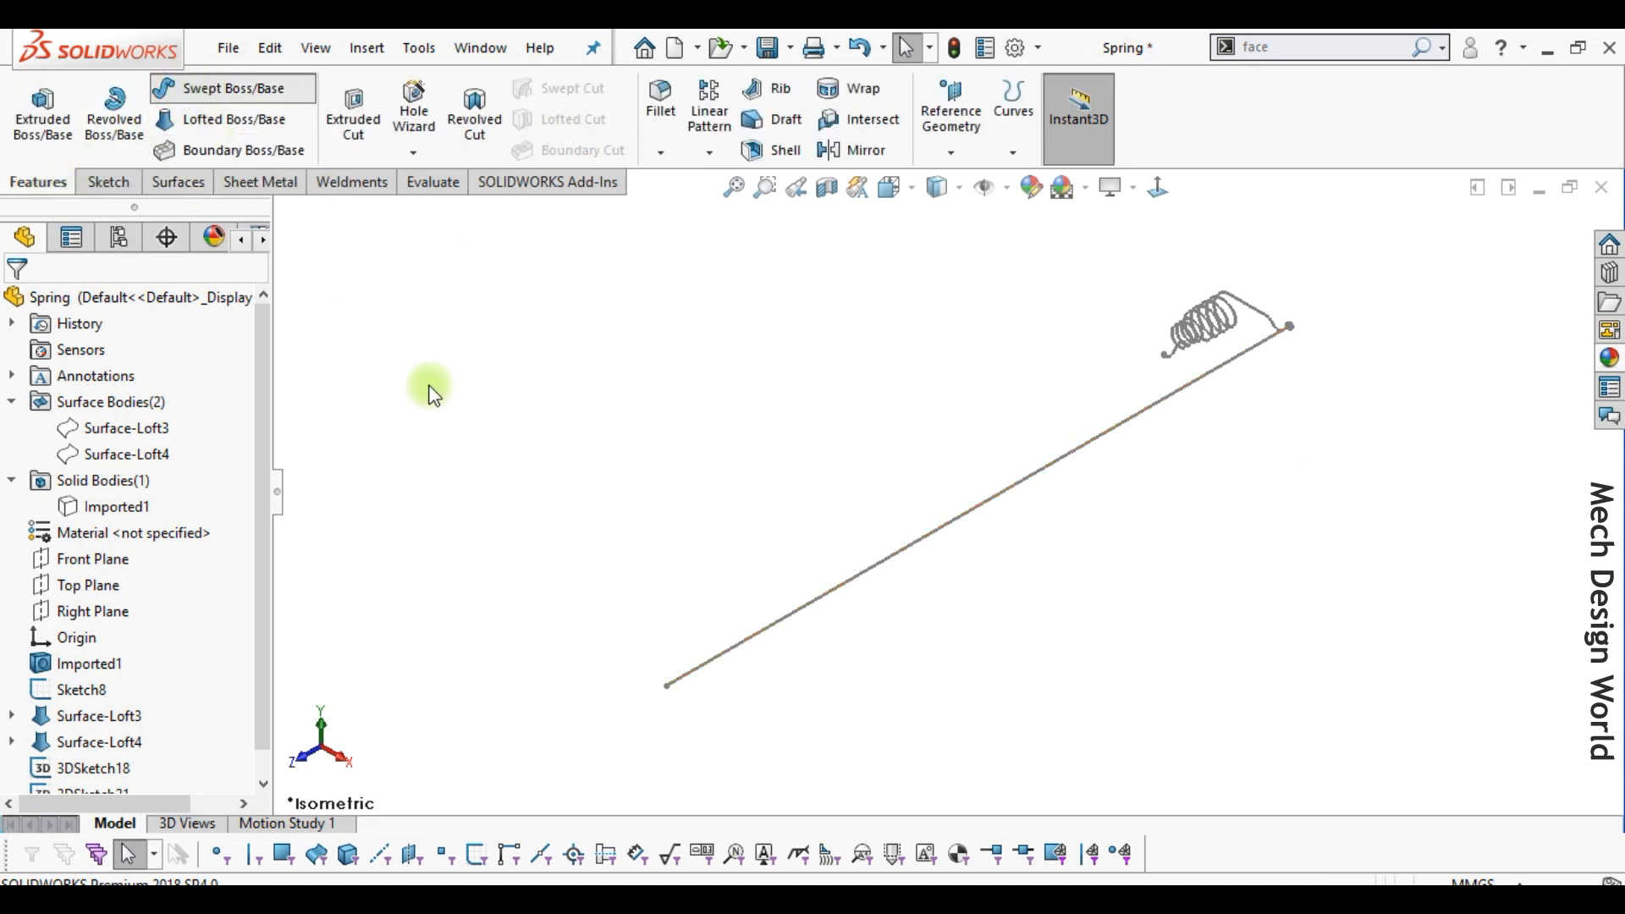
right_click(738, 654)
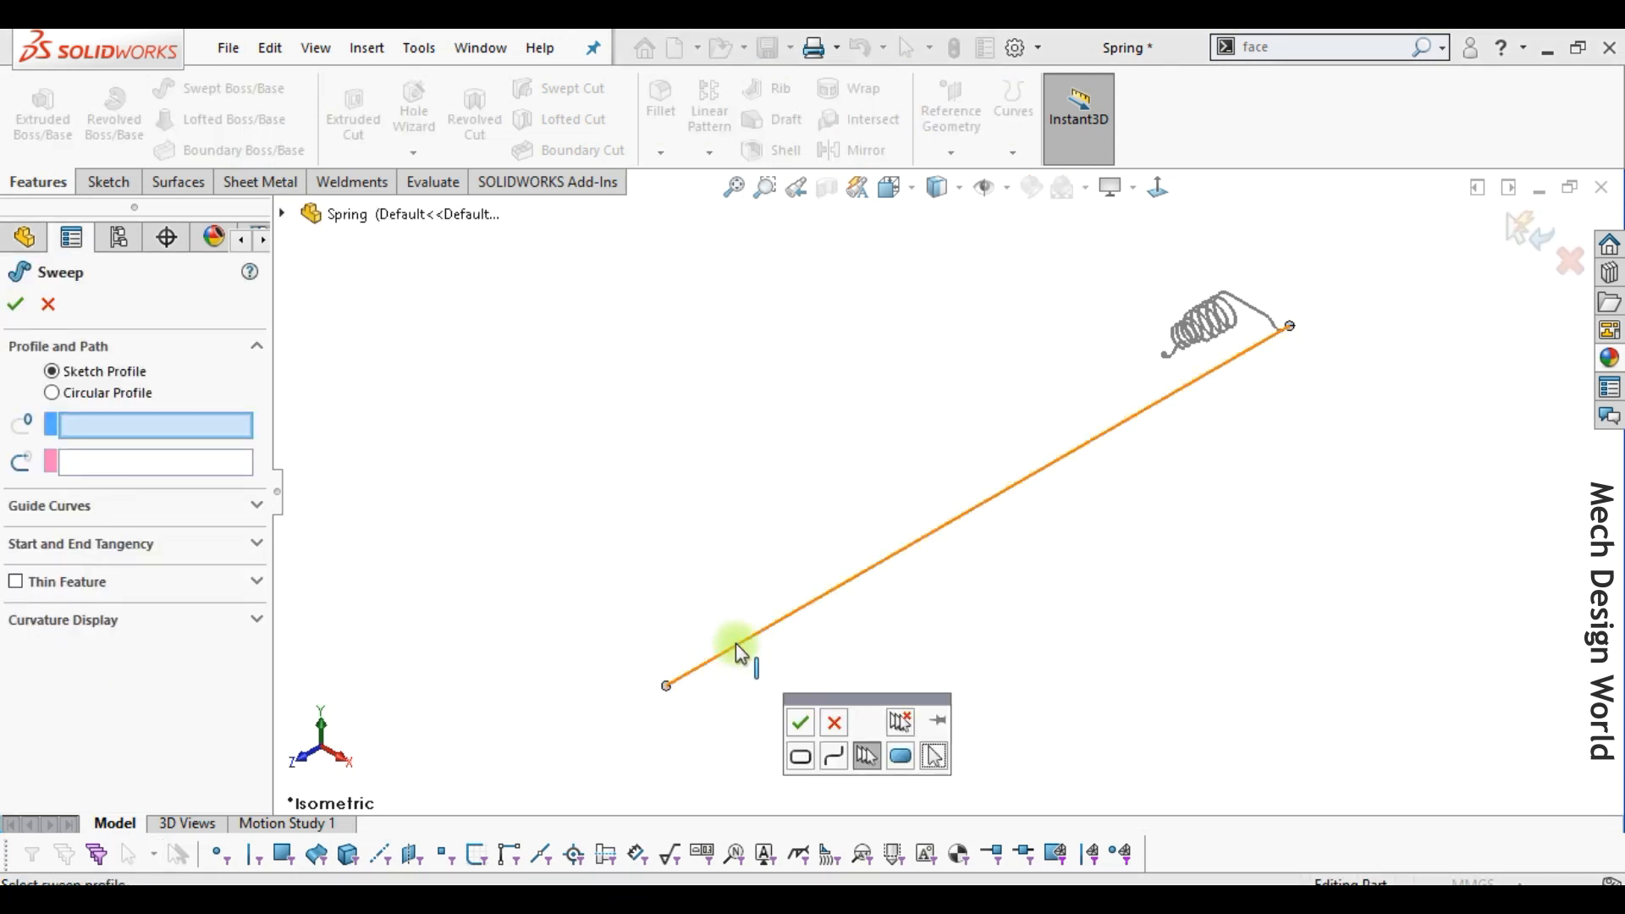
left_click(108, 392)
double_click(95, 472)
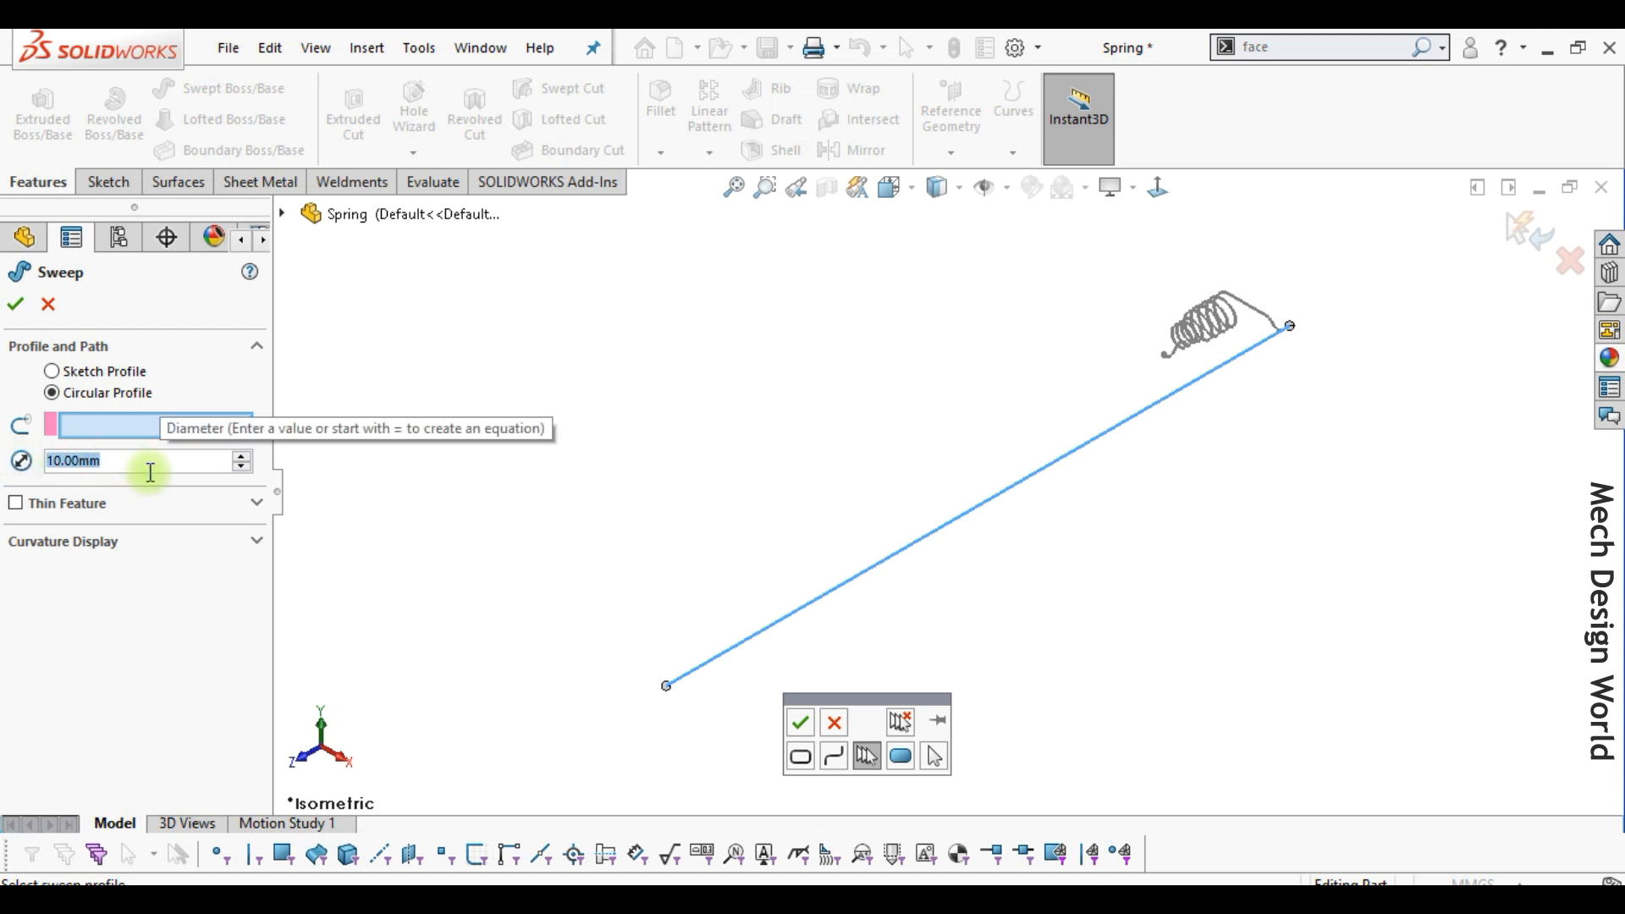
type("0.9")
key("Return")
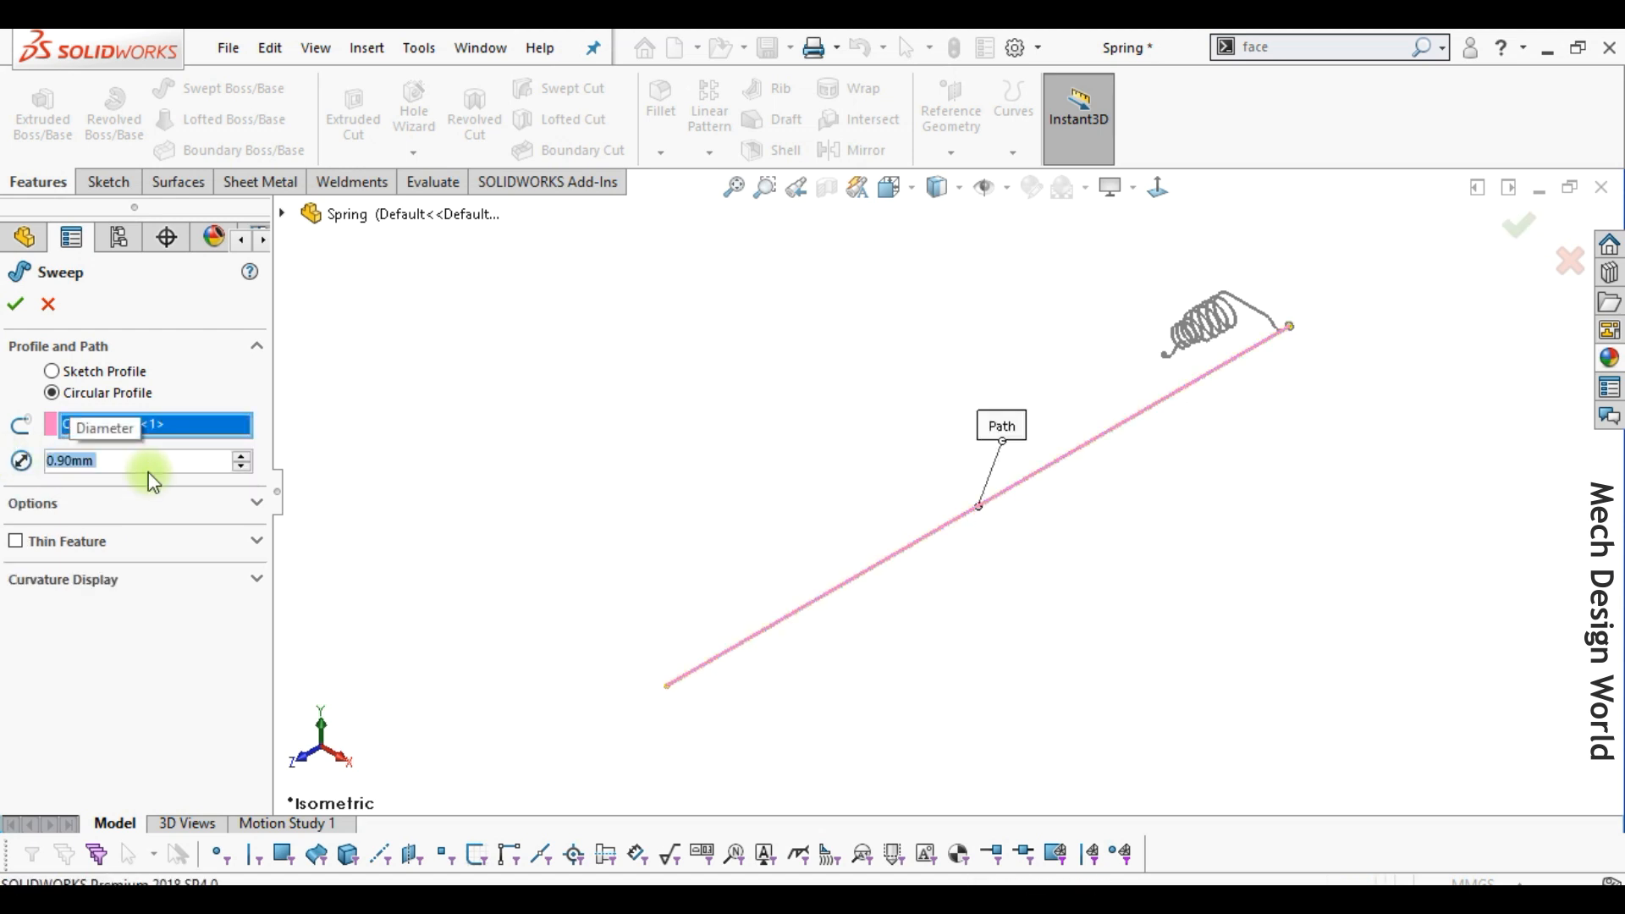
left_click(15, 305)
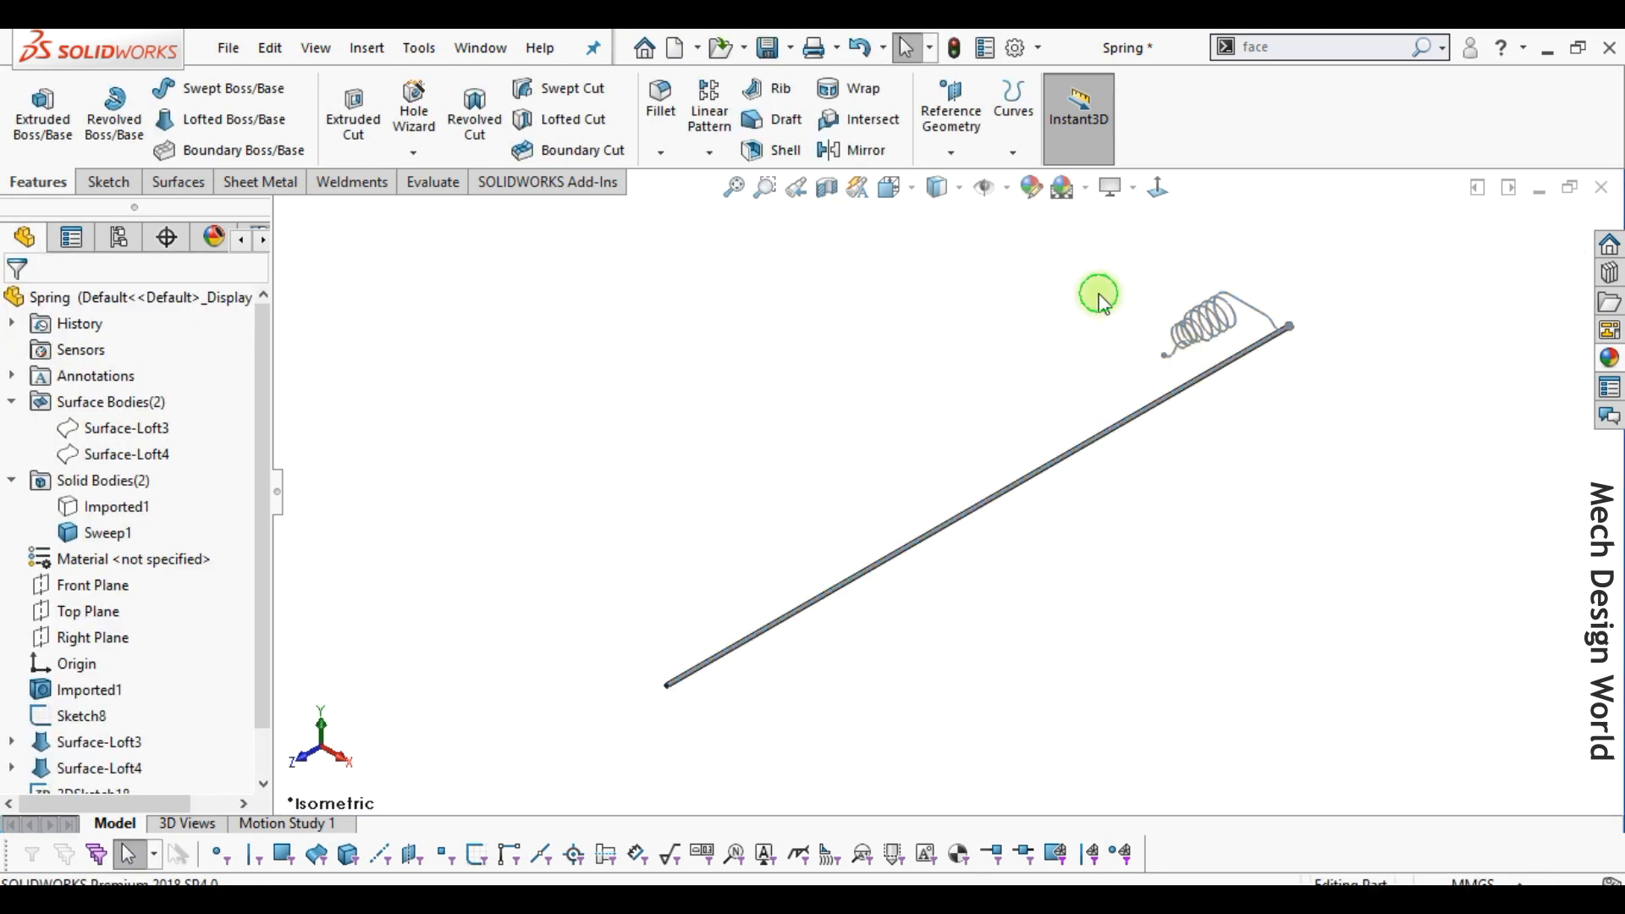
Hide all sketch and reference items from display, and show the imported spring's solid body.
left_click(984, 187)
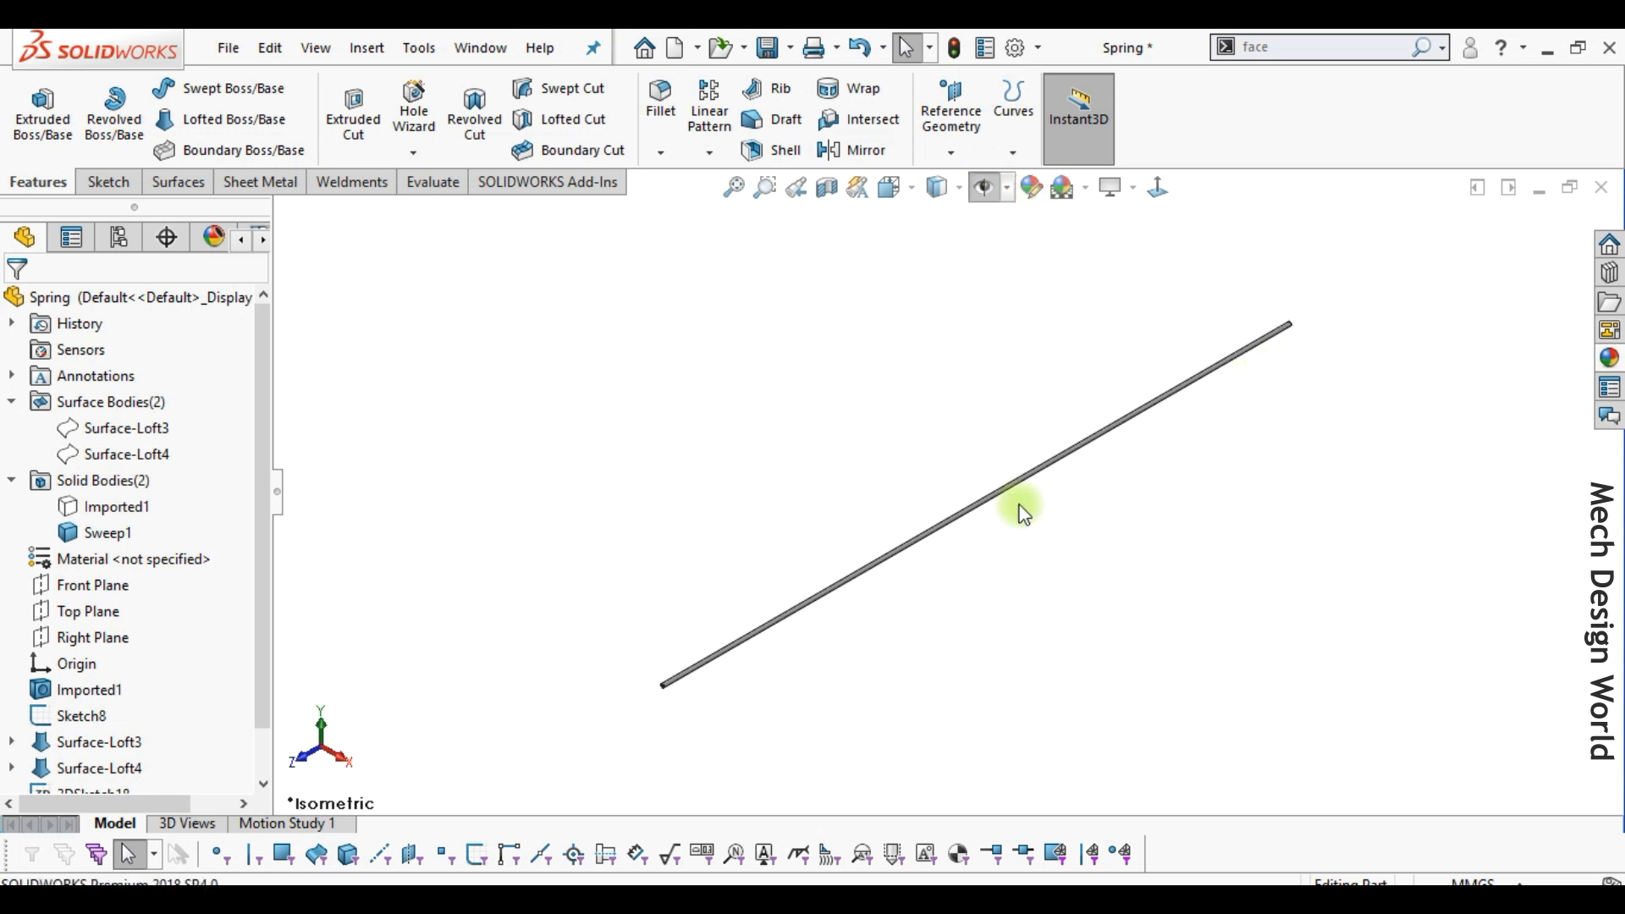
left_click(114, 512)
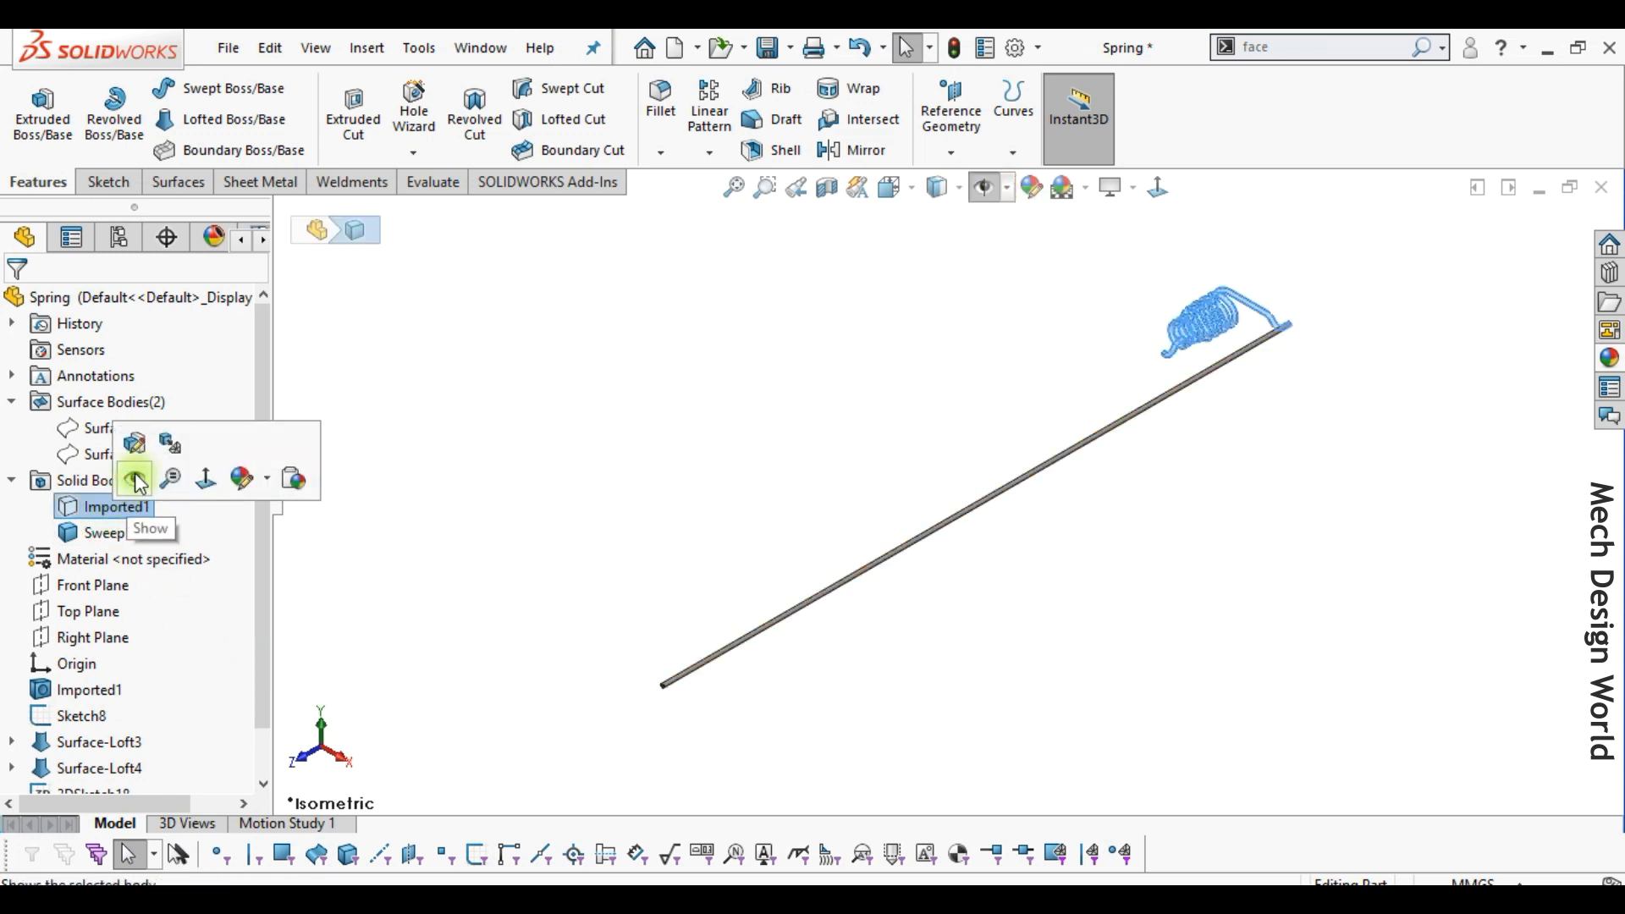